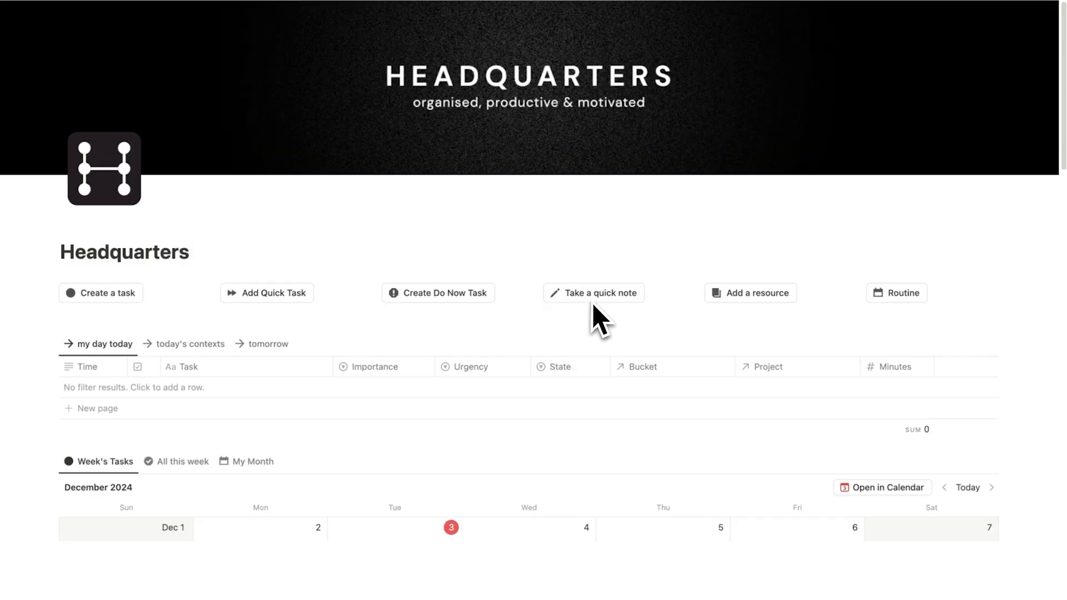
- Look over the finished example dashboard's weekly task calendar and its Projects gallery grouped by Personal and Work
{"action": "left_click", "coordinate": [594, 294]}
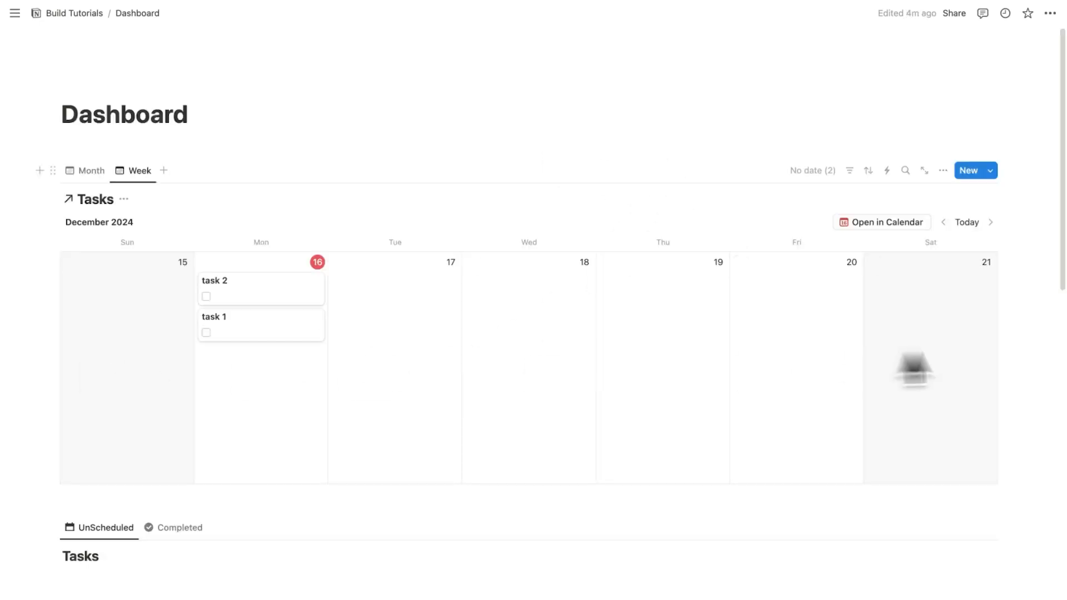
{"action": "scroll", "coordinate": [728, 334], "scroll_direction": "down", "scroll_amount": 3}
{"action": "scroll", "coordinate": [450, 228], "scroll_direction": "down", "scroll_amount": 3}
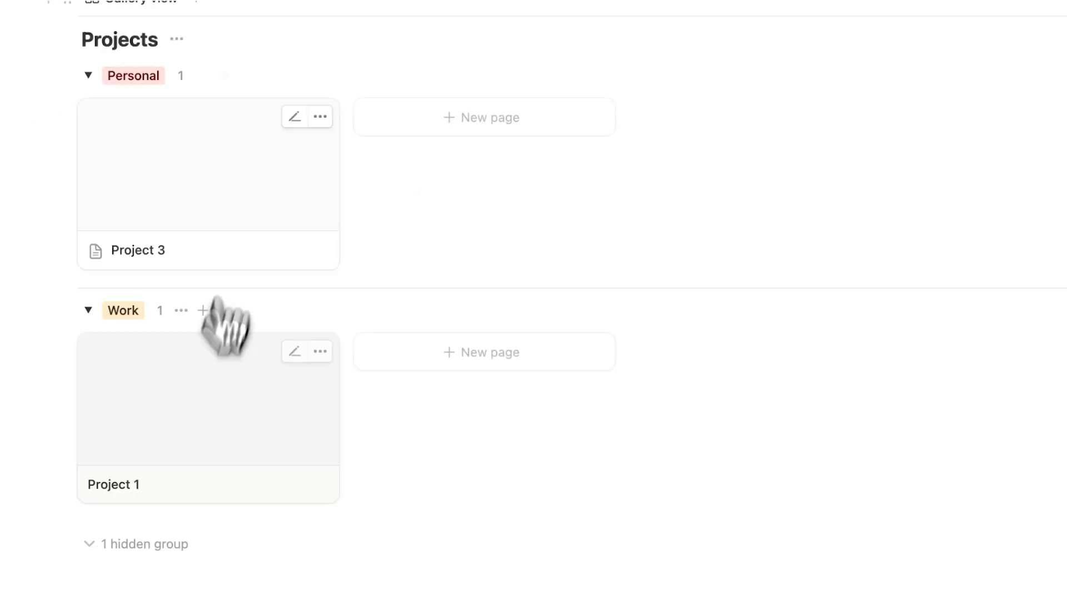
{"action": "left_click", "coordinate": [250, 424]}
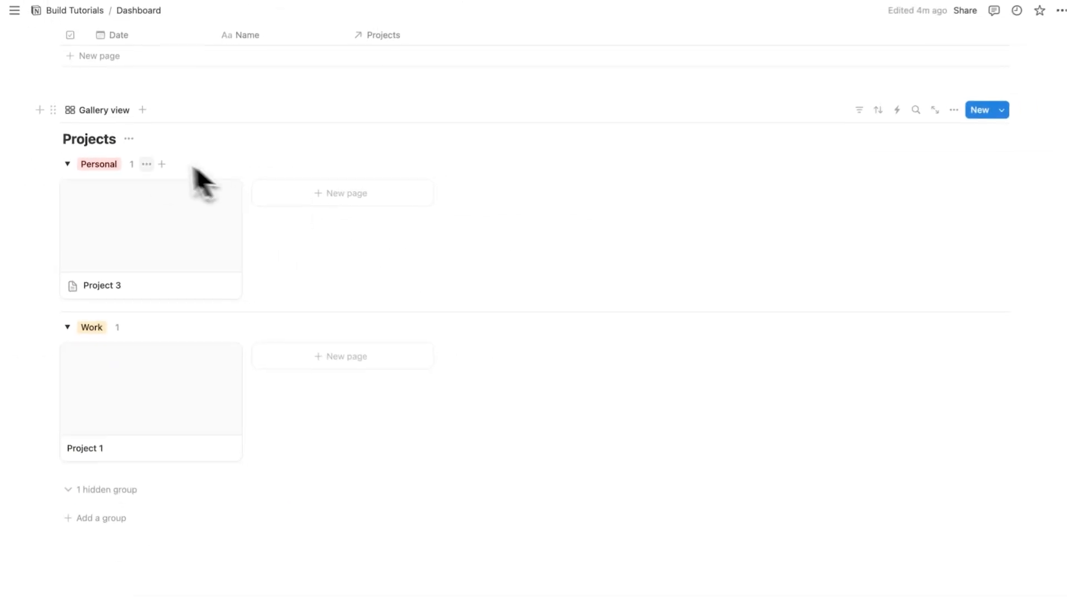
{"action": "left_click", "coordinate": [166, 244]}
{"action": "left_click", "coordinate": [433, 411]}
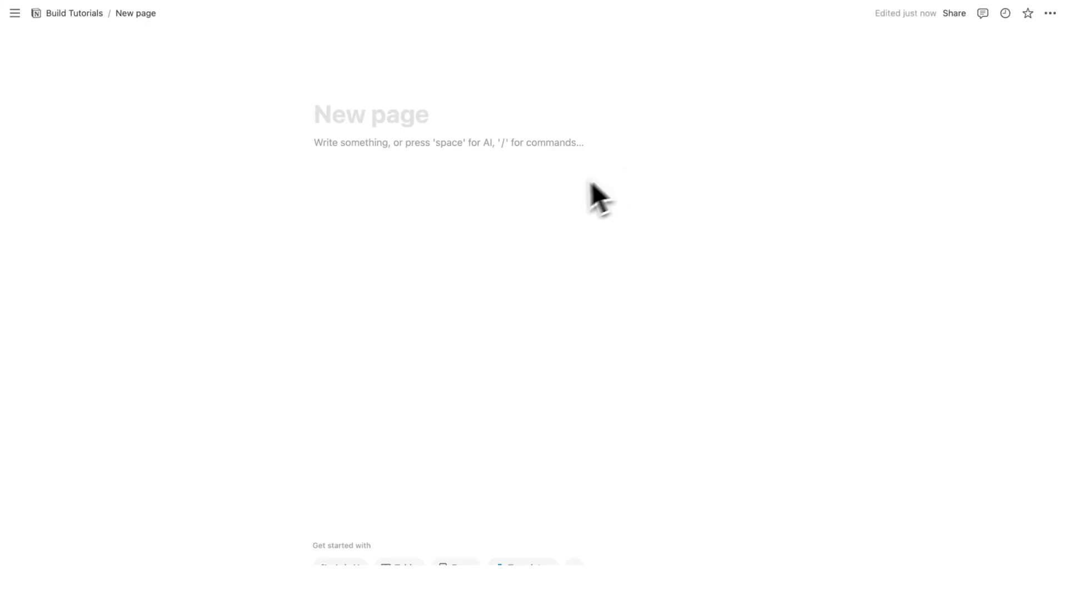
- Title the new page Dashboard and insert an inline table database named Tasks below the title
{"action": "type", "text": "Dashboard"}
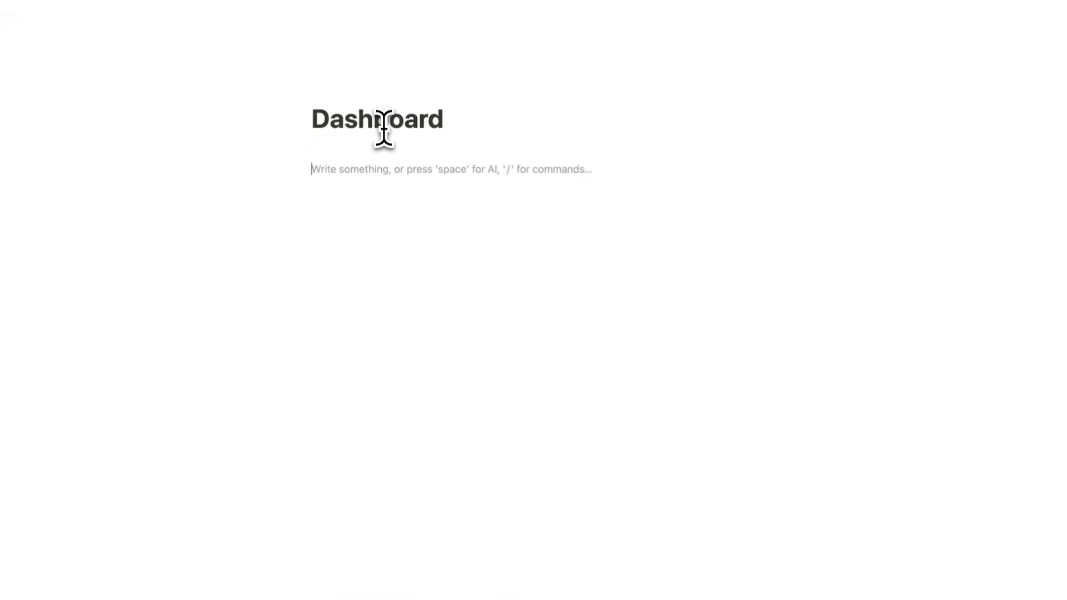
{"action": "type", "text": "/d"}
{"action": "type", "text": "atab"}
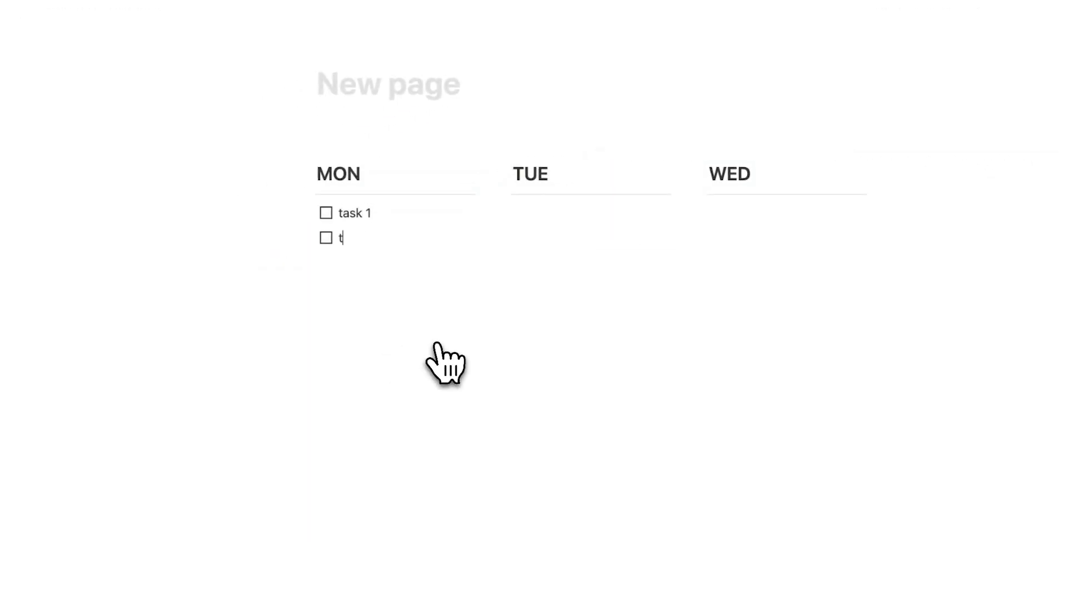
- Add the to-do items "task 2" and "task 3" under the MON heading on the simple weekly page
{"action": "type", "text": "ask 2"}
{"action": "key", "text": "Return"}
{"action": "type", "text": "task 3"}
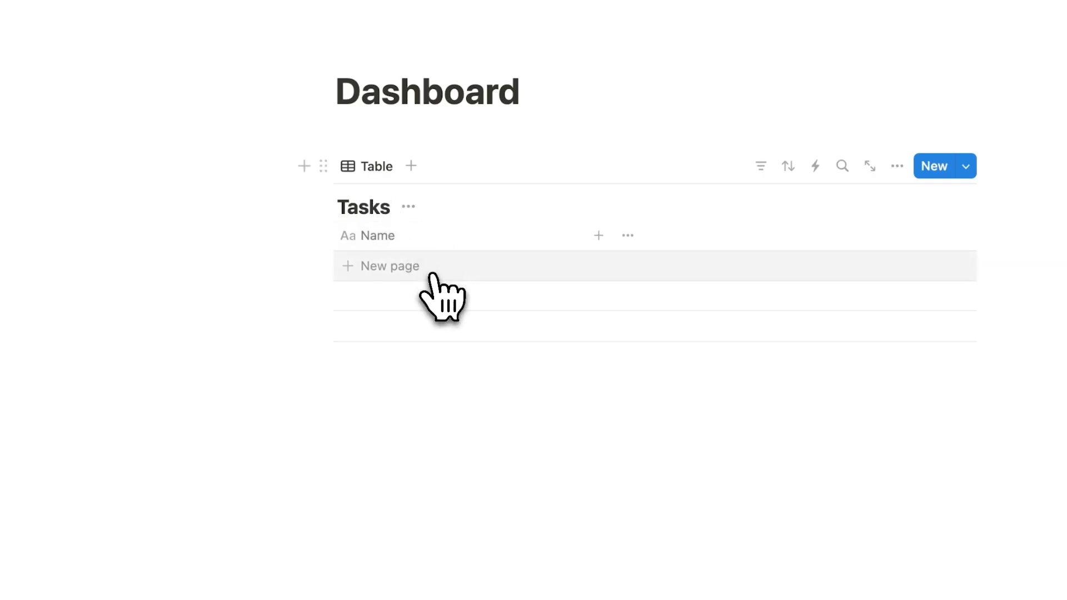
- Add two entries named "task 1" and "task 2" to the Tasks table on the Dashboard page
{"action": "left_click", "coordinate": [432, 276]}
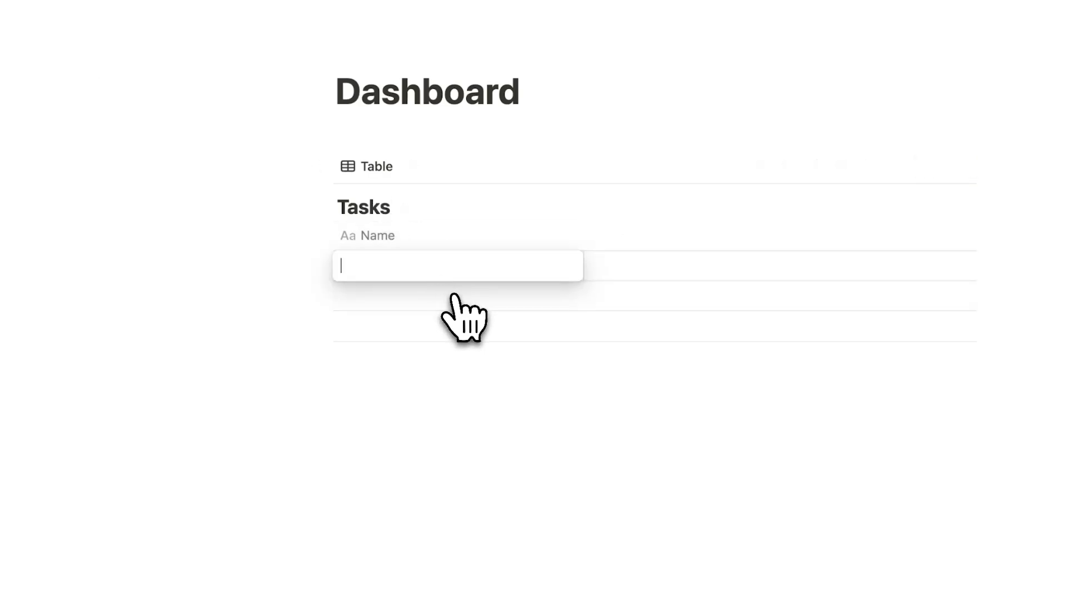
{"action": "type", "text": "task 1"}
{"action": "left_click", "coordinate": [346, 255]}
{"action": "type", "text": "task 2"}
{"action": "key", "text": "Return"}
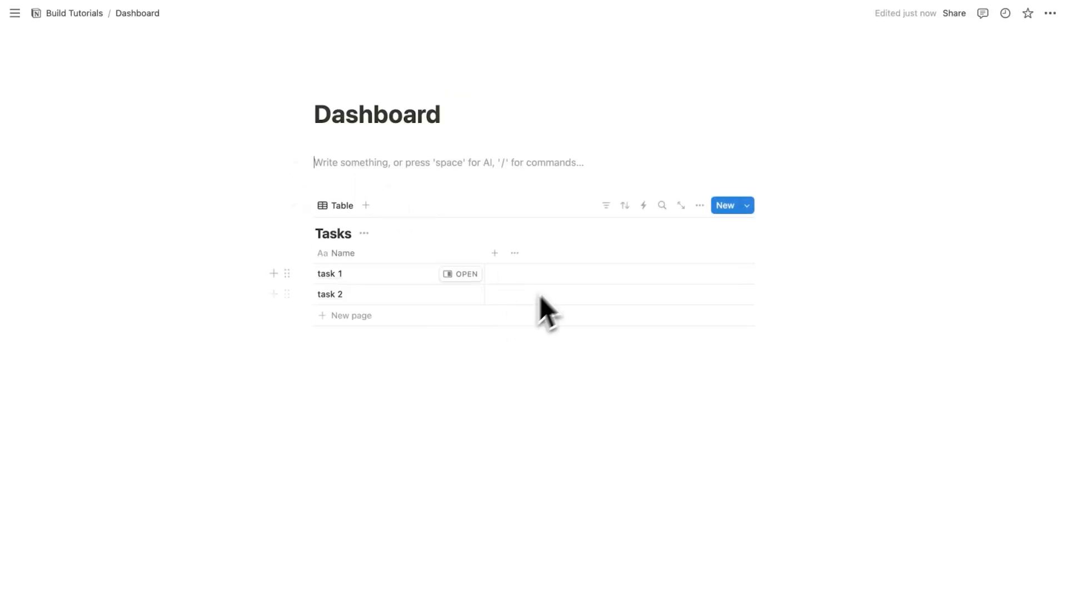
- Add a checkbox property with a blank name to the Tasks table and place its column before Name
{"action": "left_click", "coordinate": [494, 254]}
{"action": "scroll", "coordinate": [828, 251], "scroll_direction": "down", "scroll_amount": 5}
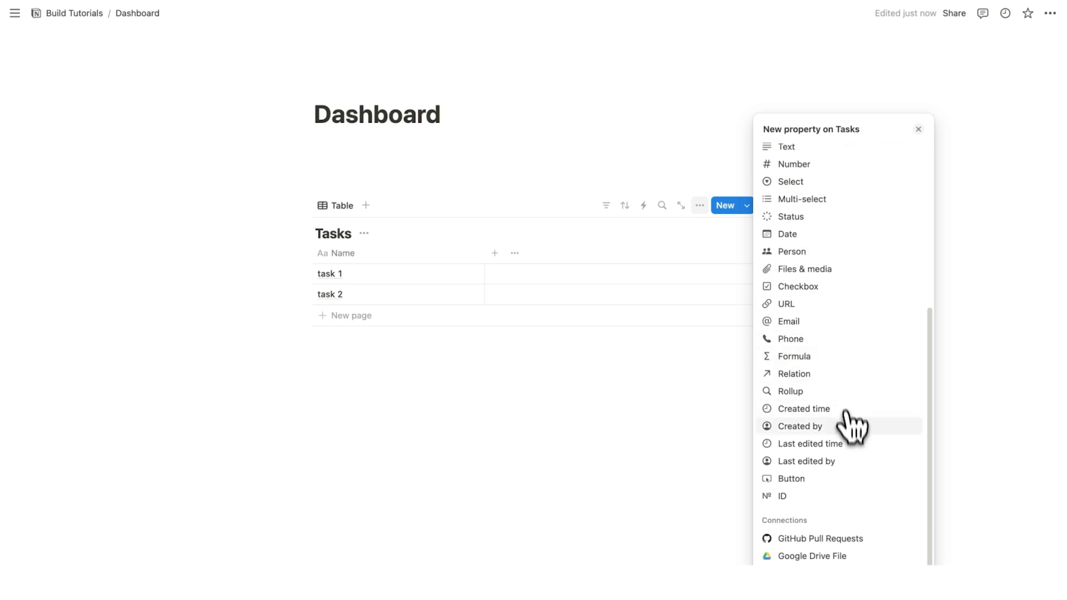
{"action": "scroll", "coordinate": [847, 401], "scroll_direction": "up", "scroll_amount": 5}
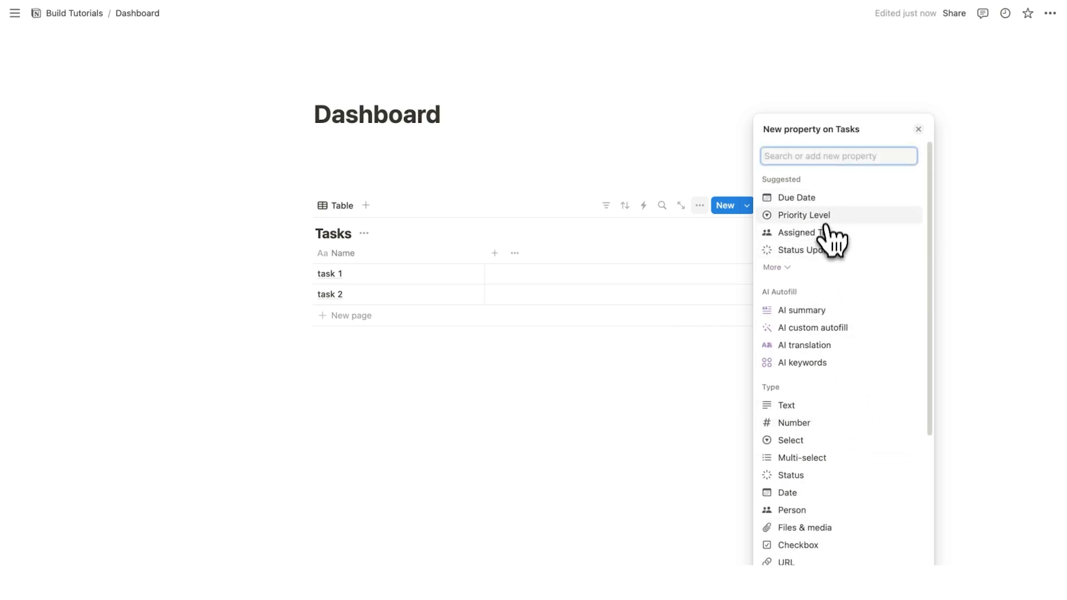
{"action": "scroll", "coordinate": [856, 430], "scroll_direction": "down", "scroll_amount": 3}
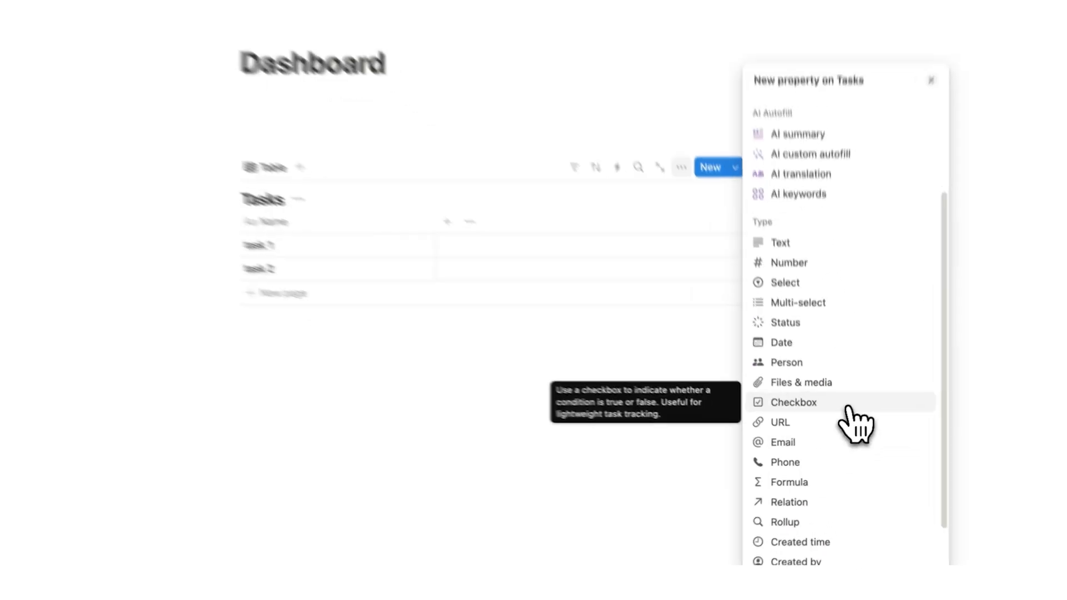
{"action": "left_click", "coordinate": [846, 415]}
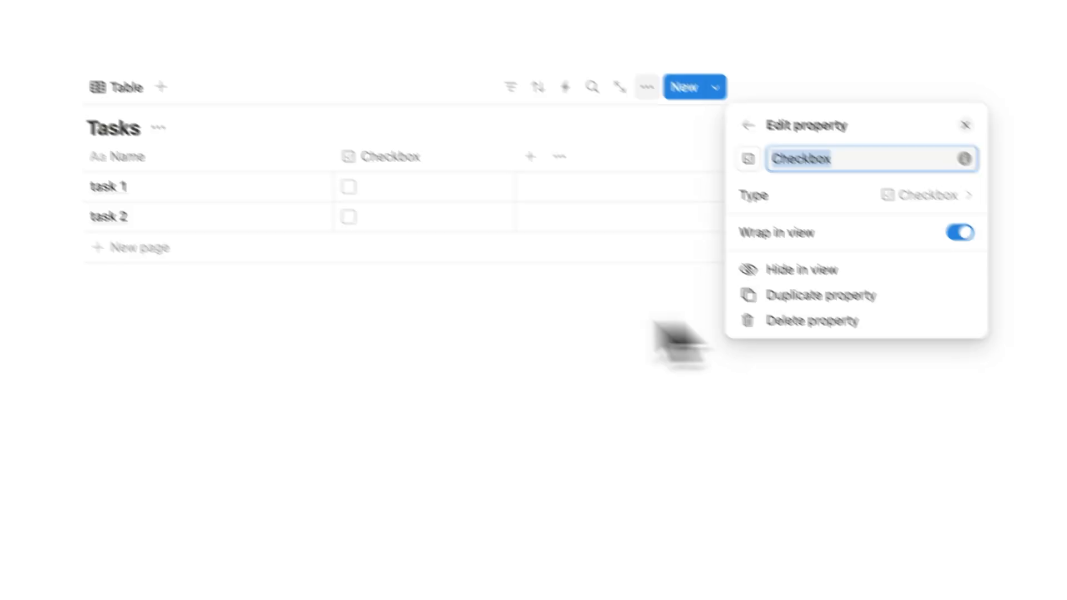
{"action": "key", "text": "BackSpace"}
{"action": "key", "text": "Escape"}
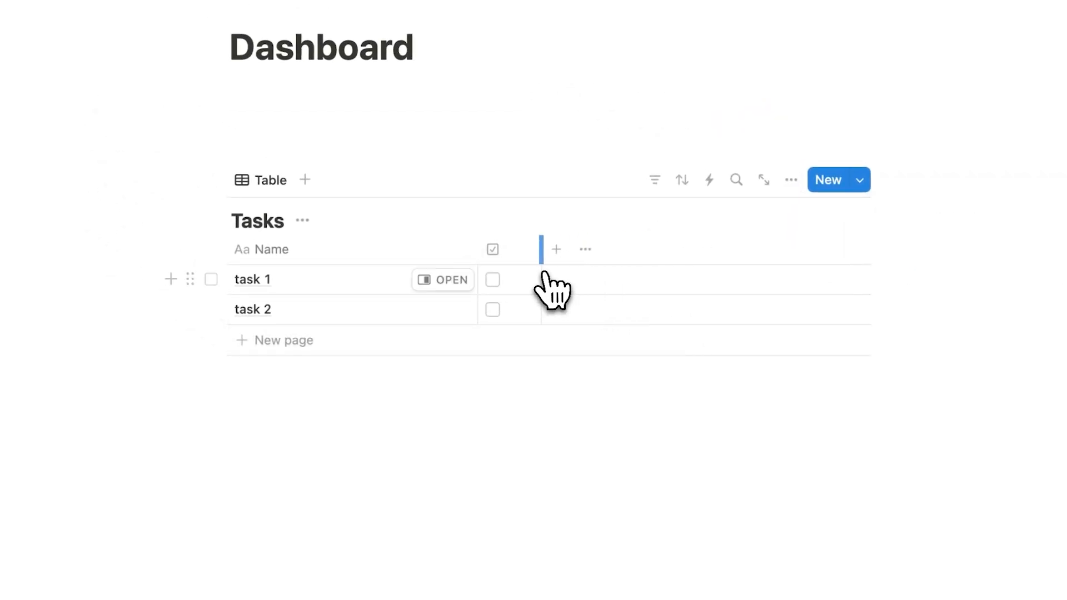
{"action": "left_click_drag", "start_coordinate": [522, 262], "coordinate": [234, 250]}
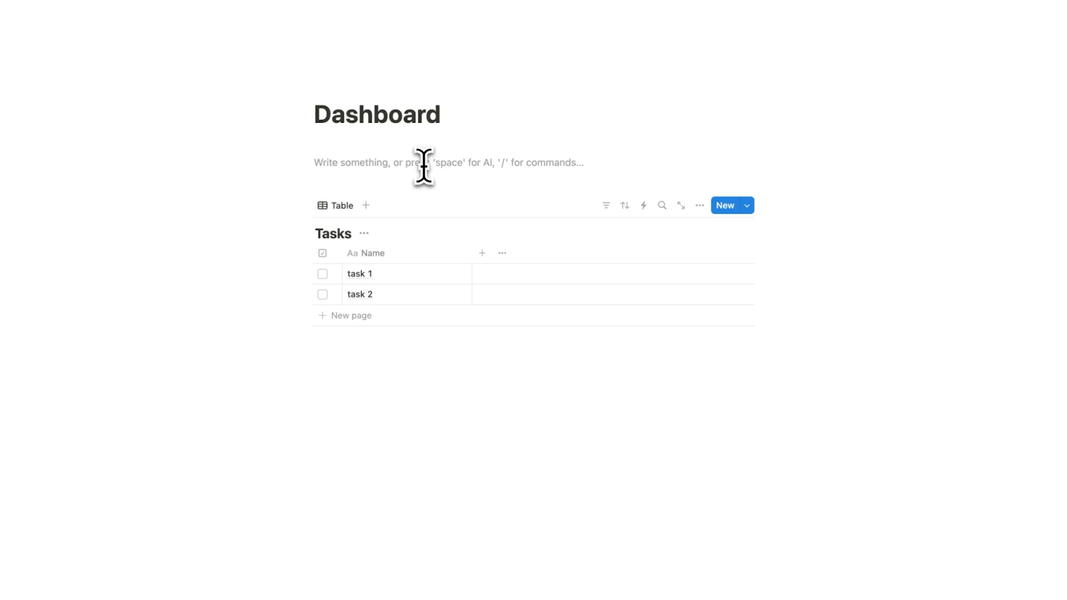
- Insert a calendar view above the table, linked to the existing Tasks database from Build Tutorials / Dashboard
{"action": "type", "text": "/cale"}
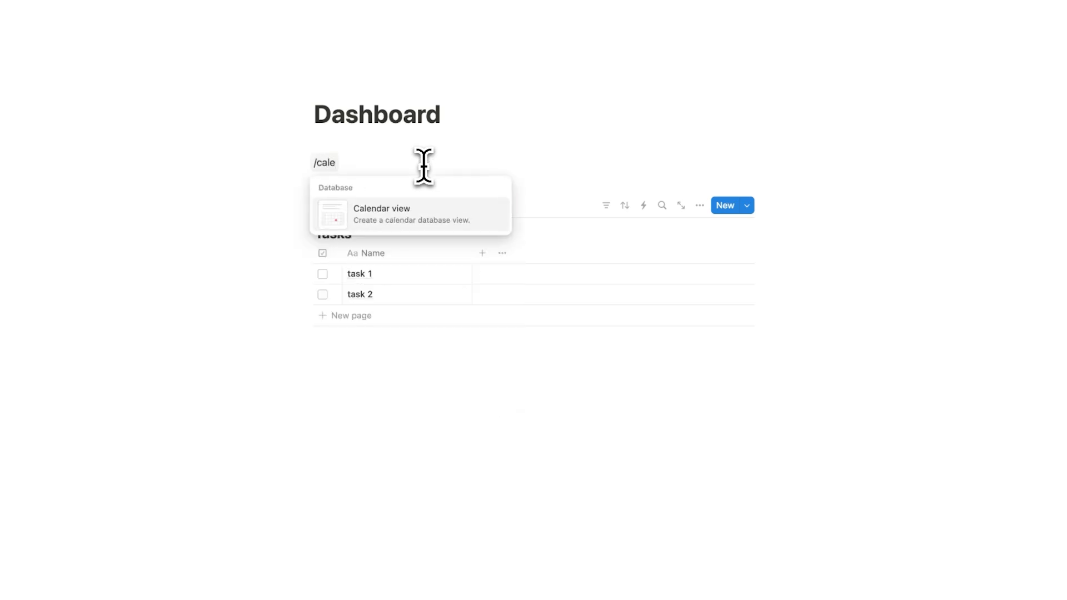
{"action": "key", "text": "Return"}
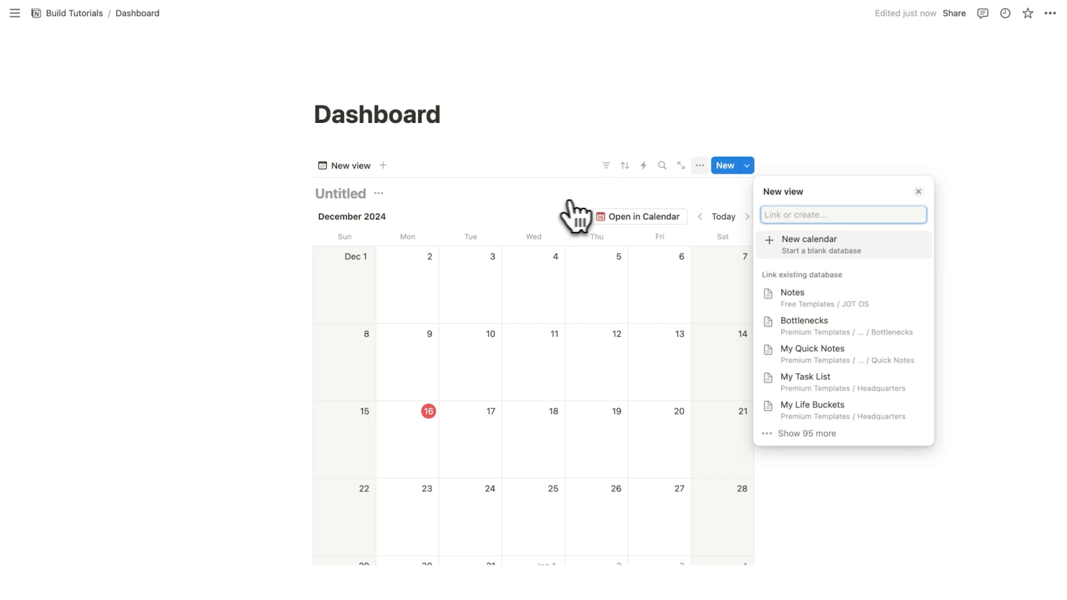
{"action": "type", "text": "Tasks"}
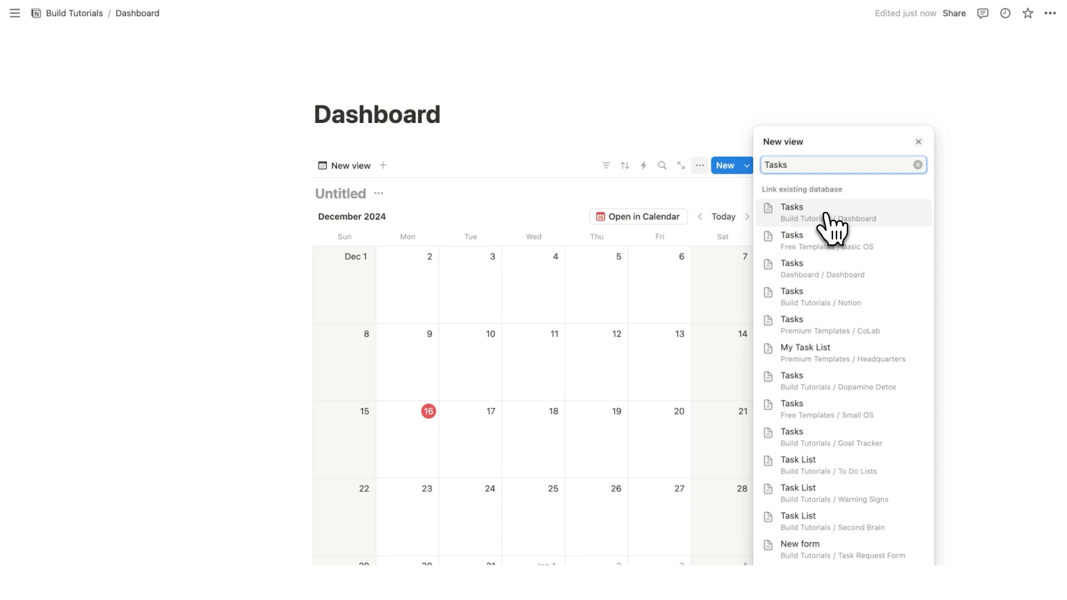
{"action": "left_click", "coordinate": [832, 222]}
{"action": "left_click", "coordinate": [828, 166]}
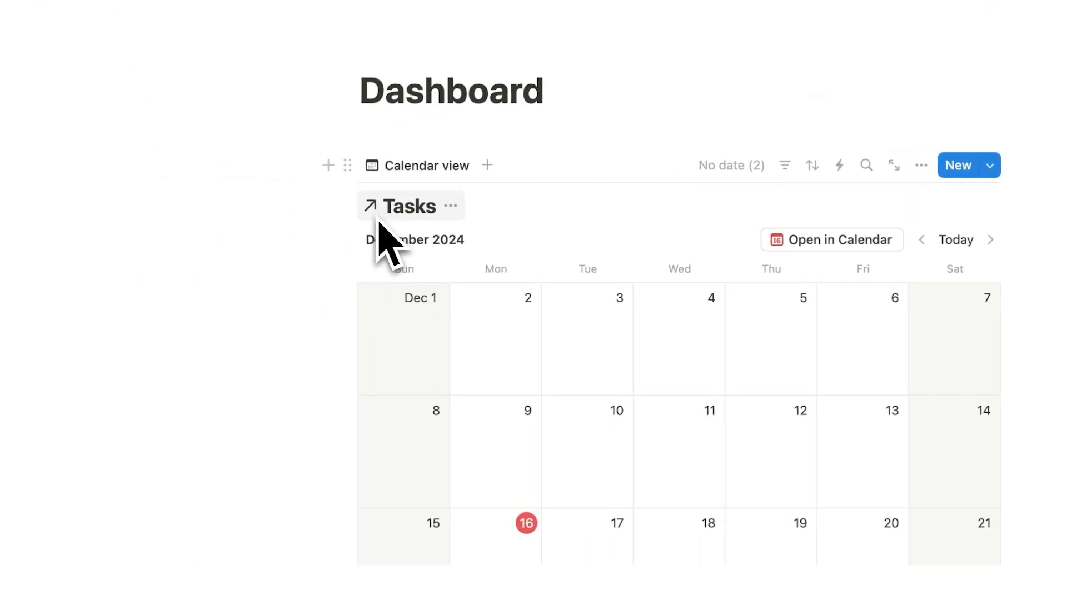
{"action": "scroll", "coordinate": [361, 233], "scroll_direction": "down", "scroll_amount": 5}
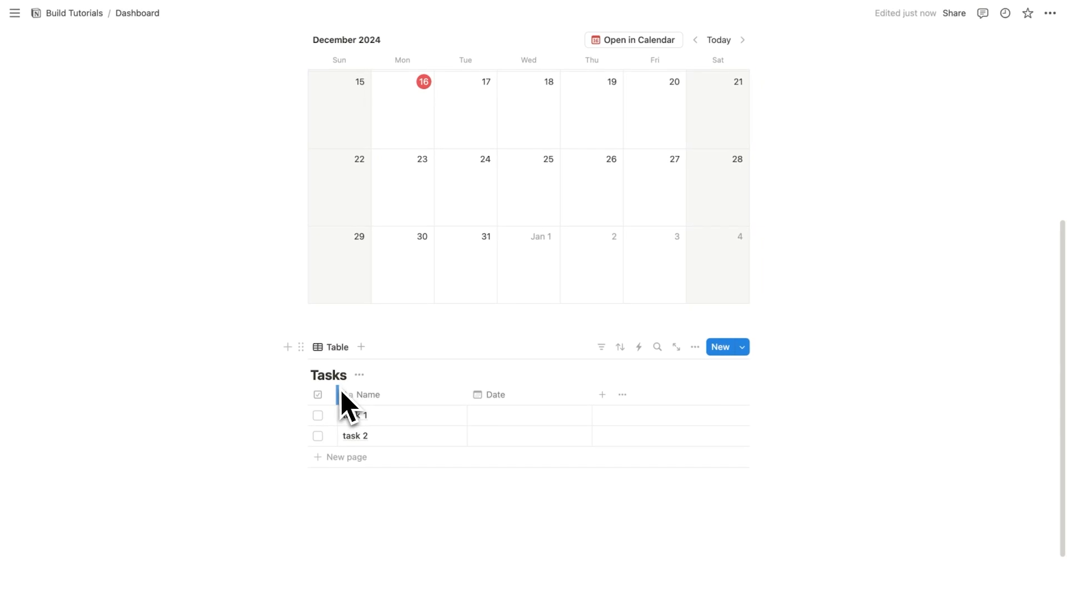
{"action": "scroll", "coordinate": [356, 423], "scroll_direction": "up", "scroll_amount": 6}
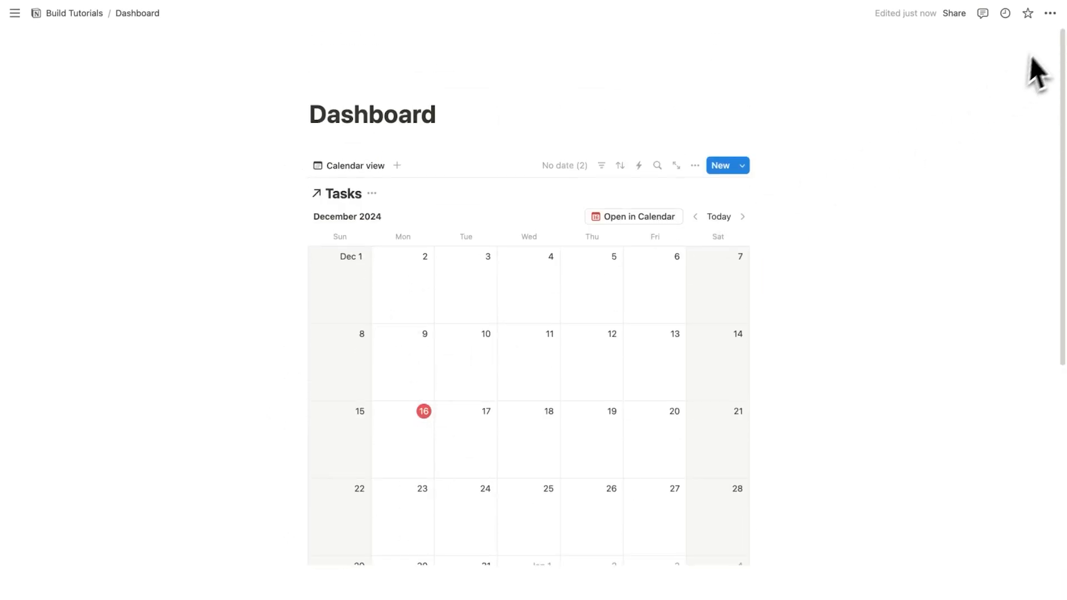
- Set the Dashboard page to full width
{"action": "left_click", "coordinate": [1050, 13]}
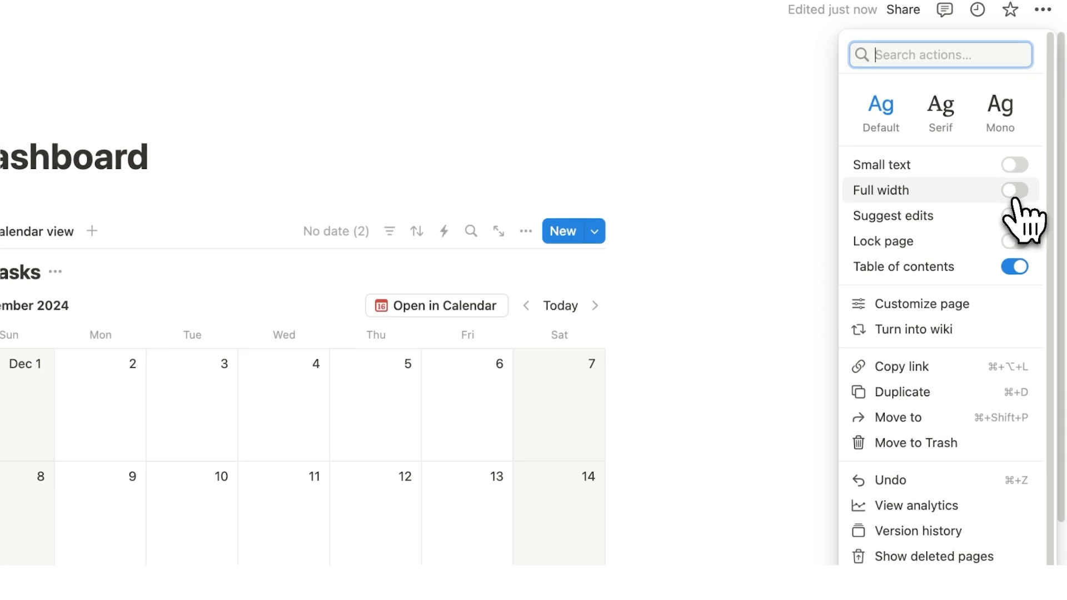
{"action": "left_click", "coordinate": [1015, 192]}
{"action": "key", "text": "Escape"}
{"action": "scroll", "coordinate": [389, 166], "scroll_direction": "down", "scroll_amount": 3}
{"action": "scroll", "coordinate": [401, 312], "scroll_direction": "up", "scroll_amount": 5}
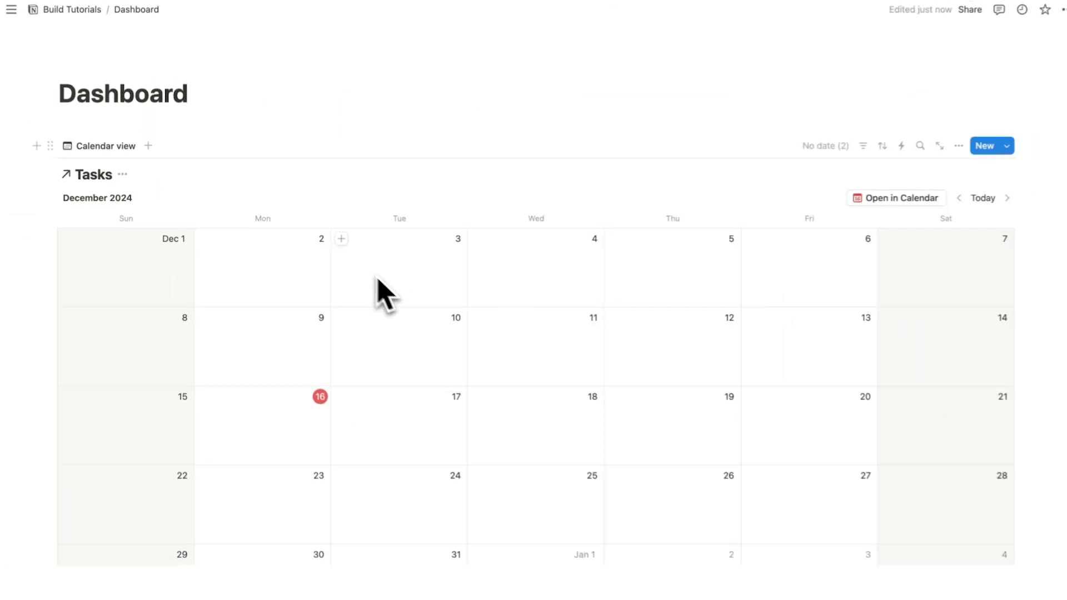
- Rename the linked Tasks calendar view to Month
{"action": "scroll", "coordinate": [202, 362], "scroll_direction": "down", "scroll_amount": 5}
{"action": "scroll", "coordinate": [225, 350], "scroll_direction": "up", "scroll_amount": 5}
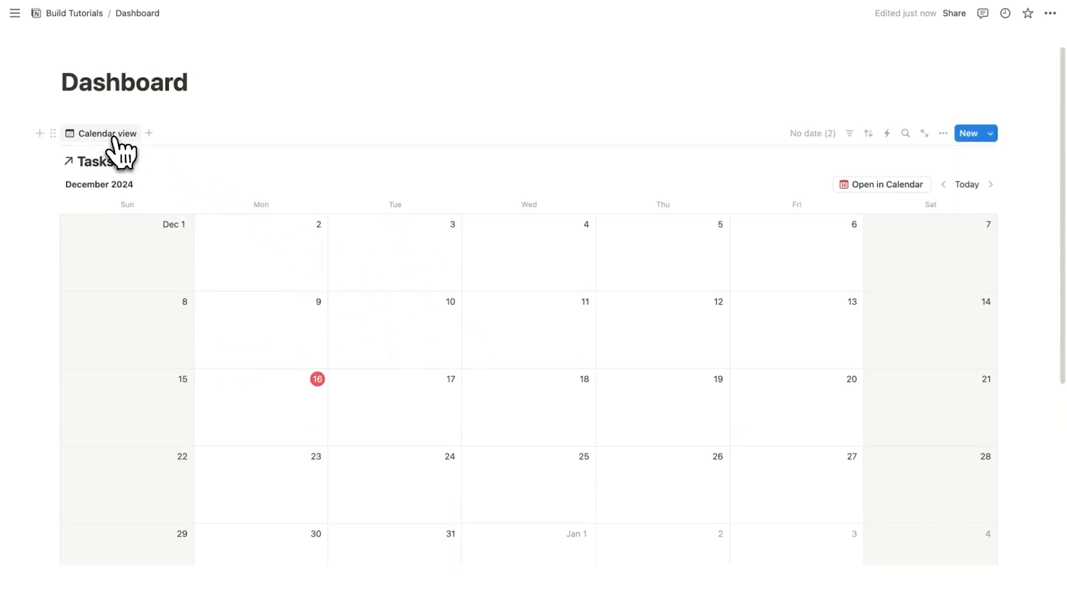
{"action": "left_click", "coordinate": [112, 134]}
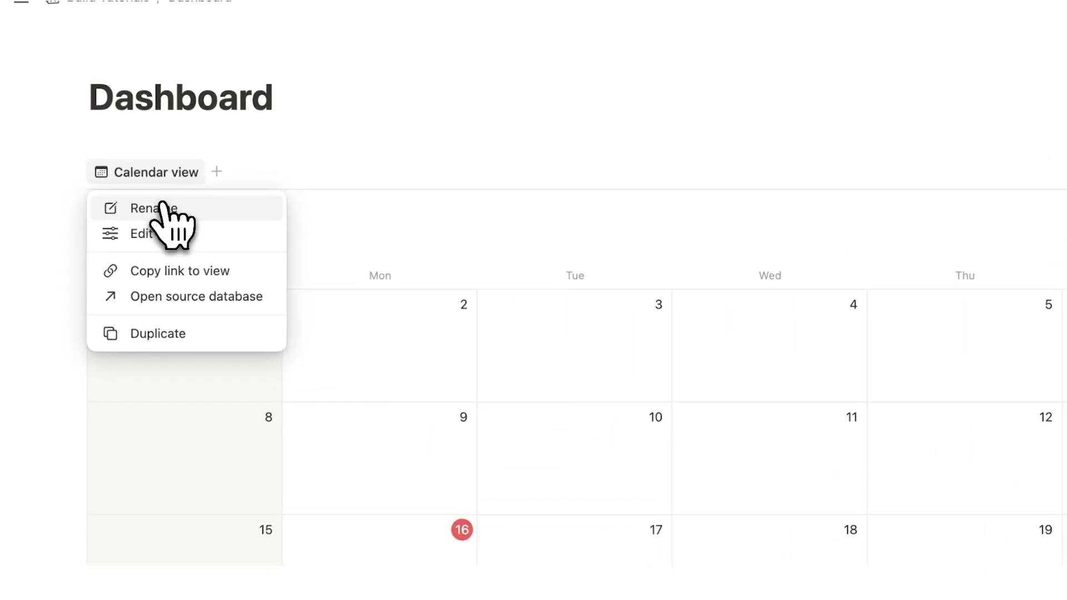
{"action": "left_click", "coordinate": [161, 208]}
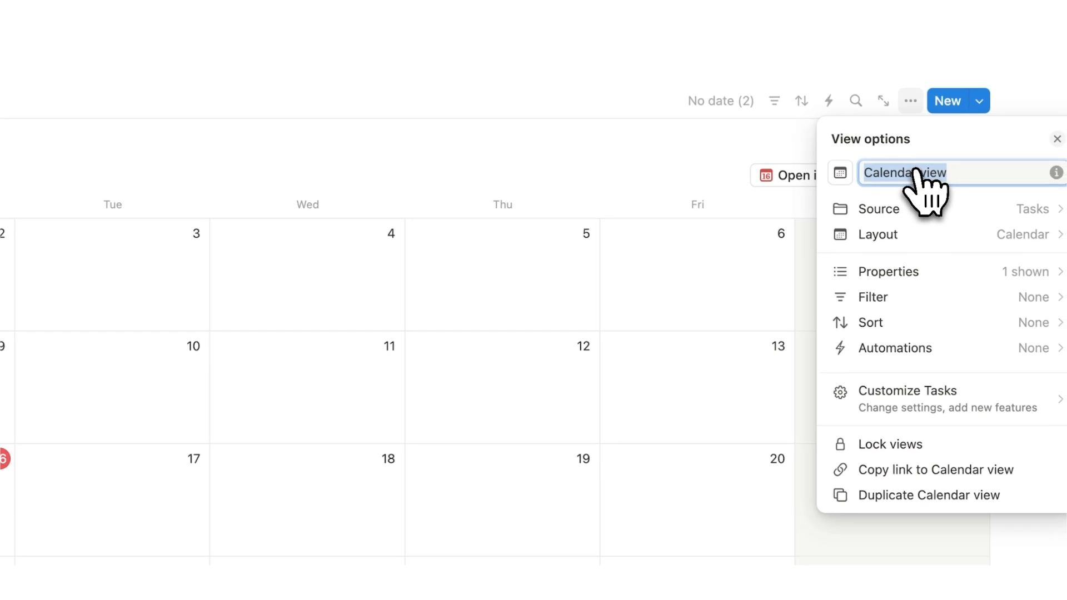
{"action": "type", "text": "Month"}
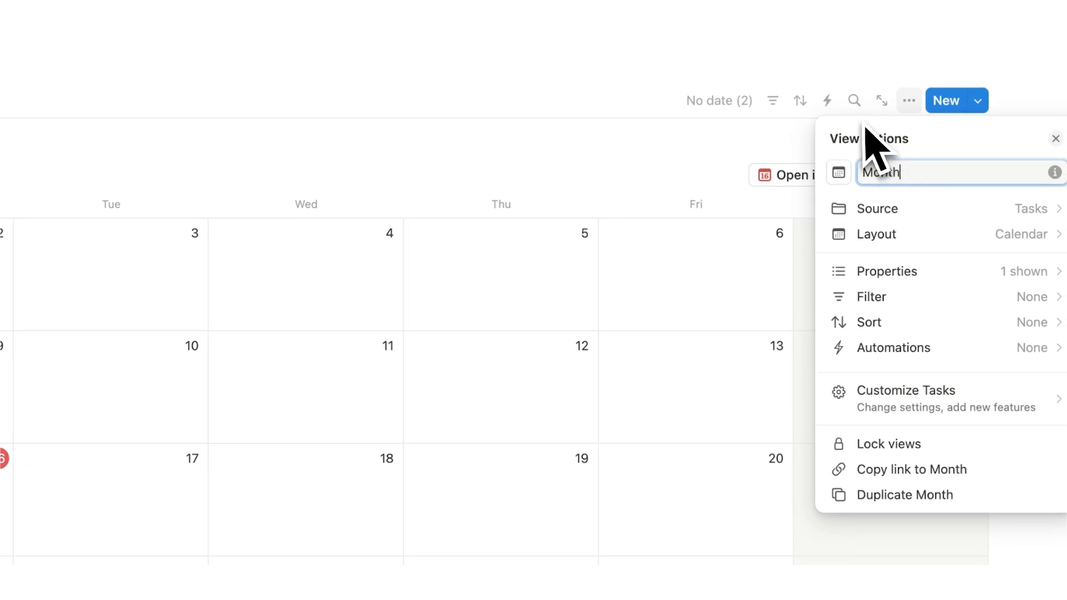
{"action": "left_click", "coordinate": [625, 369]}
- Duplicate the Month calendar view and name the copy Week
{"action": "left_click", "coordinate": [35, 127]}
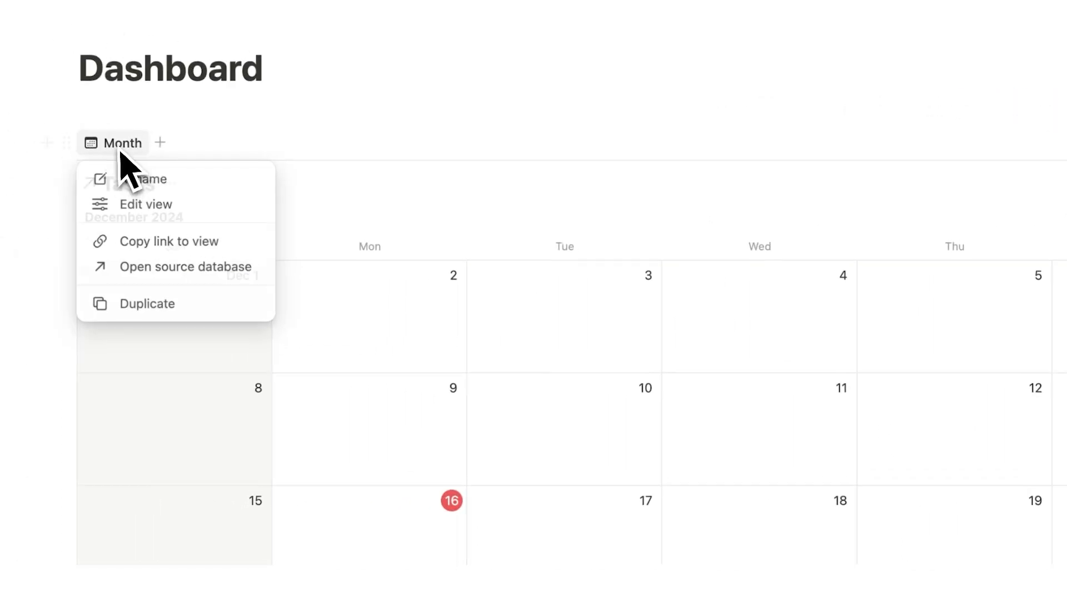
{"action": "left_click", "coordinate": [162, 306]}
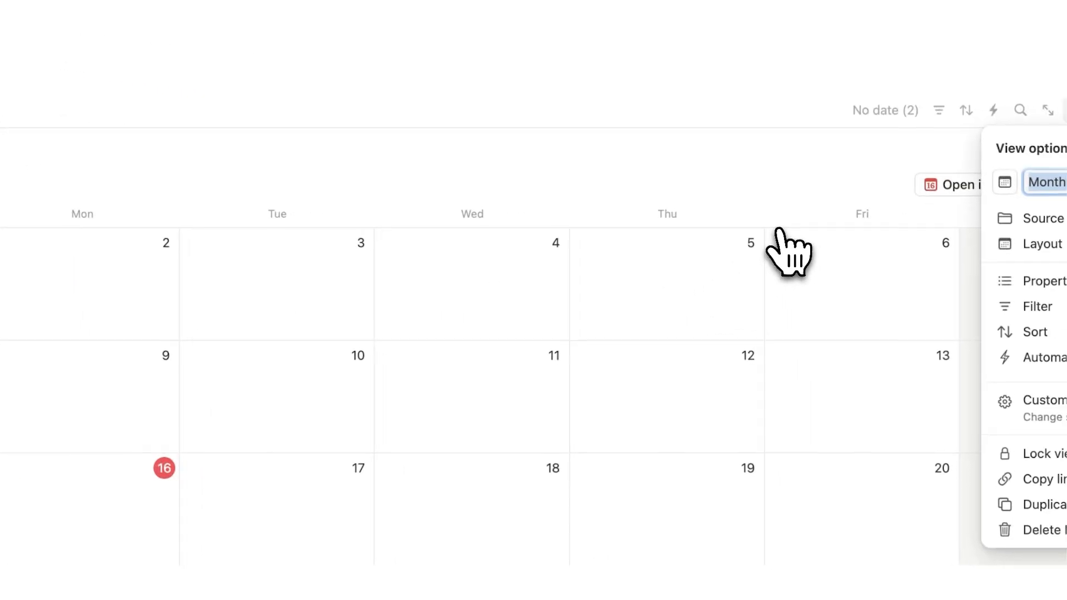
{"action": "type", "text": "Week"}
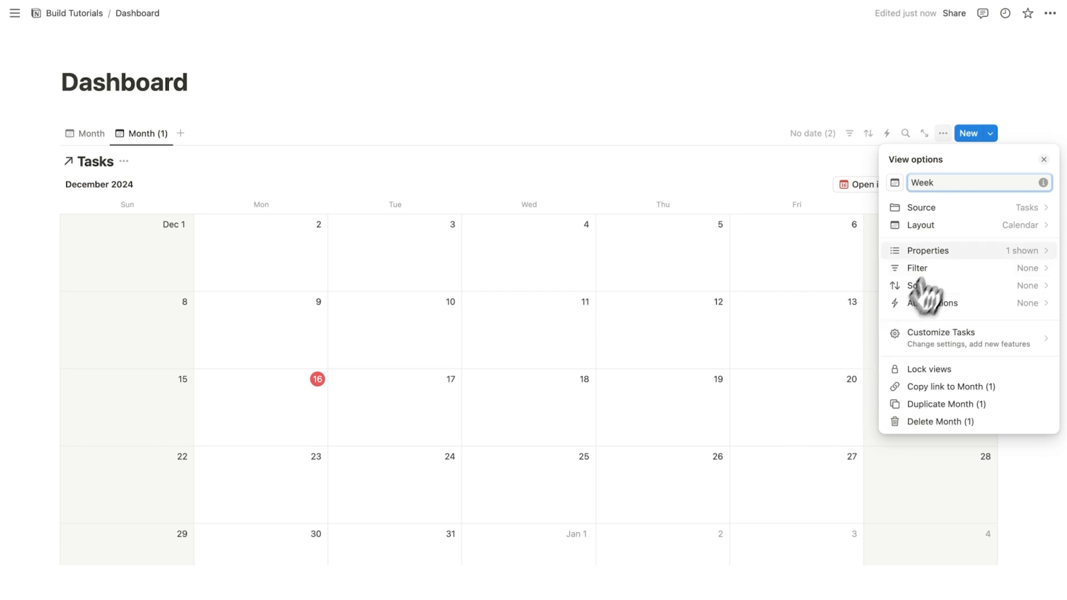
- Change the Week view's layout so the calendar is shown by week
{"action": "left_click", "coordinate": [937, 227]}
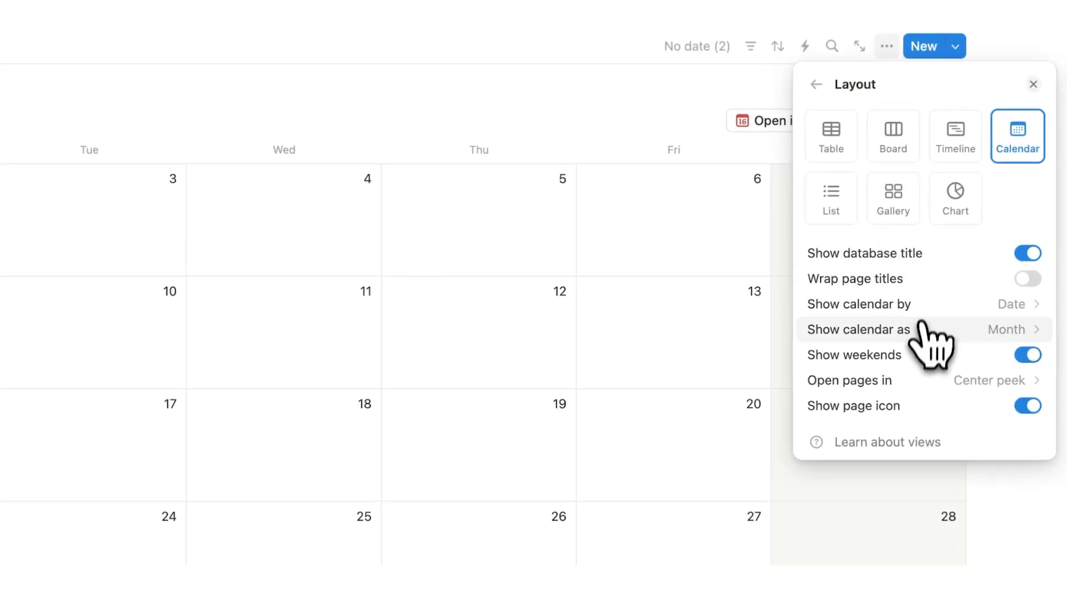
{"action": "left_click", "coordinate": [965, 337]}
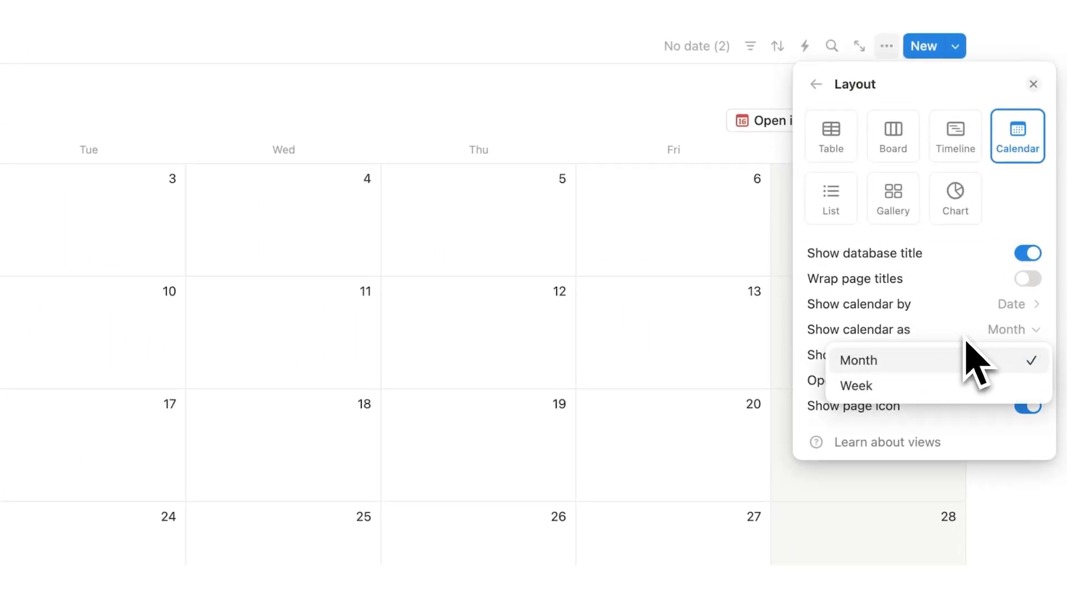
{"action": "left_click", "coordinate": [906, 389]}
{"action": "left_click", "coordinate": [618, 334]}
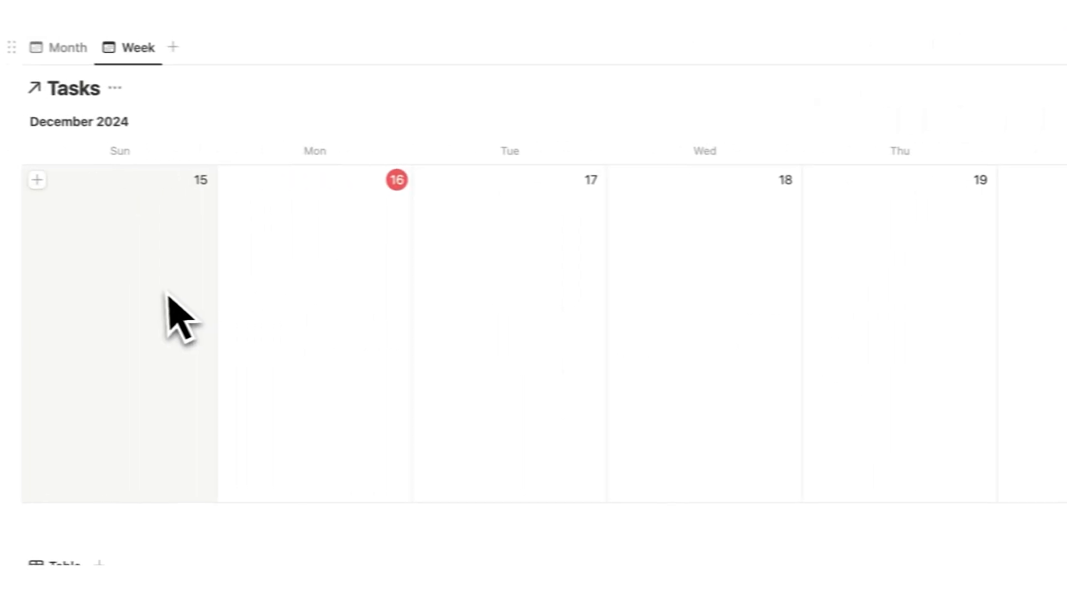
- Move the Date column before the Name column in the Tasks table below the calendar
{"action": "scroll", "coordinate": [289, 306], "scroll_direction": "down", "scroll_amount": 5}
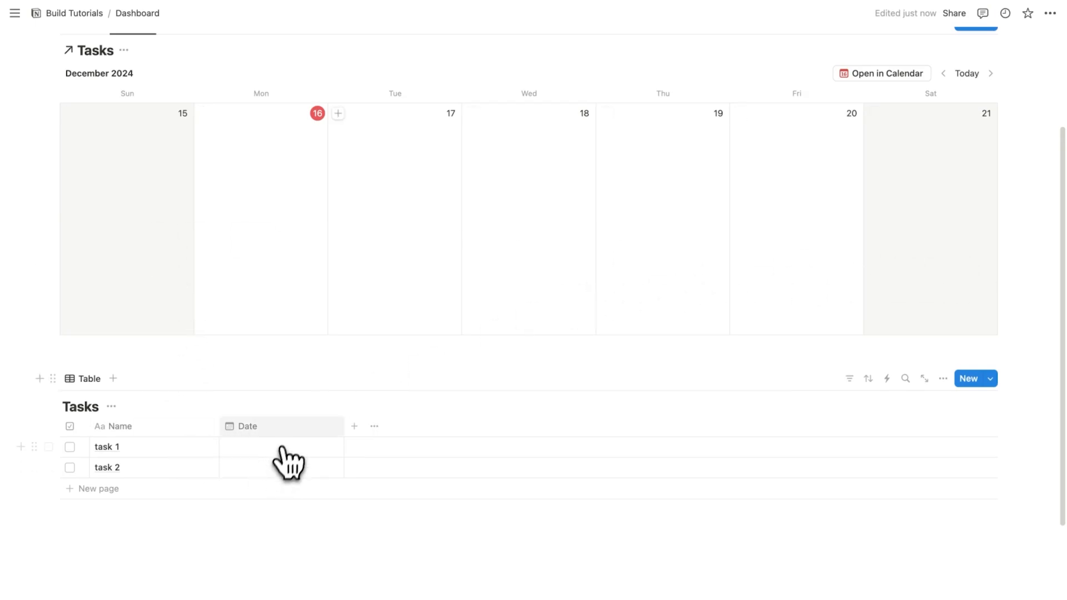
{"action": "left_click_drag", "start_coordinate": [294, 433], "coordinate": [192, 425]}
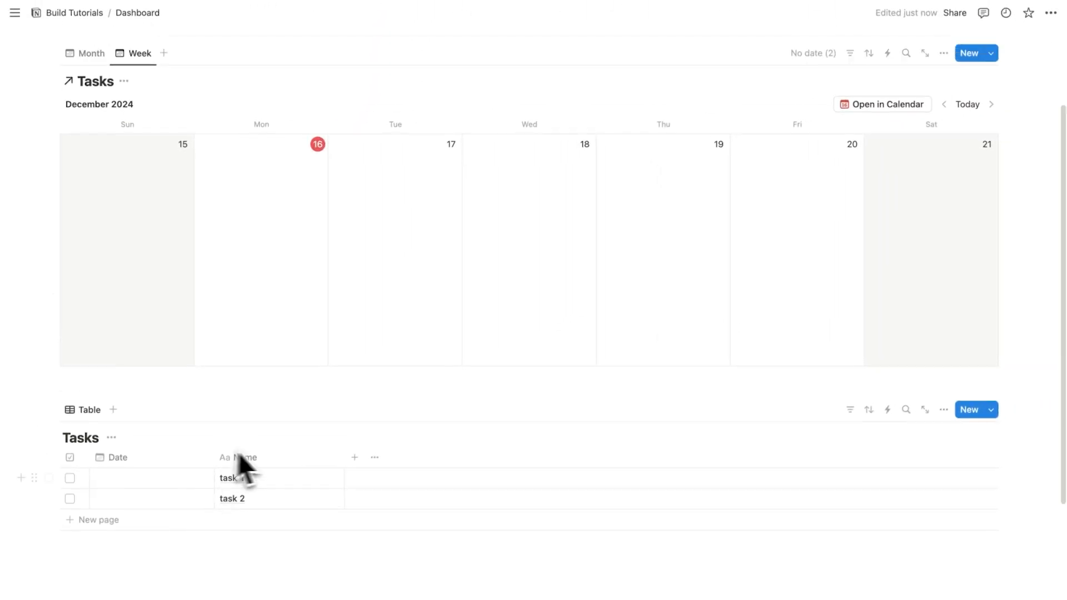
- Set task 1's date to December 16, 2024, and move task 2 from the Tasks table onto December 16 in the week calendar
{"action": "scroll", "coordinate": [209, 371], "scroll_direction": "up", "scroll_amount": 2}
{"action": "scroll", "coordinate": [864, 381], "scroll_direction": "down", "scroll_amount": 5}
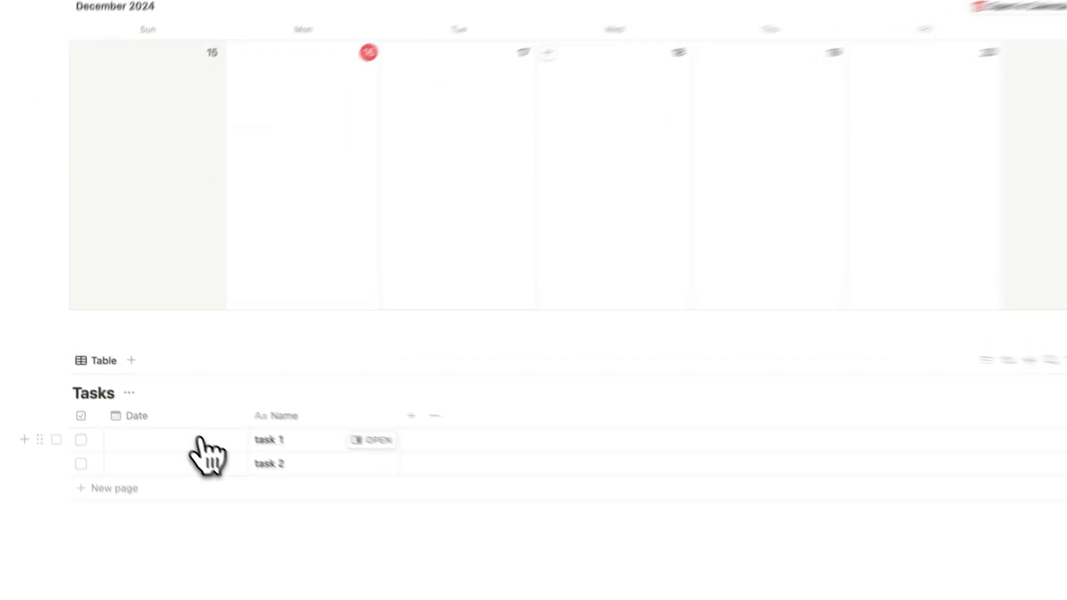
{"action": "left_click", "coordinate": [194, 417]}
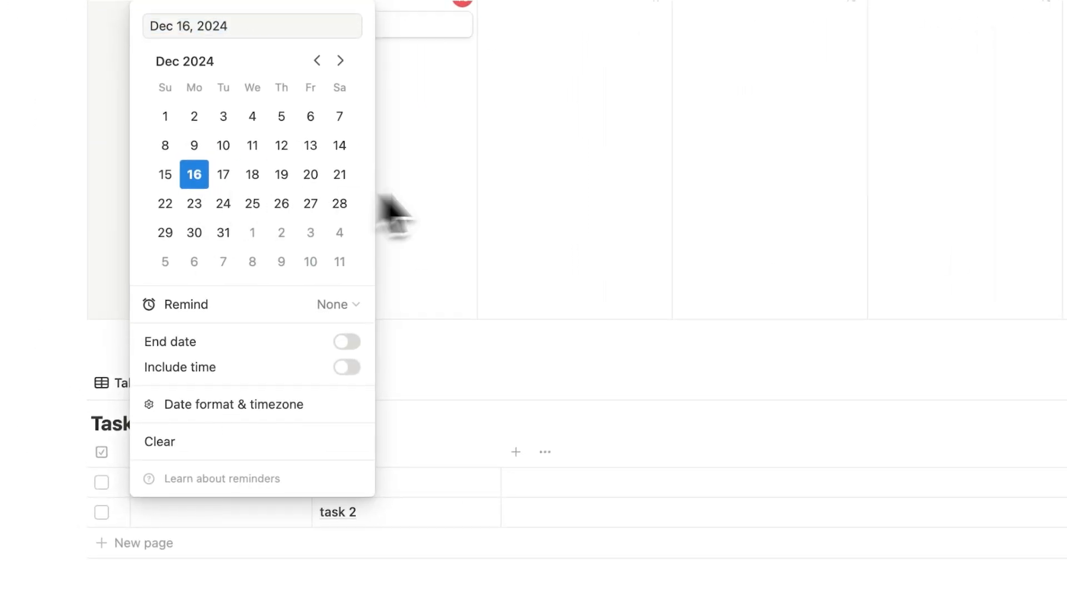
{"action": "left_click", "coordinate": [459, 210]}
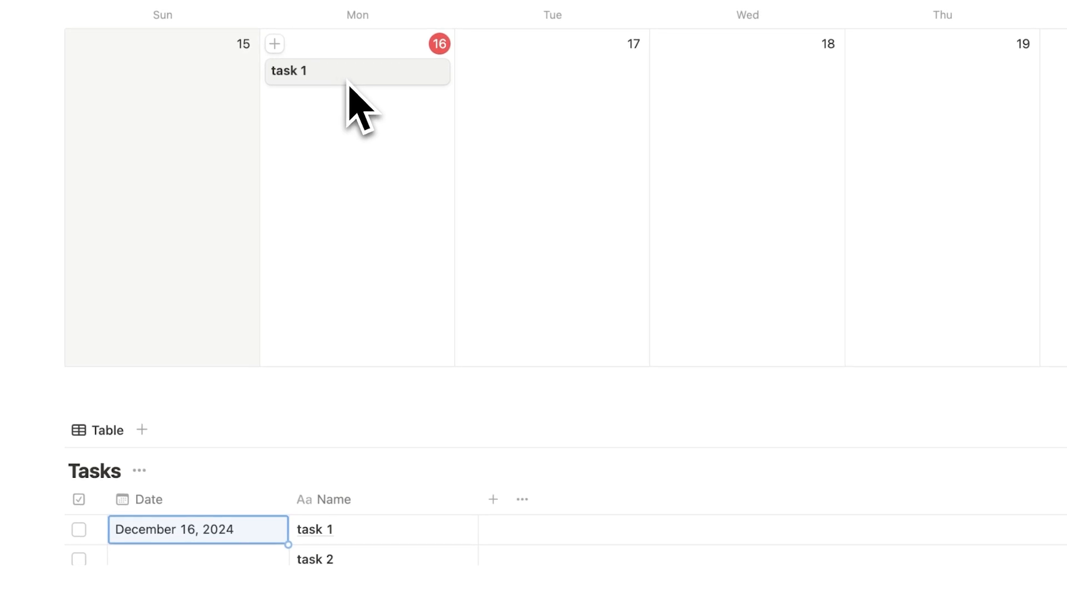
{"action": "left_click", "coordinate": [556, 148]}
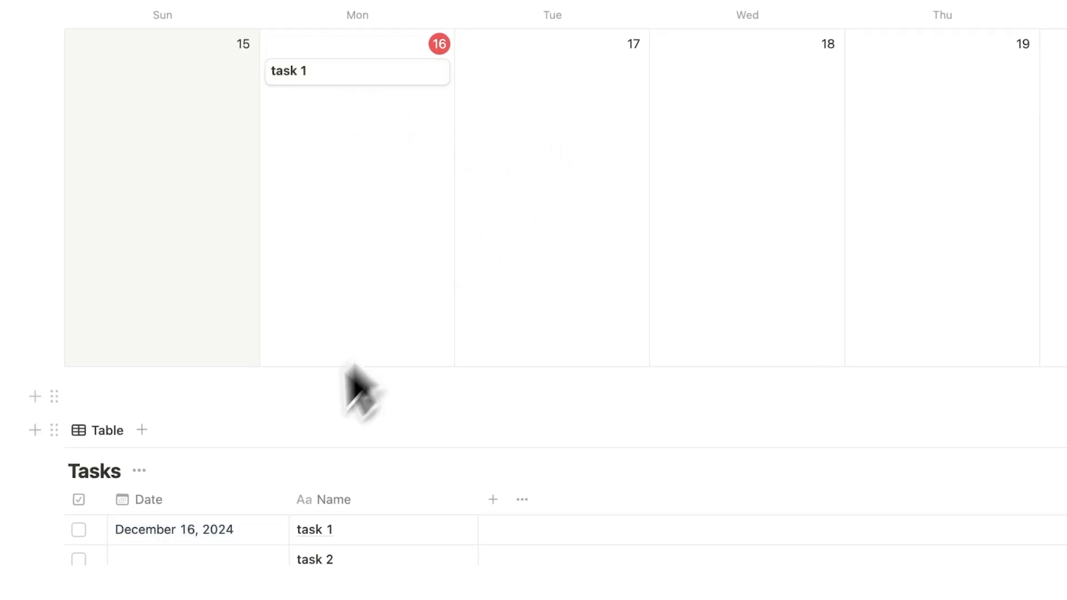
{"action": "left_click_drag", "start_coordinate": [29, 563], "coordinate": [156, 457]}
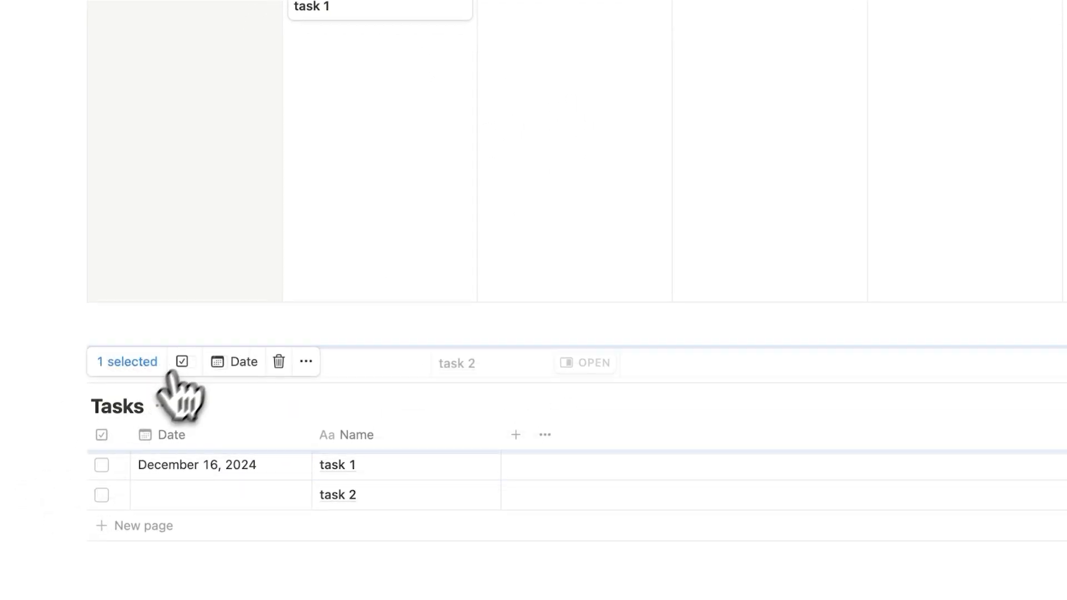
{"action": "left_click_drag", "start_coordinate": [178, 397], "coordinate": [400, 183]}
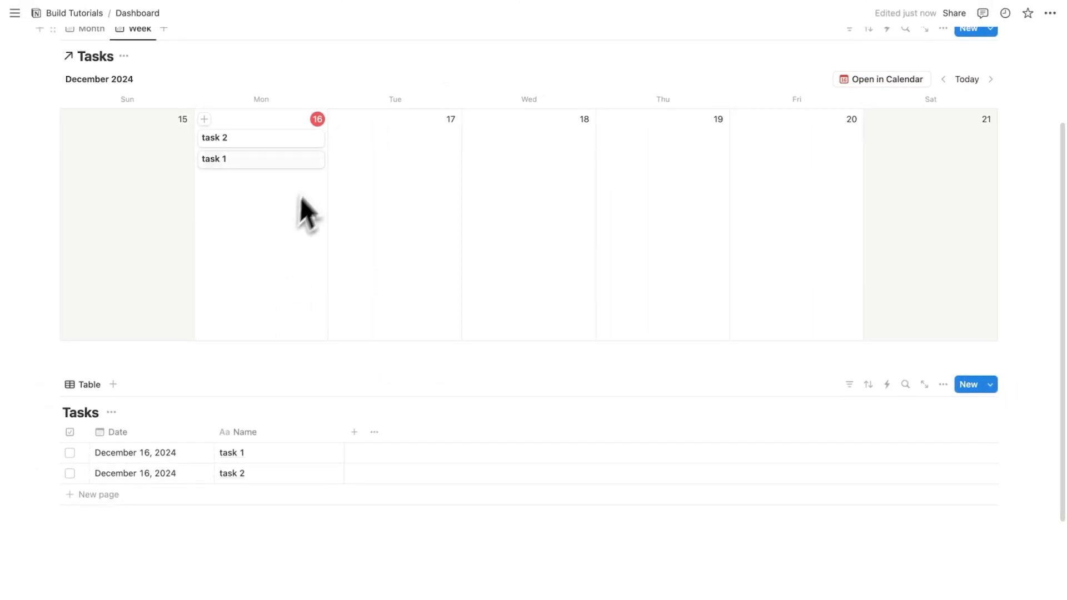
- Rename the Tasks table view below the calendar to UnScheduled
{"action": "scroll", "coordinate": [295, 209], "scroll_direction": "down", "scroll_amount": 2}
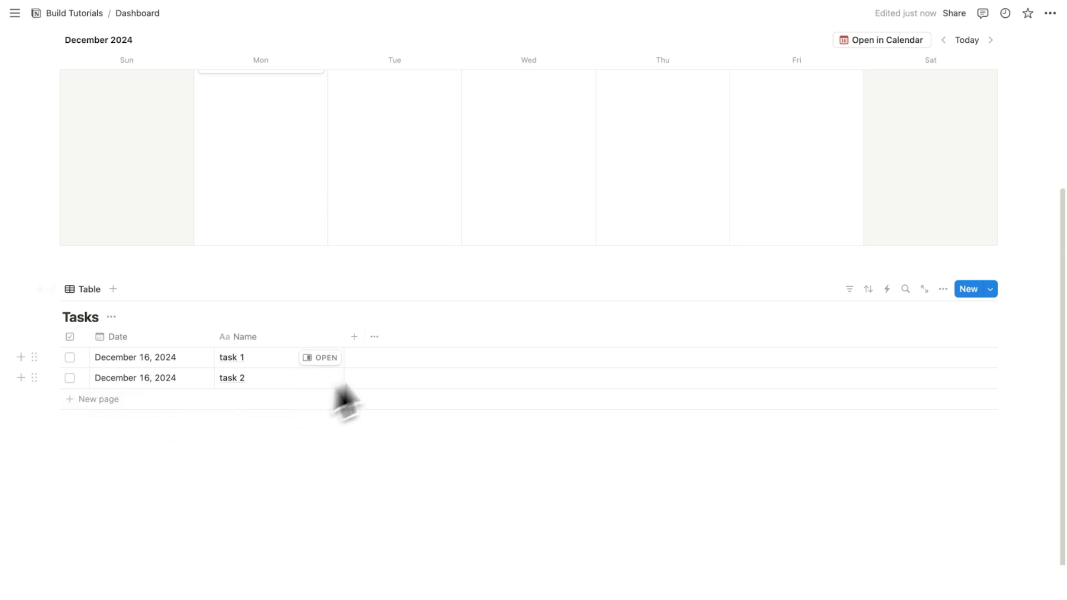
{"action": "left_click", "coordinate": [89, 290]}
{"action": "left_click", "coordinate": [95, 312]}
{"action": "type", "text": "Un"}
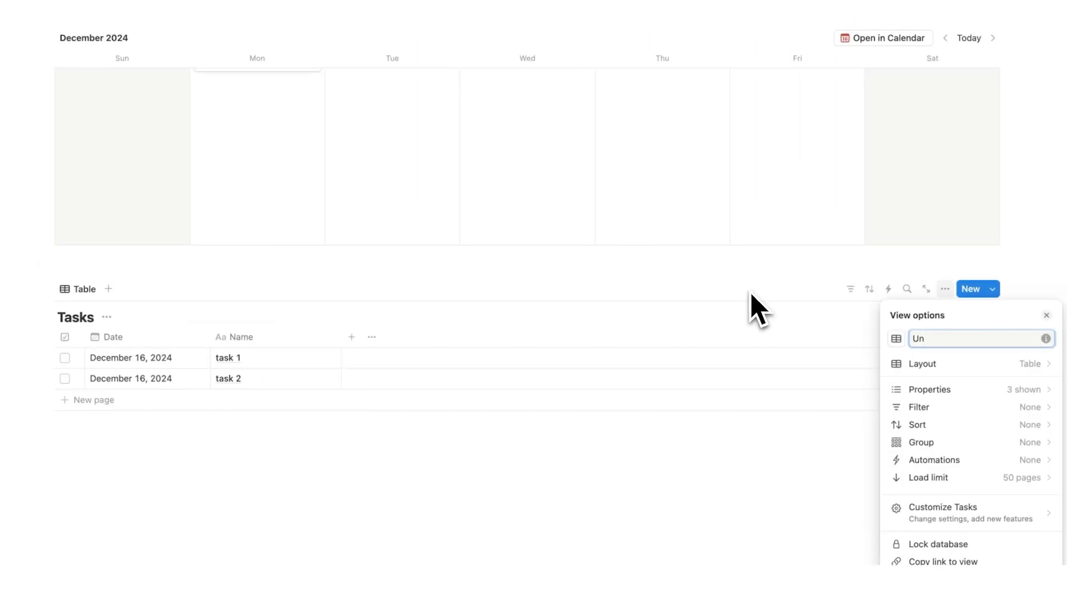
{"action": "type", "text": "Scheduled"}
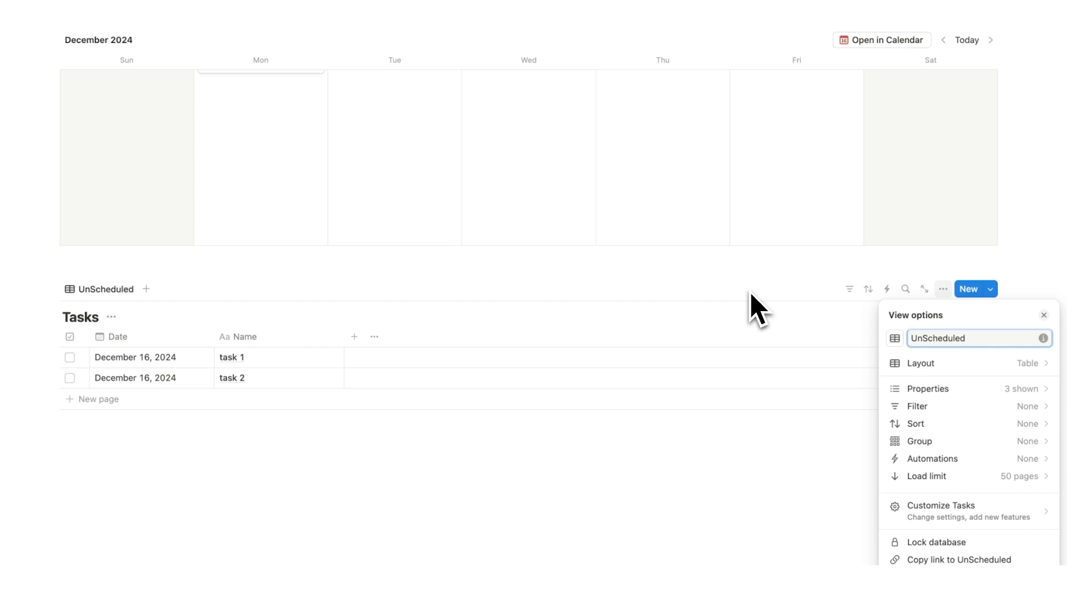
{"action": "left_click", "coordinate": [755, 303]}
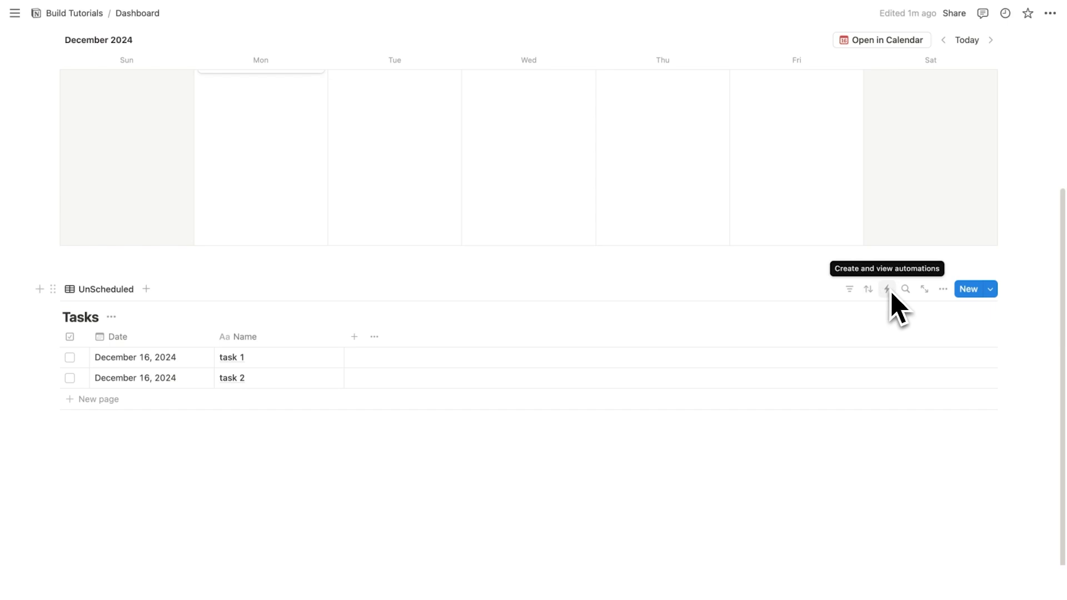
- Filter the UnScheduled view to show only tasks whose Date is empty
{"action": "left_click", "coordinate": [944, 289]}
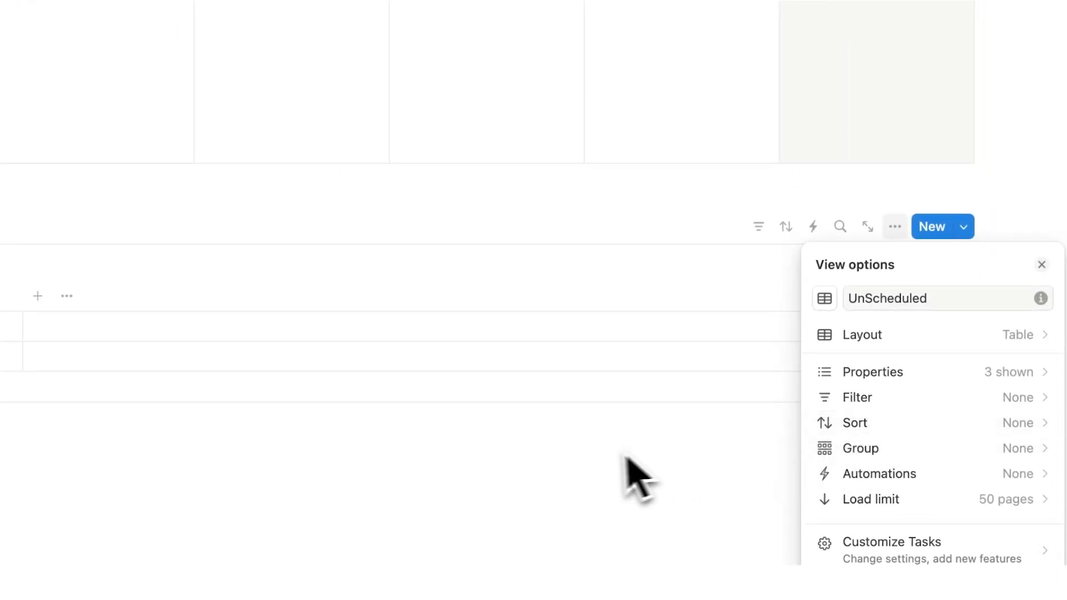
{"action": "left_click", "coordinate": [644, 461]}
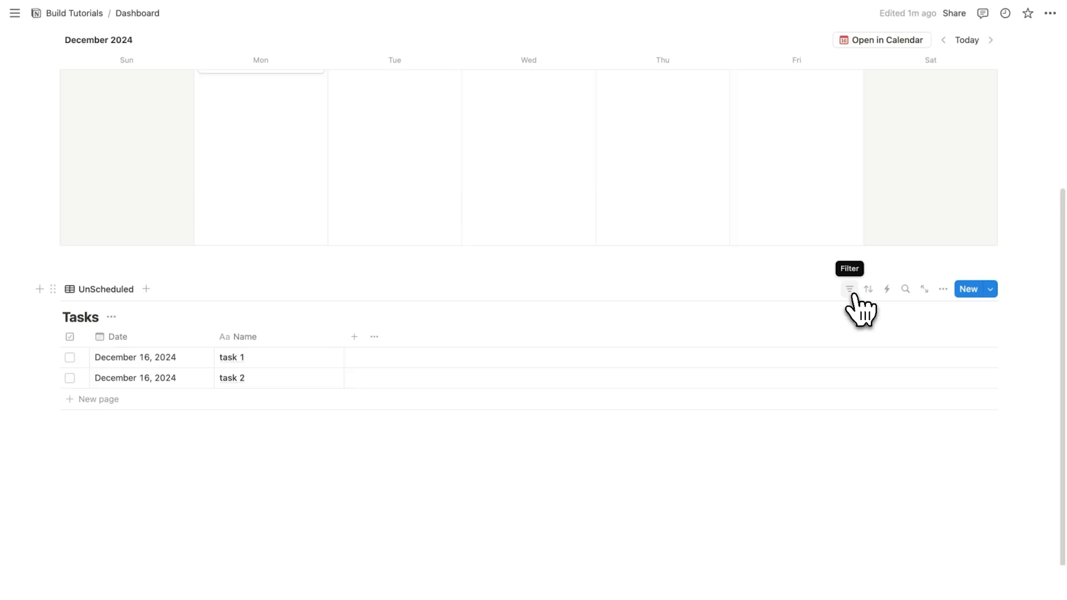
{"action": "left_click", "coordinate": [852, 294]}
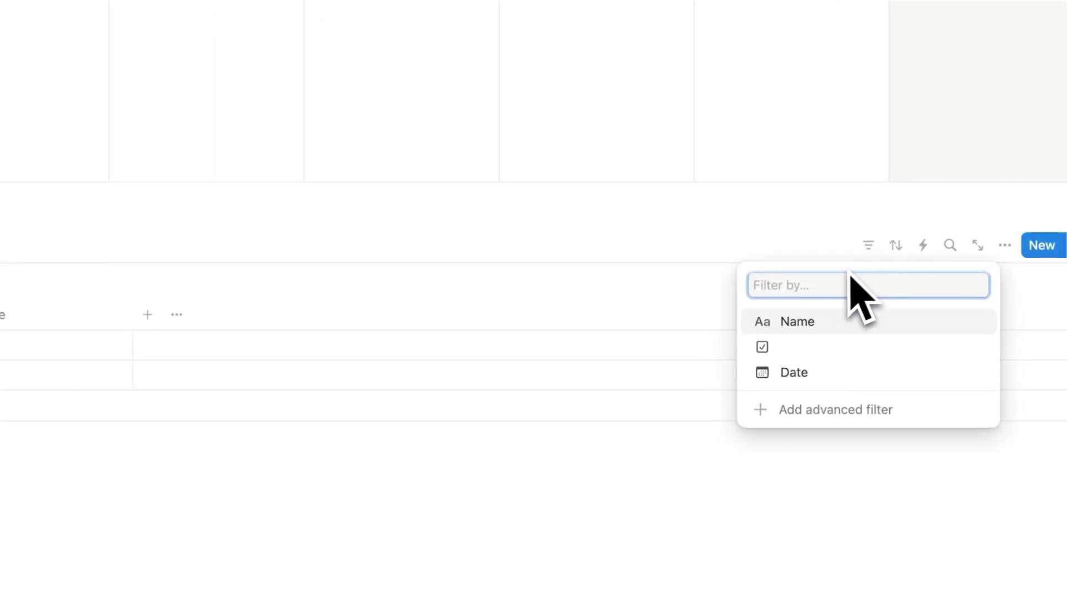
{"action": "left_click", "coordinate": [811, 377]}
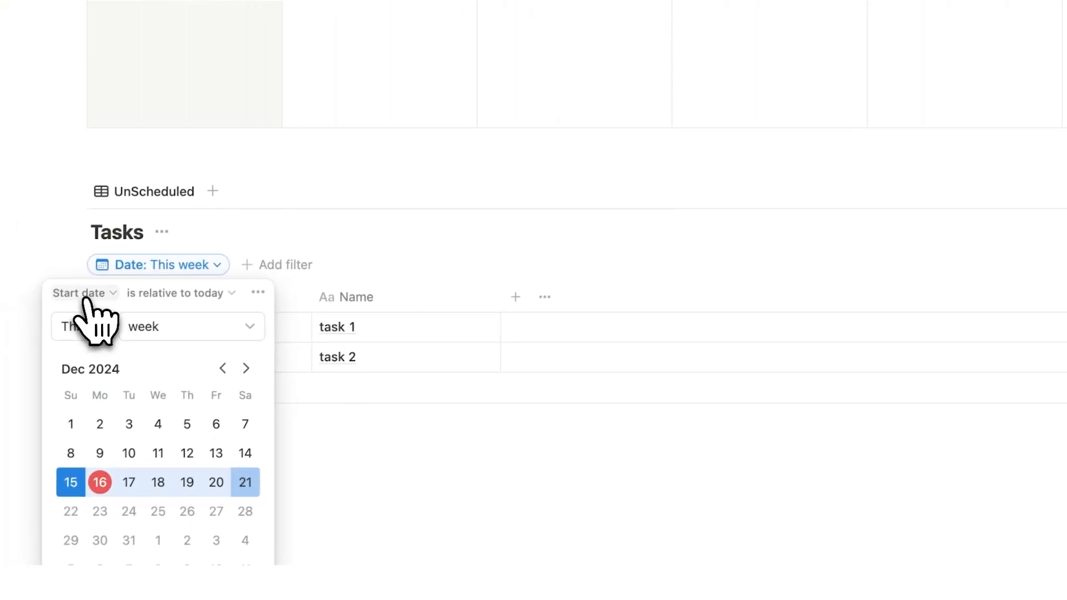
{"action": "left_click", "coordinate": [161, 299]}
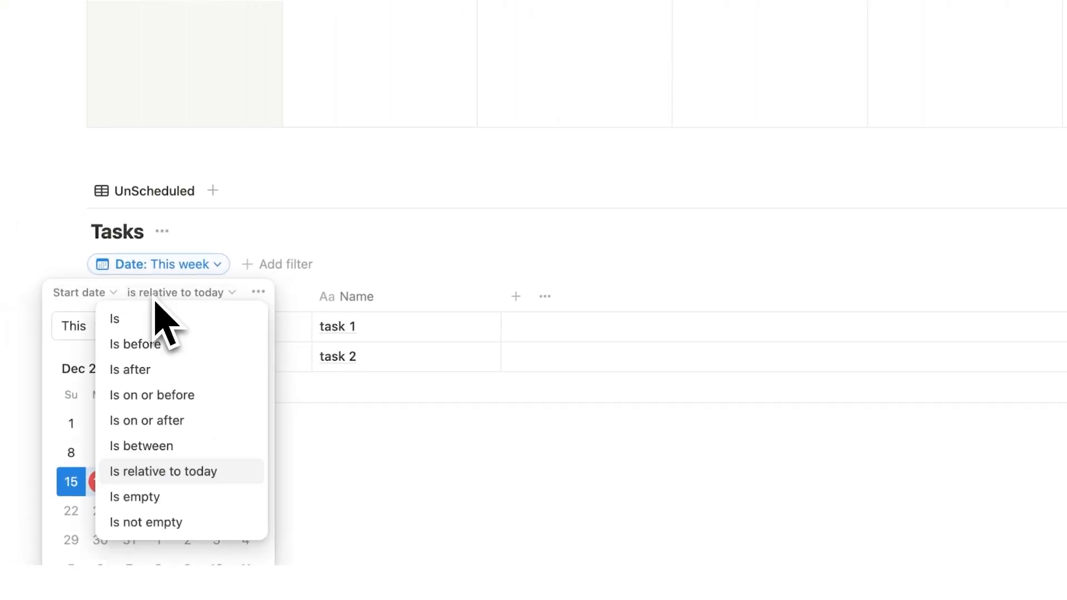
{"action": "left_click", "coordinate": [171, 501]}
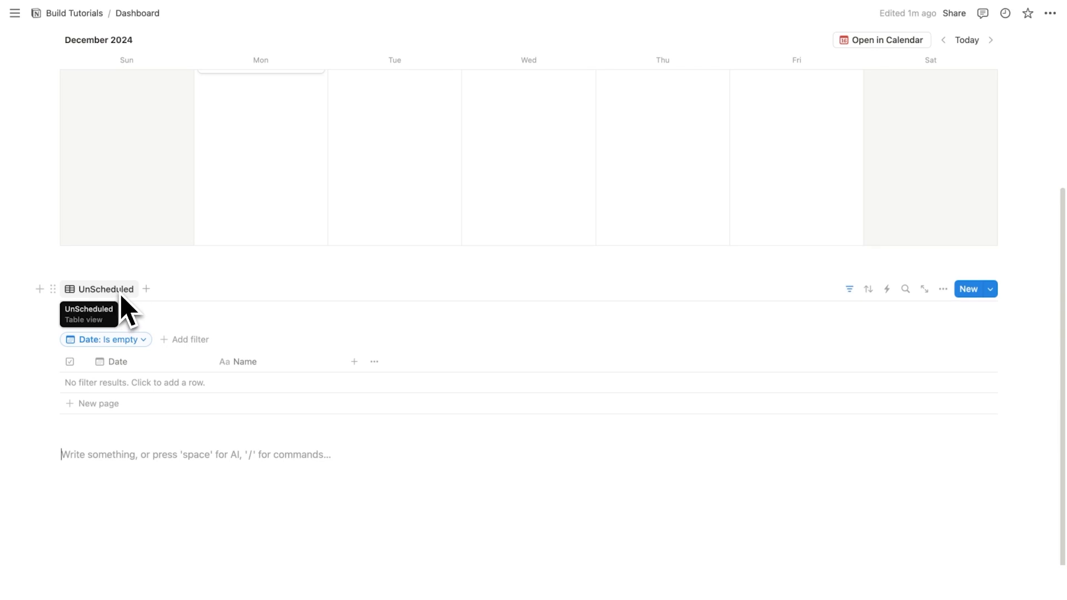
- Add a task named Task 3 to the UnScheduled view and mark it as done
{"action": "left_click", "coordinate": [108, 404]}
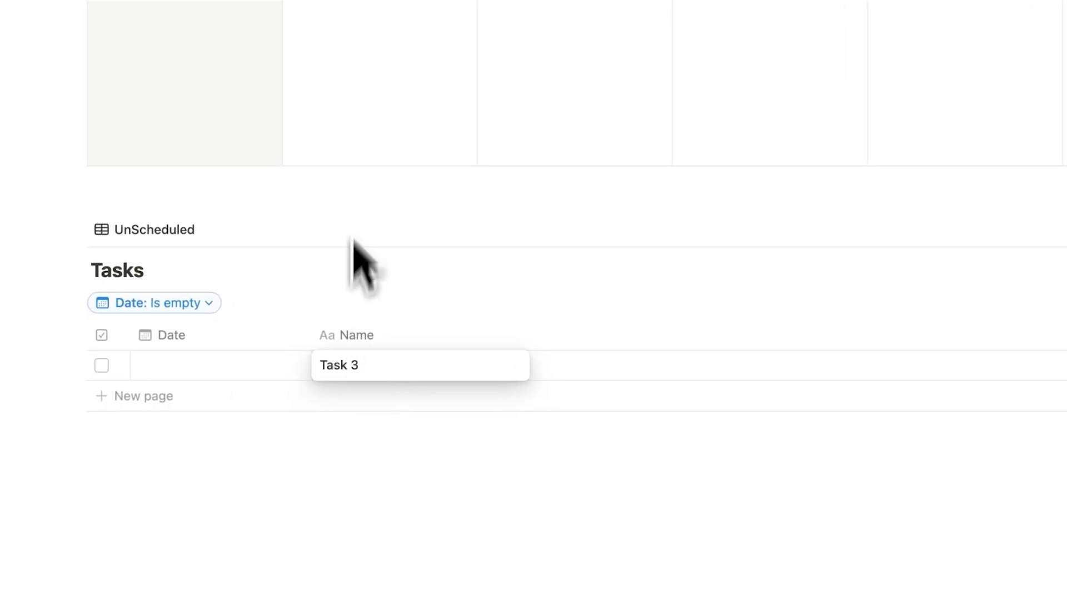
{"action": "key", "text": "Return"}
{"action": "left_click", "coordinate": [415, 510]}
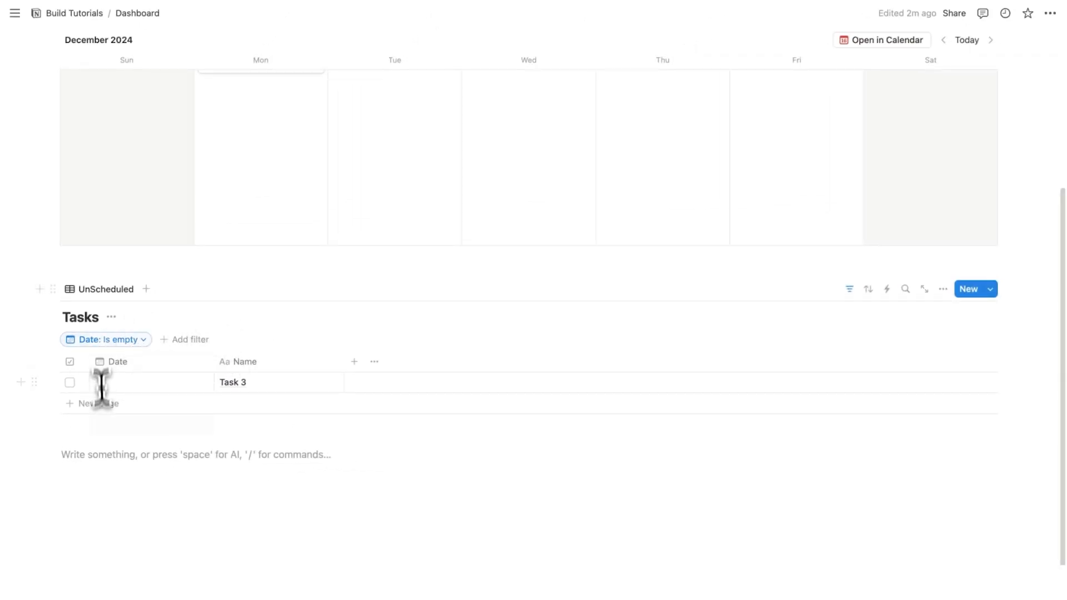
{"action": "left_click", "coordinate": [69, 382]}
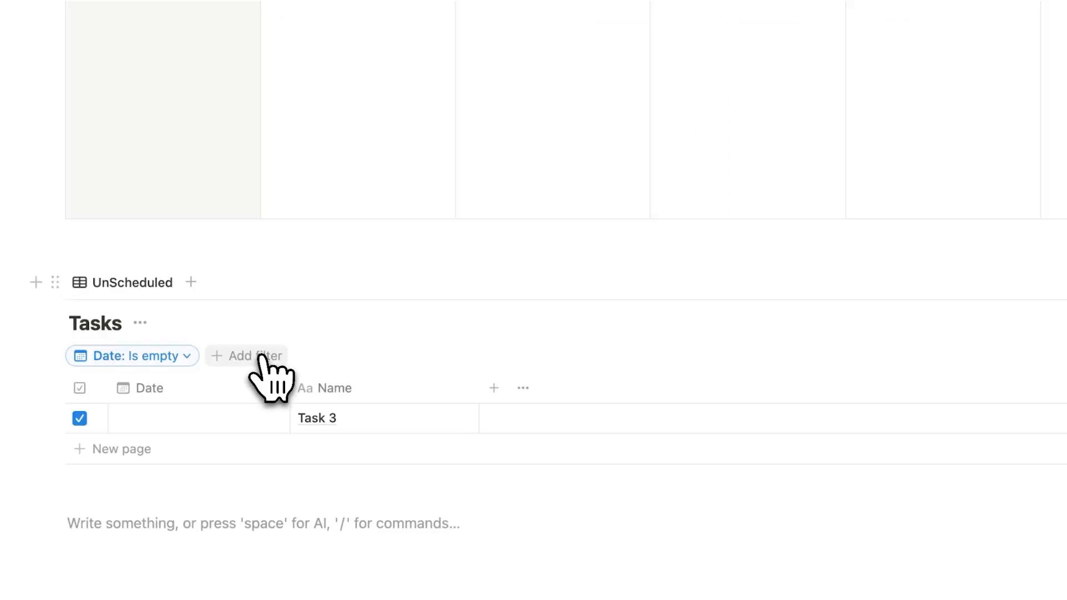
- Add a checkbox filter set to Unchecked to the UnScheduled view, and create a task named Task 4
{"action": "left_click", "coordinate": [264, 358]}
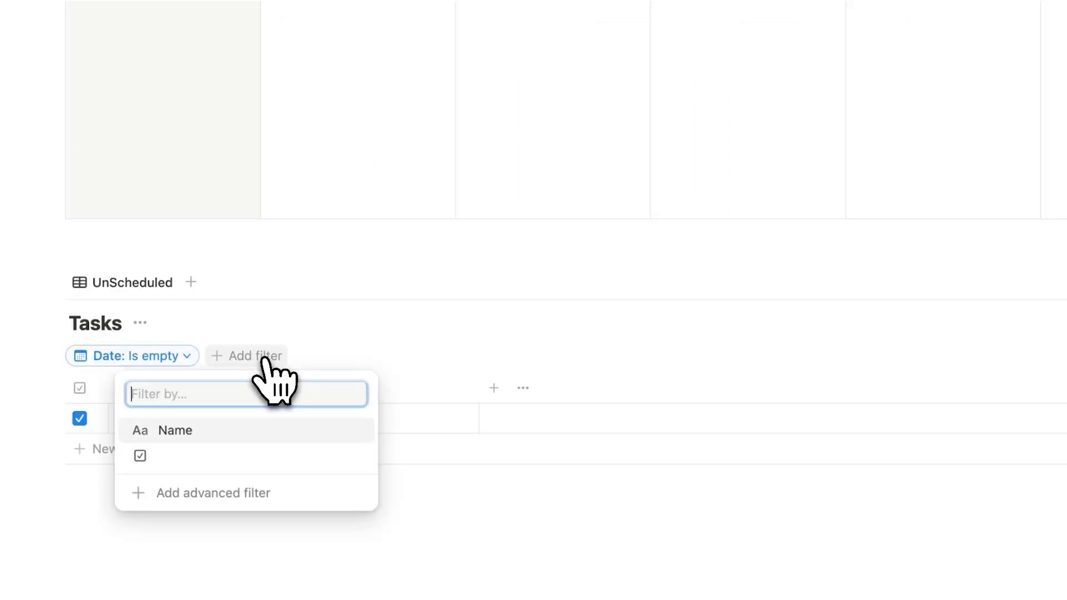
{"action": "left_click", "coordinate": [191, 457]}
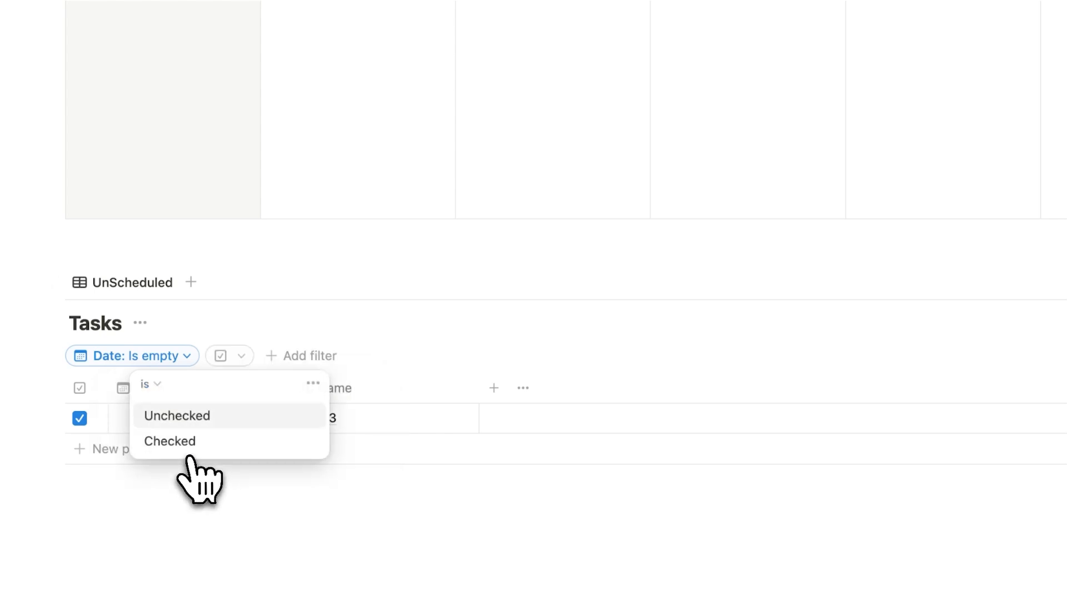
{"action": "left_click", "coordinate": [234, 418]}
{"action": "left_click", "coordinate": [288, 449]}
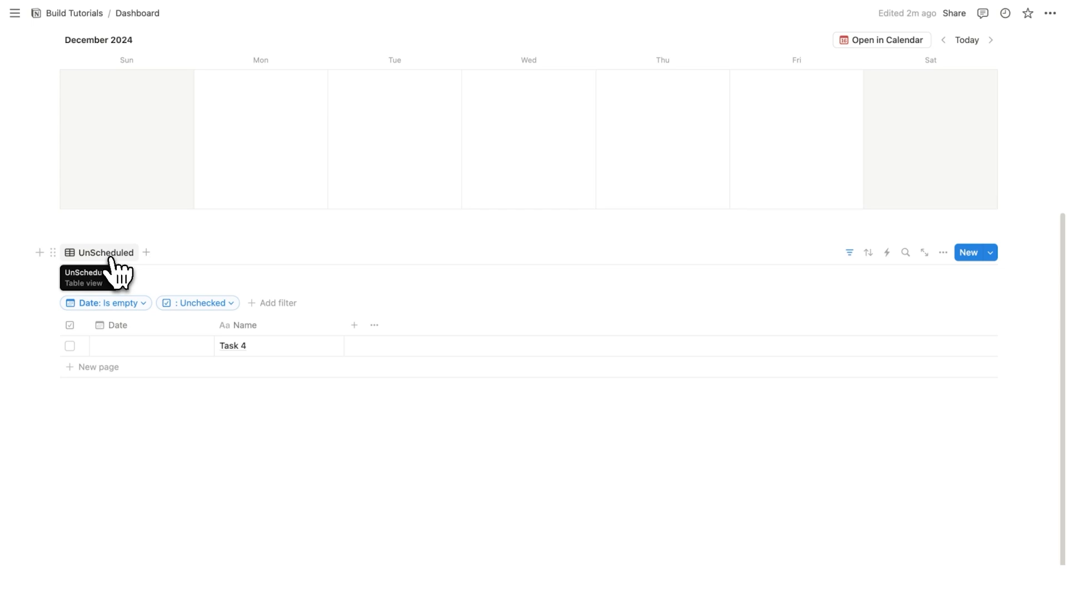
- Duplicate the UnScheduled view and name the copy Completed
{"action": "left_click", "coordinate": [110, 256]}
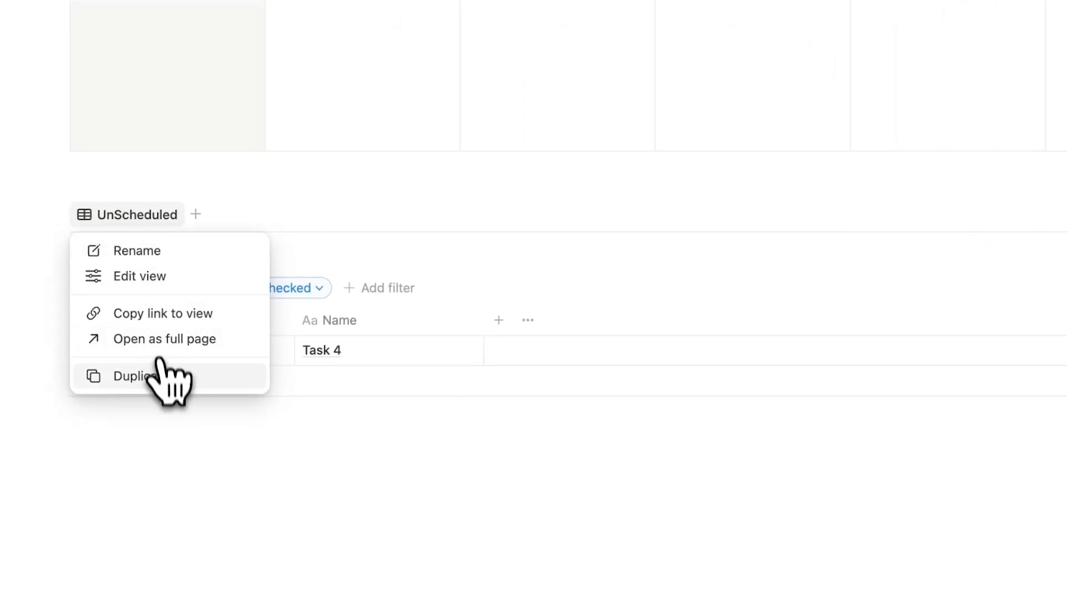
{"action": "left_click", "coordinate": [161, 376]}
{"action": "type", "text": "Completed"}
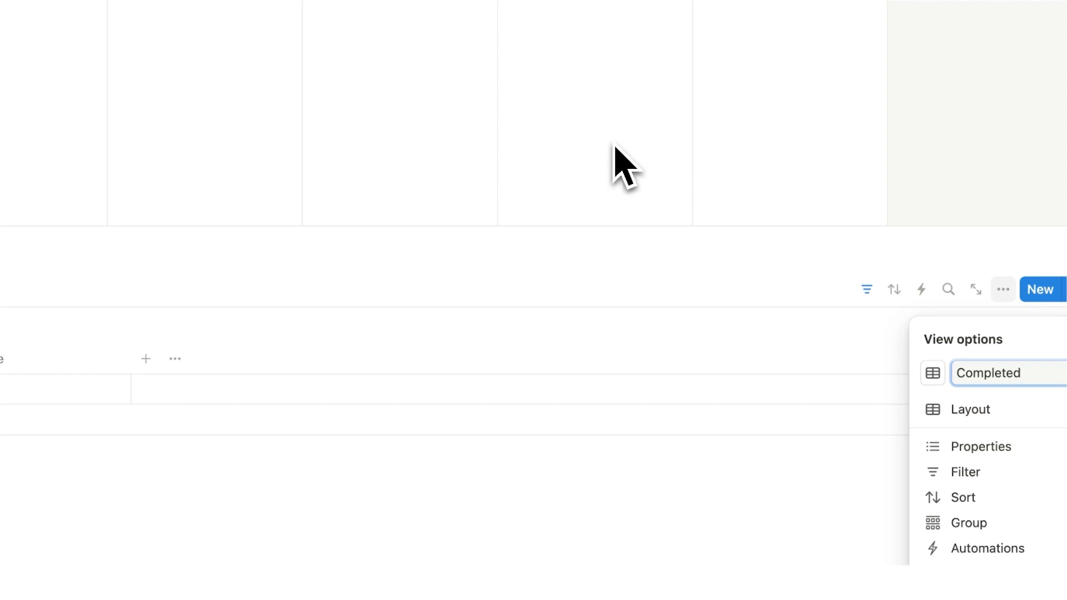
{"action": "left_click", "coordinate": [614, 145]}
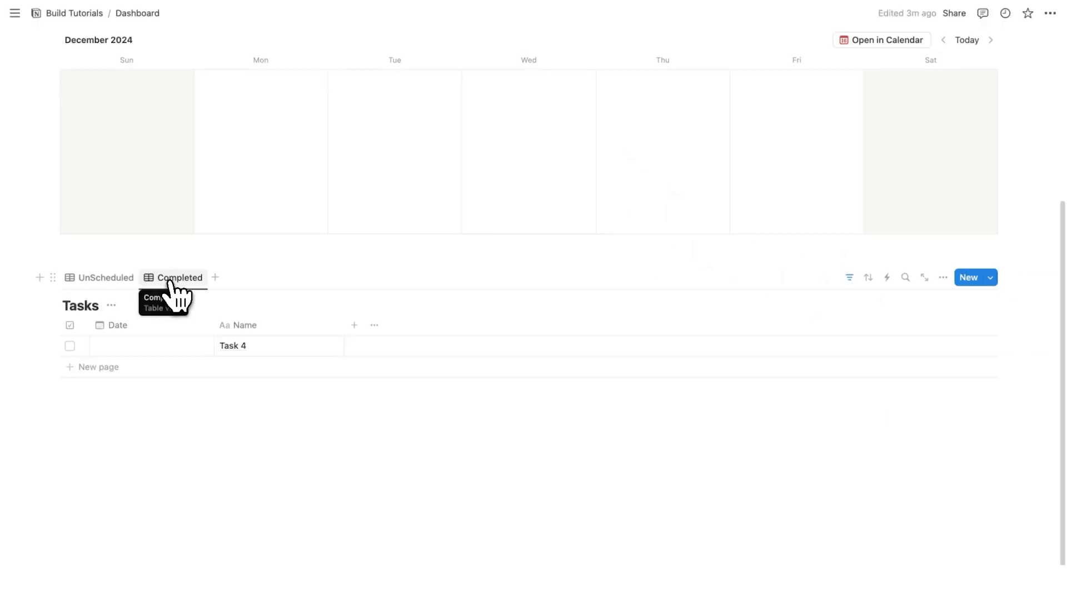
- In the Completed view, delete the Date filter and set the checkbox filter to Checked
{"action": "left_click", "coordinate": [121, 278]}
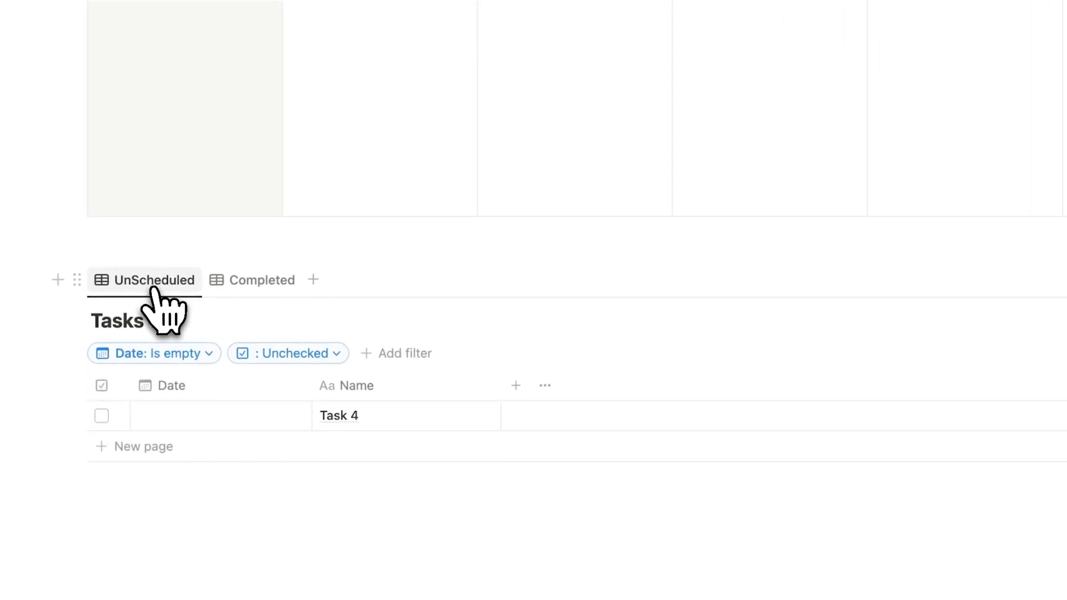
{"action": "left_click", "coordinate": [253, 282]}
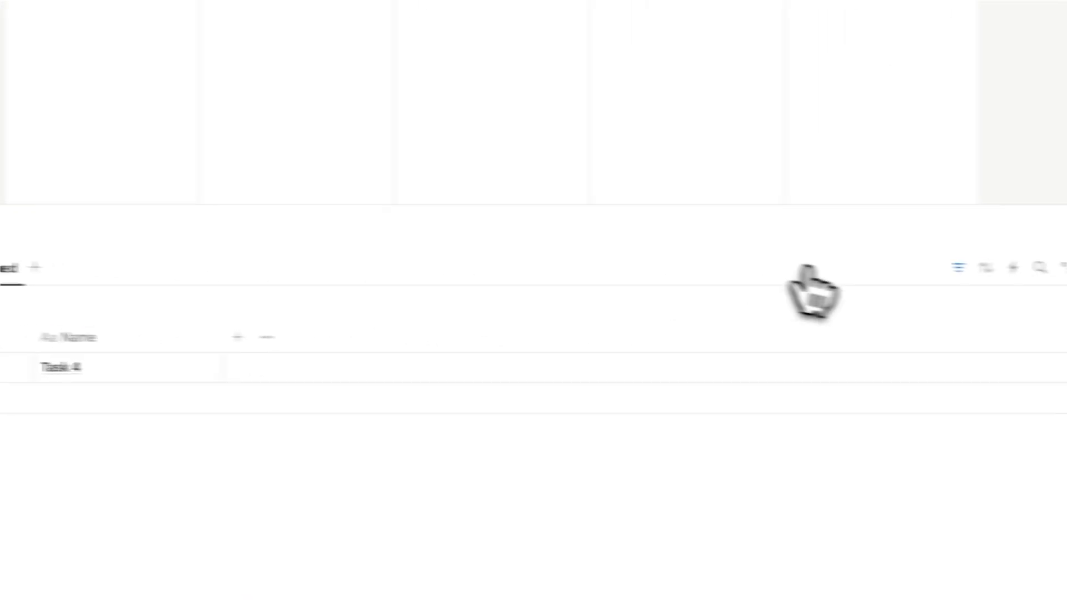
{"action": "left_click", "coordinate": [981, 268]}
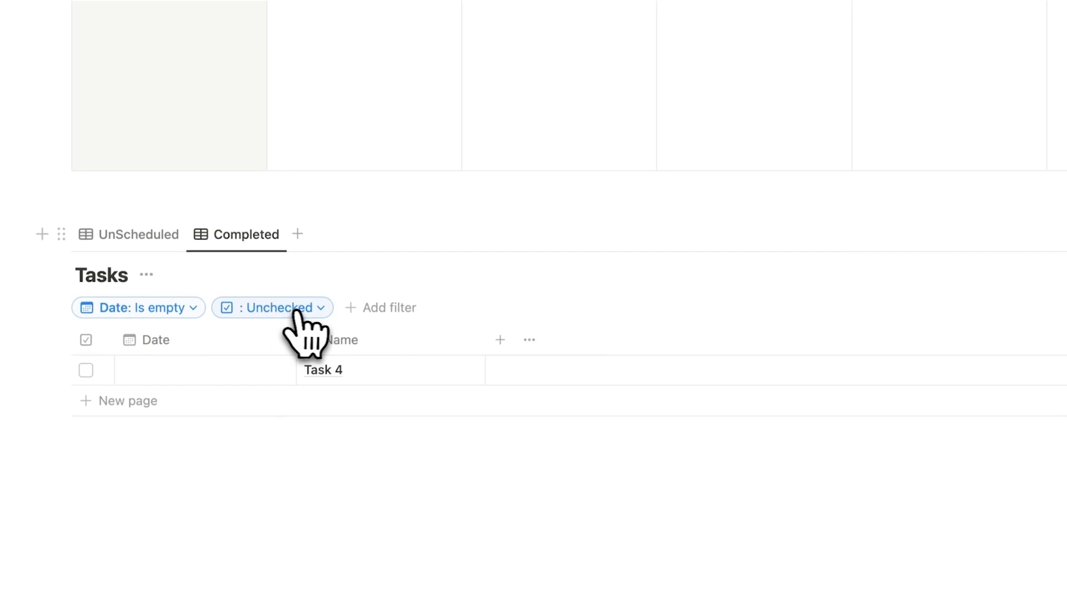
{"action": "left_click", "coordinate": [192, 309]}
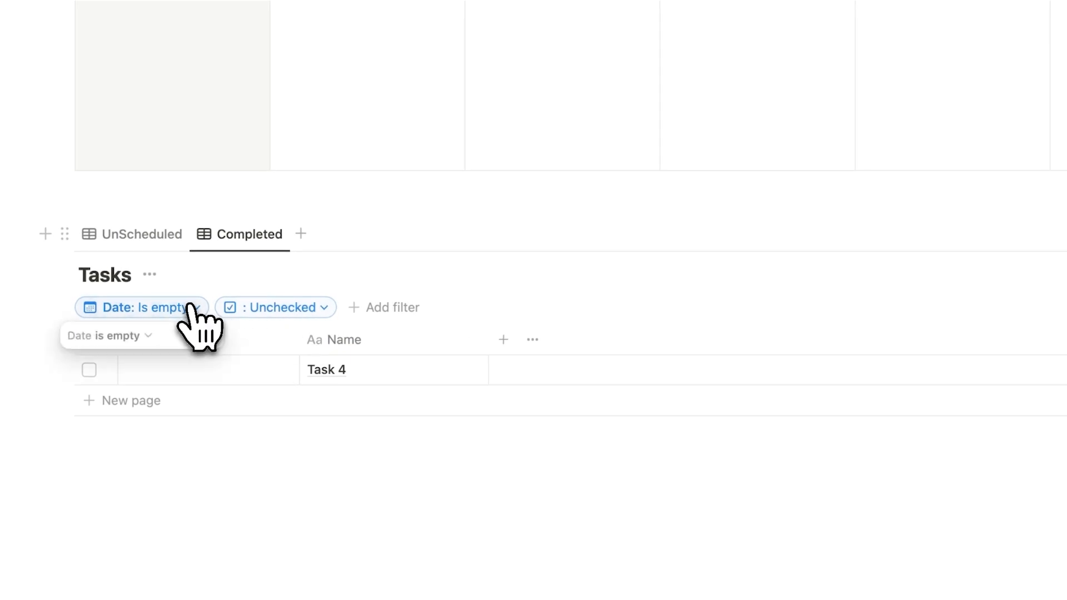
{"action": "left_click", "coordinate": [207, 335]}
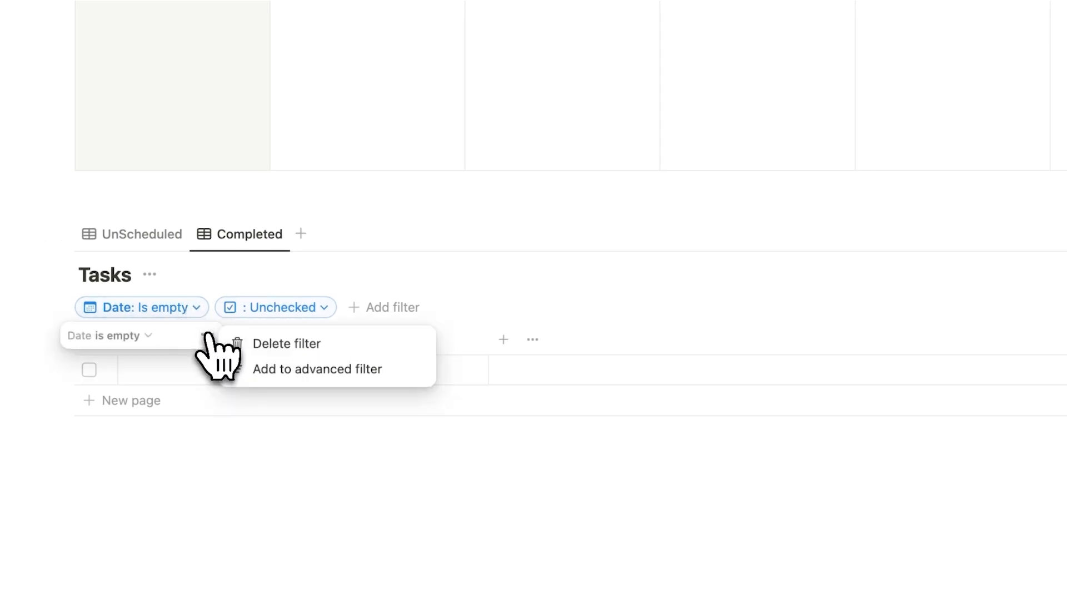
{"action": "left_click", "coordinate": [244, 341]}
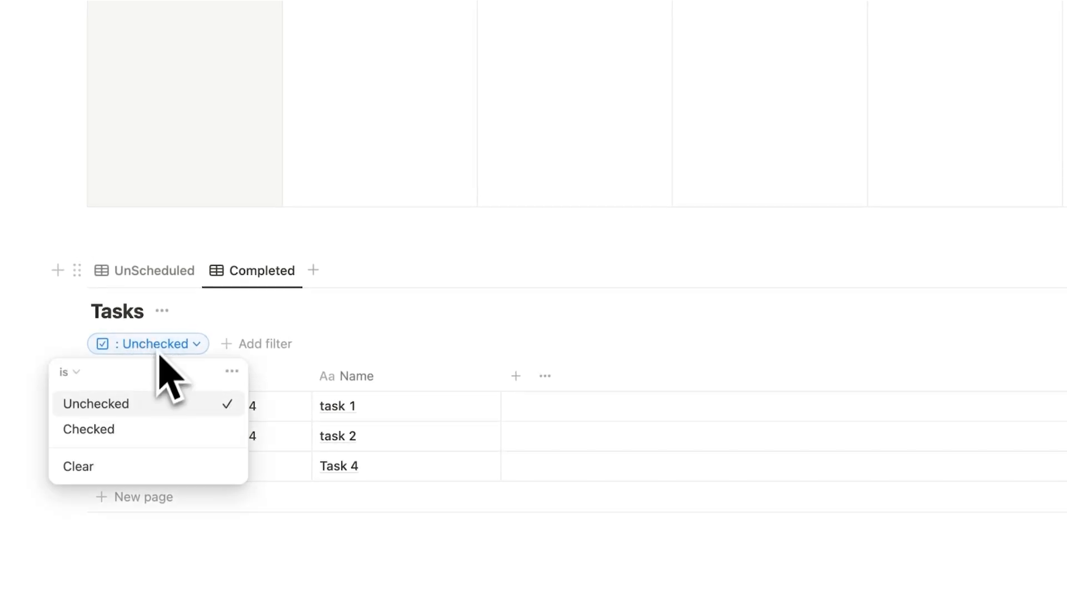
{"action": "left_click", "coordinate": [214, 429]}
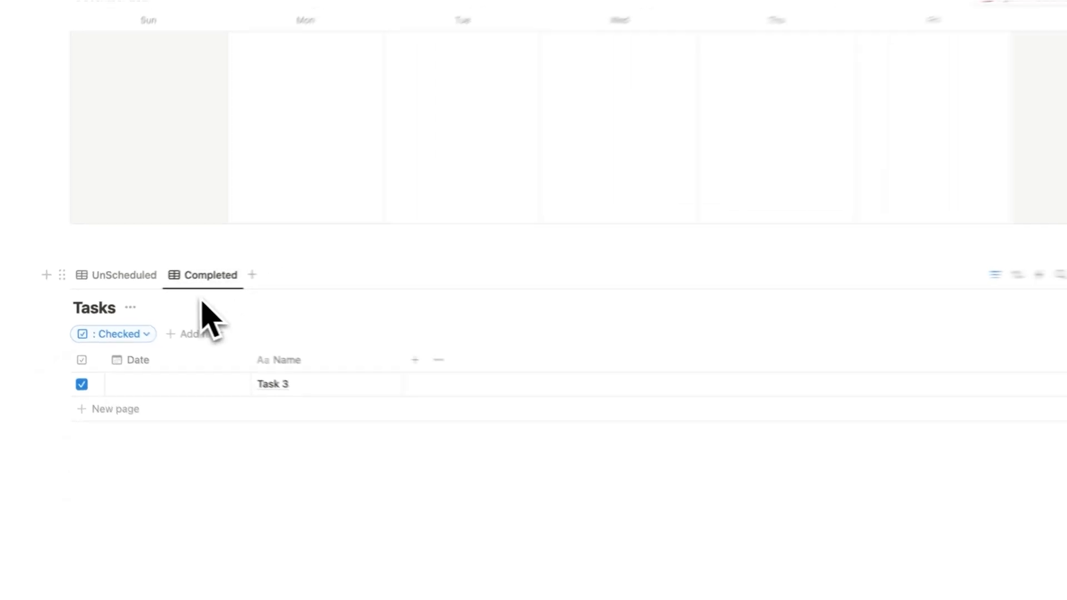
- Change the Completed view's icon to a circled check mark found by searching for "check"
{"action": "left_click", "coordinate": [179, 280]}
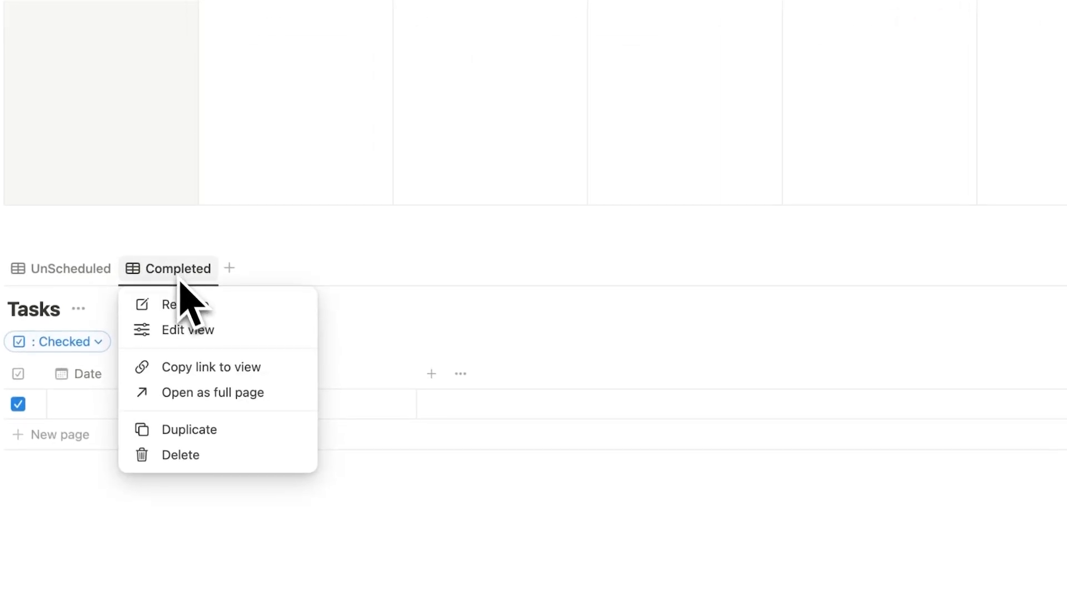
{"action": "left_click", "coordinate": [180, 306]}
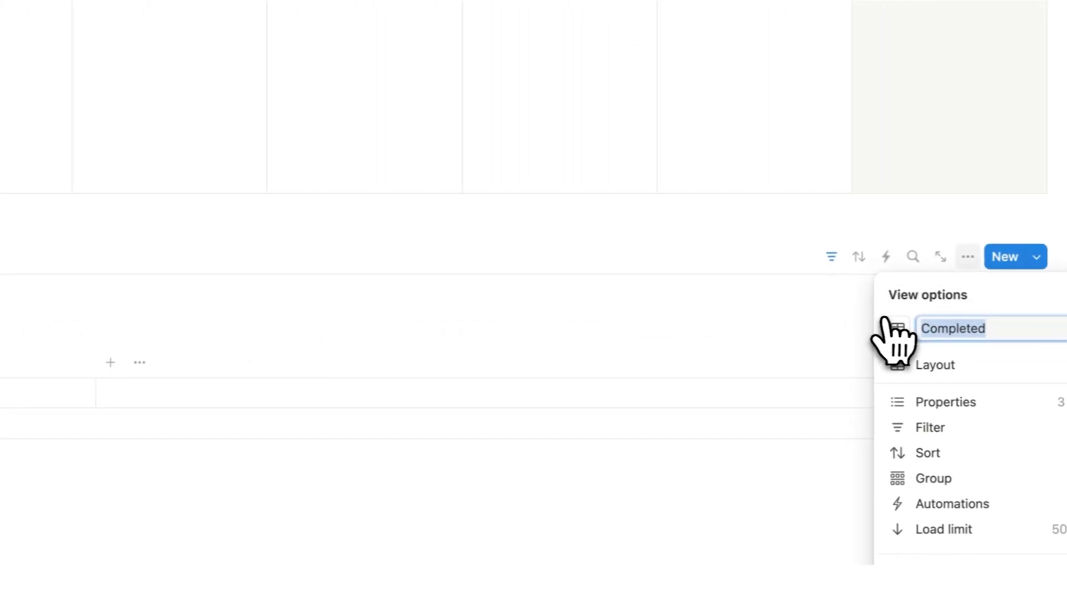
{"action": "left_click", "coordinate": [884, 329]}
{"action": "type", "text": "check"}
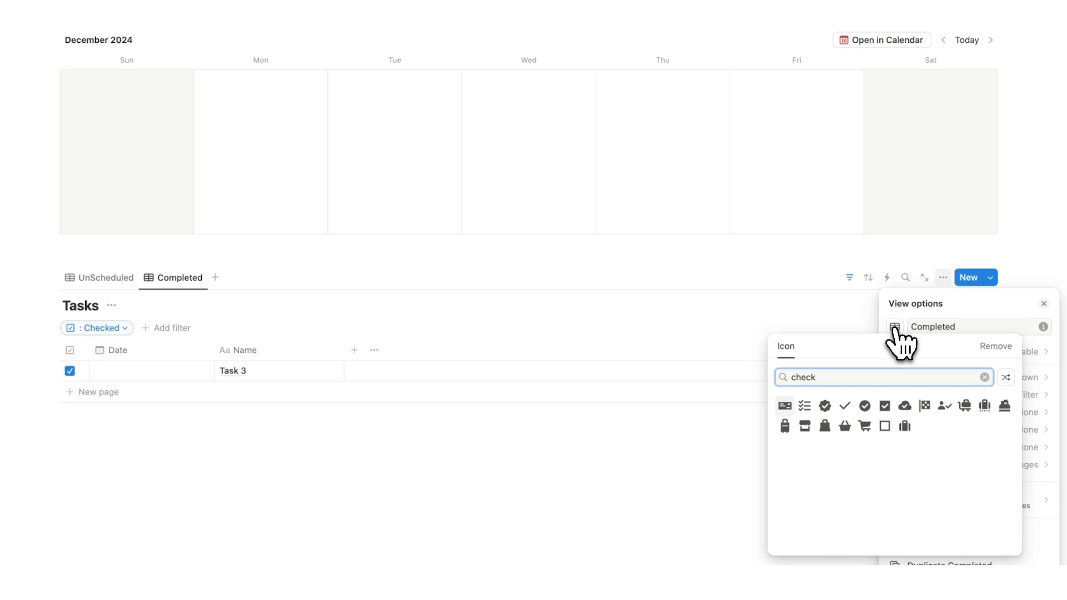
{"action": "left_click", "coordinate": [864, 406]}
{"action": "left_click", "coordinate": [652, 184]}
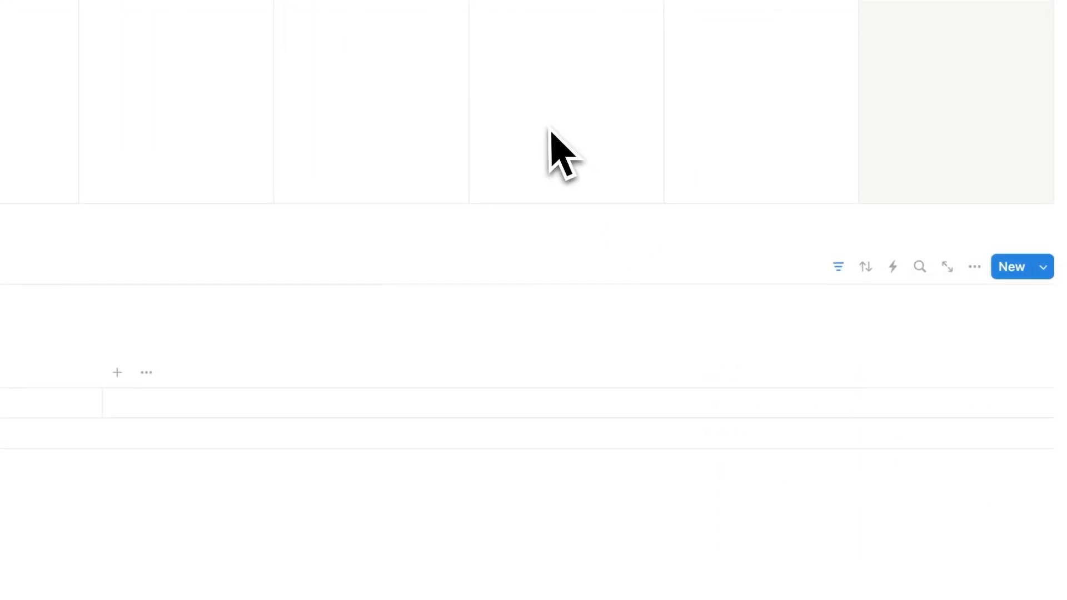
- Change the UnScheduled view's icon to a calendar found by searching for "cal", and switch between the Completed and UnScheduled views
{"action": "left_click", "coordinate": [144, 288]}
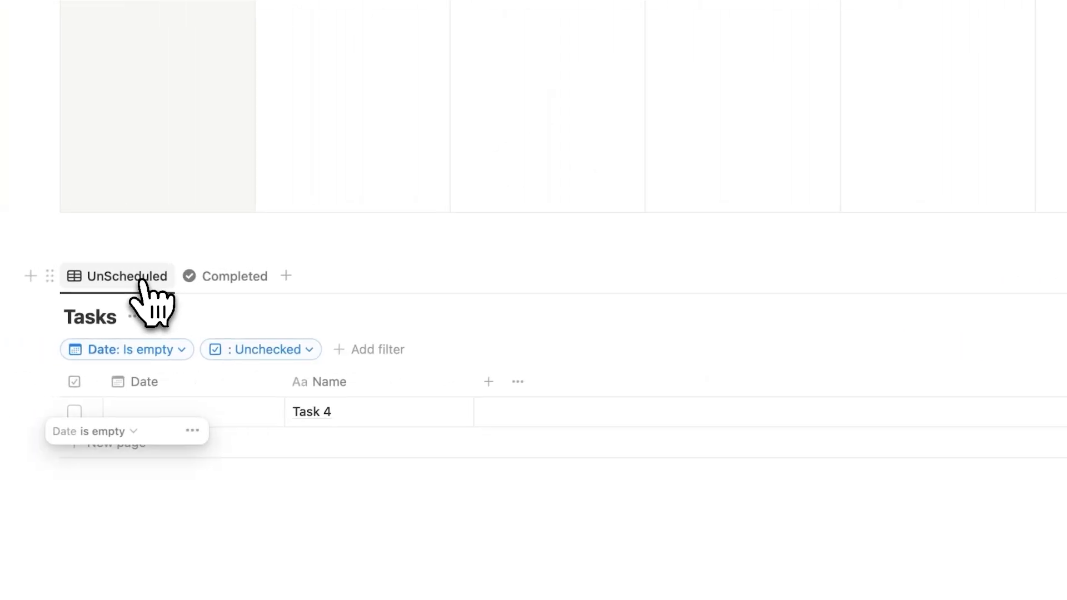
{"action": "left_click", "coordinate": [148, 285]}
{"action": "left_click", "coordinate": [141, 314]}
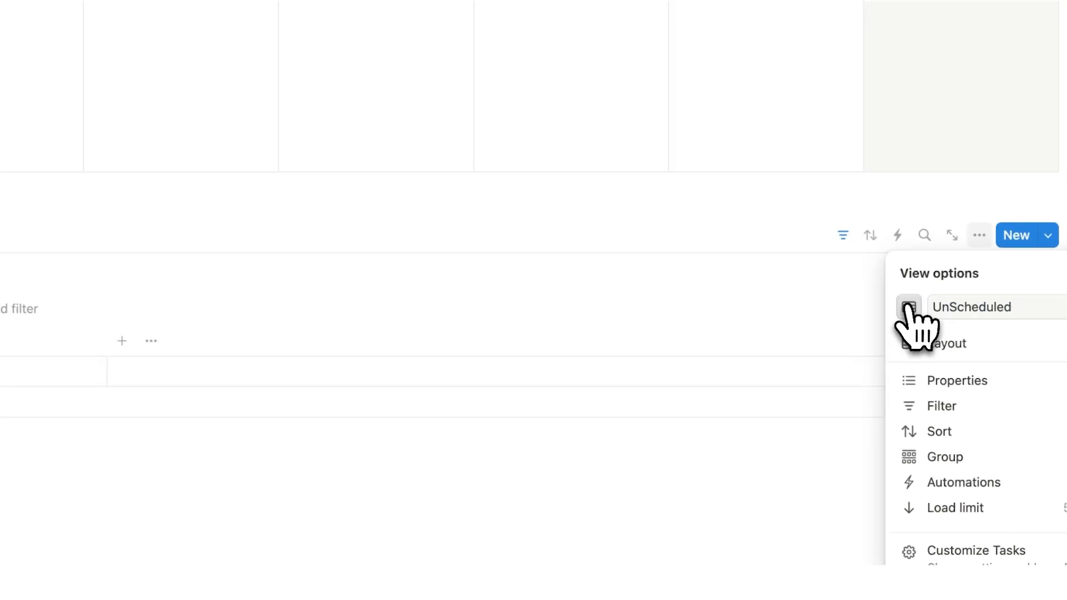
{"action": "left_click", "coordinate": [900, 305]}
{"action": "type", "text": "cal"}
{"action": "left_click", "coordinate": [766, 420]}
{"action": "left_click", "coordinate": [181, 277]}
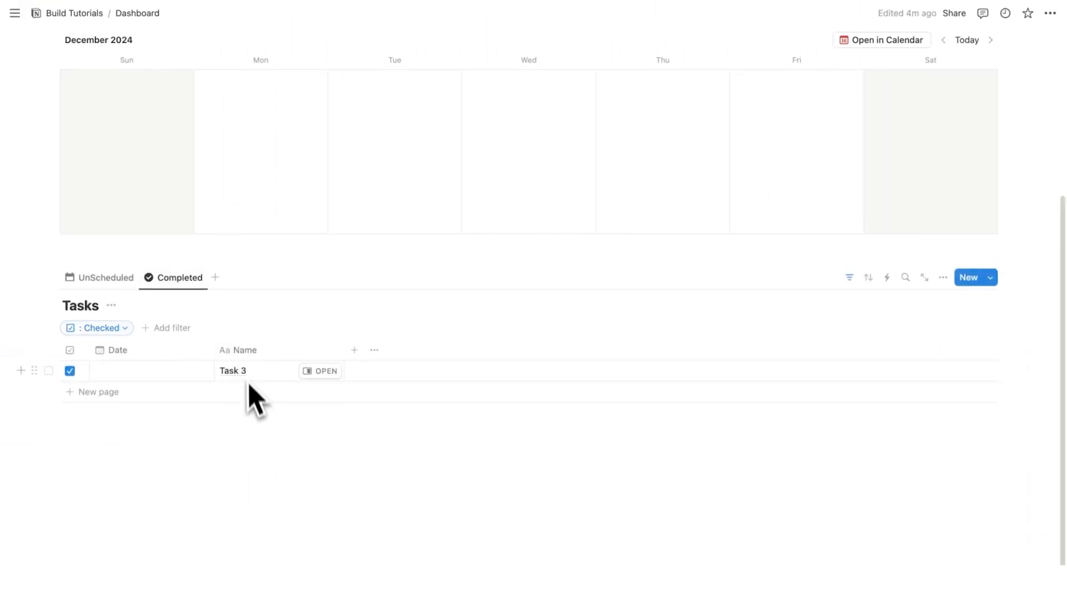
{"action": "left_click", "coordinate": [122, 277]}
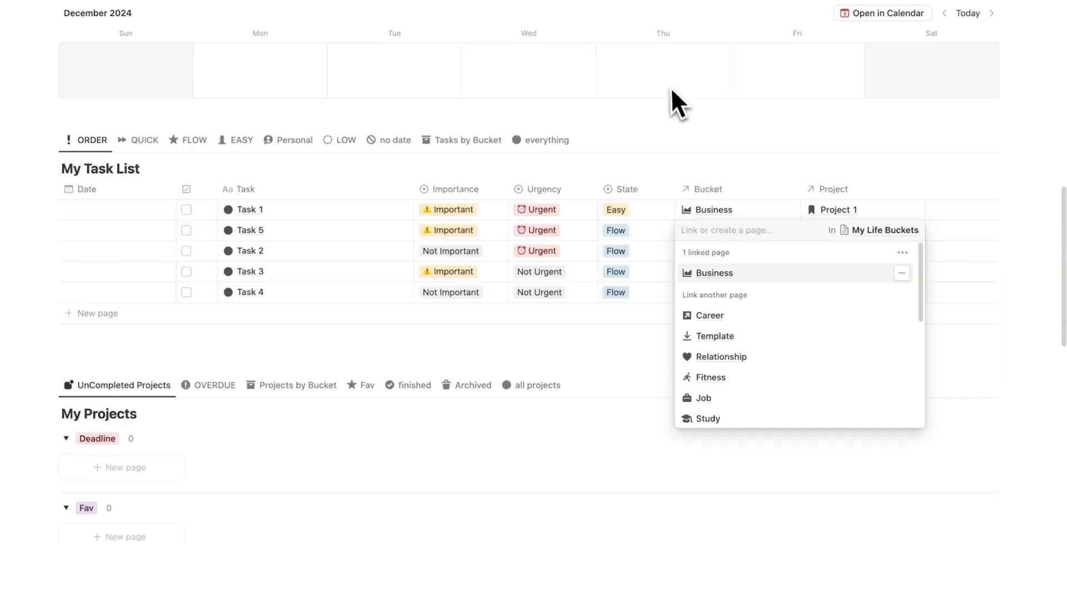
- In My Task List, link Task 5 to a new project named Project 2 and assign Task 4 to the Fitness bucket
{"action": "key", "text": "Escape"}
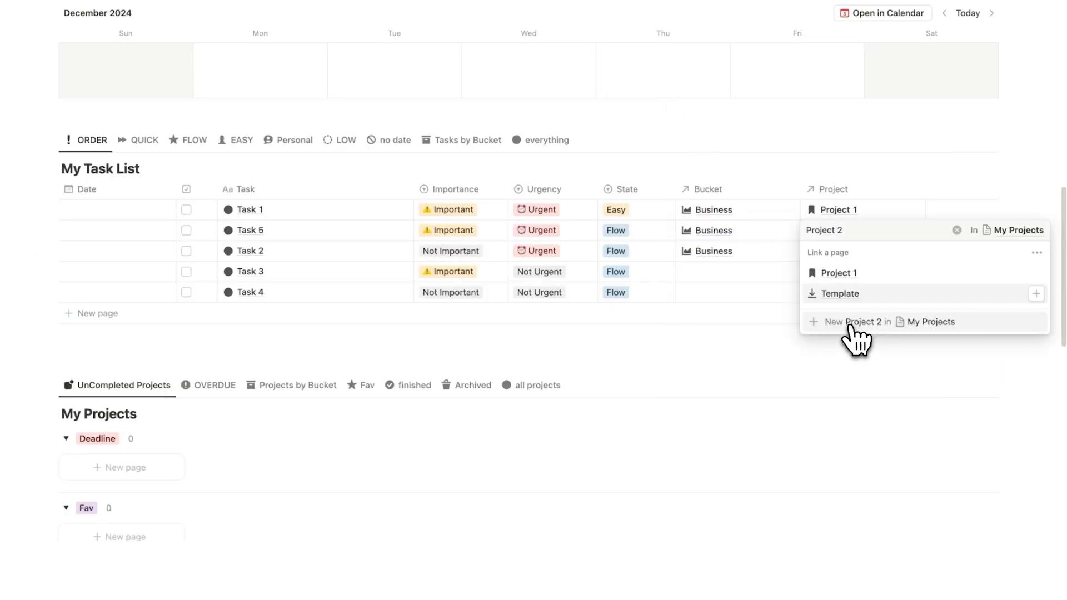
{"action": "left_click", "coordinate": [845, 325]}
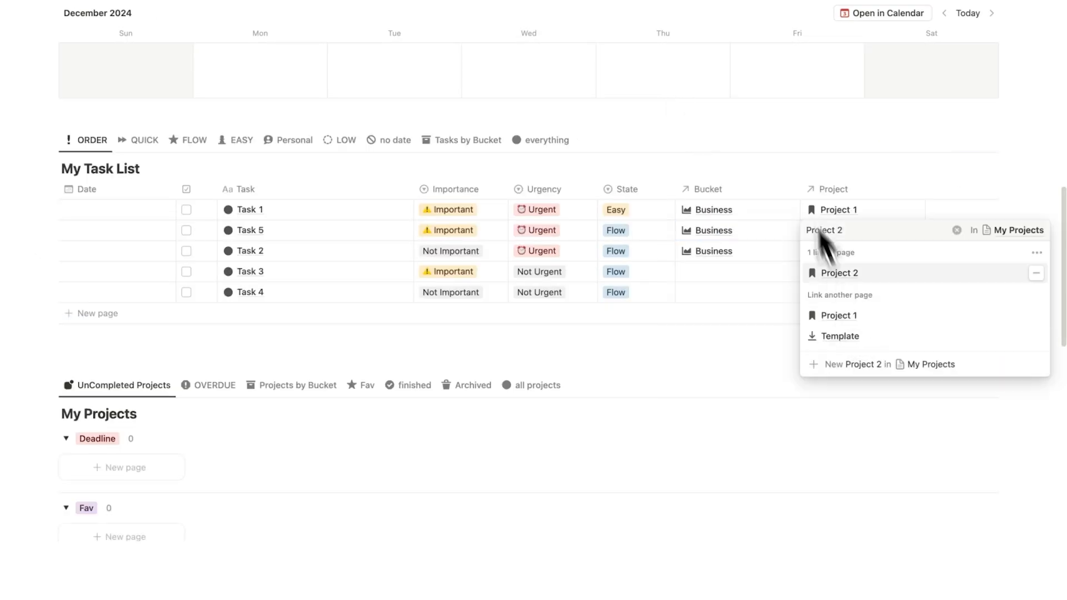
{"action": "key", "text": "Escape"}
{"action": "left_click", "coordinate": [722, 291]}
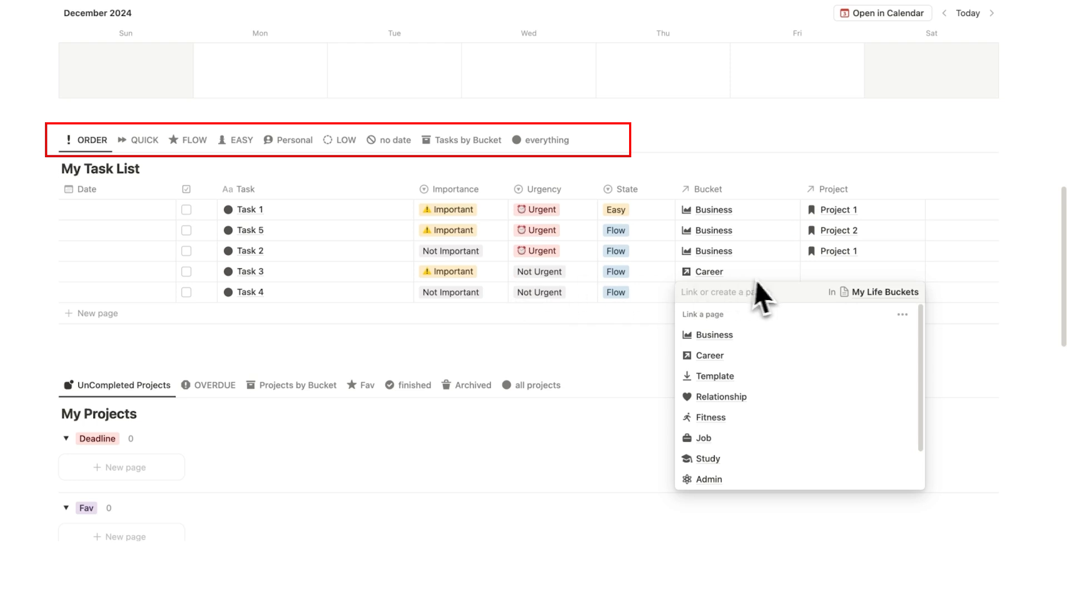
{"action": "left_click", "coordinate": [744, 418]}
{"action": "left_click", "coordinate": [972, 305]}
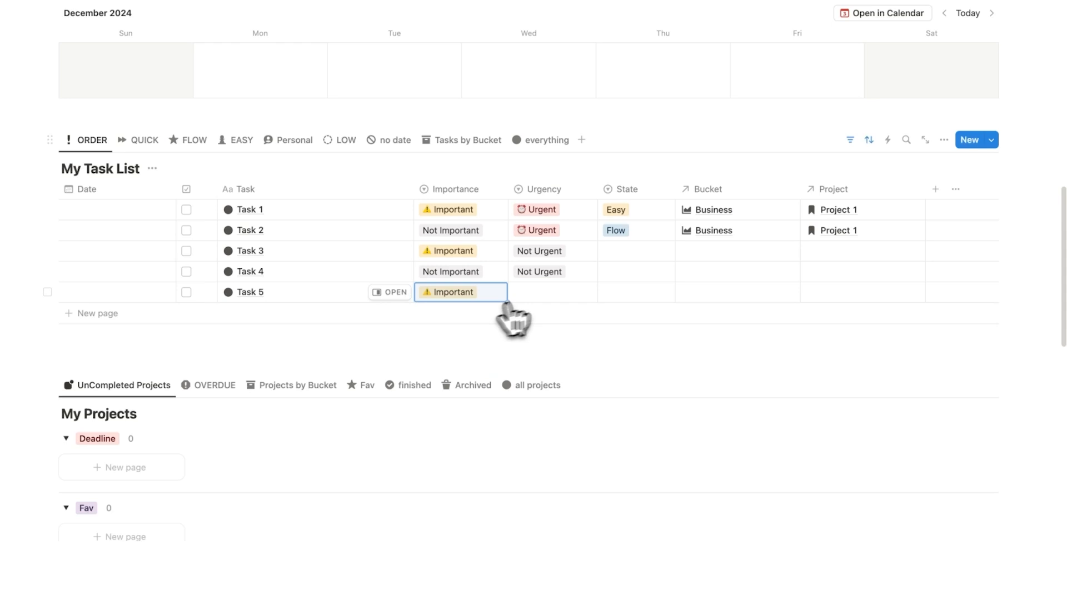
- Set the urgency of Task 5 in My Task List to Urgent
{"action": "left_click", "coordinate": [542, 292]}
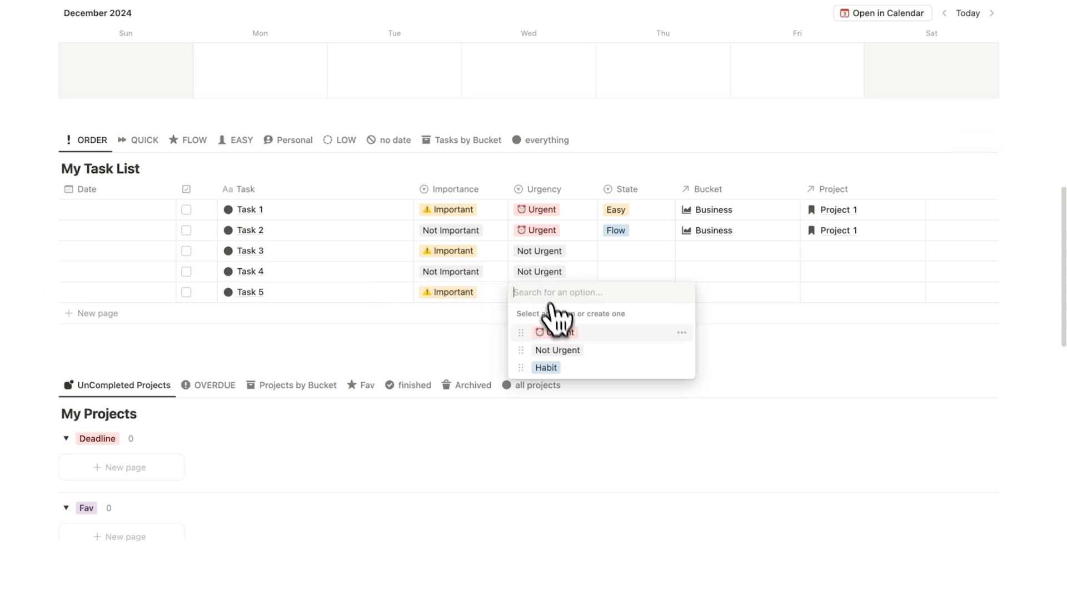
{"action": "left_click", "coordinate": [556, 331]}
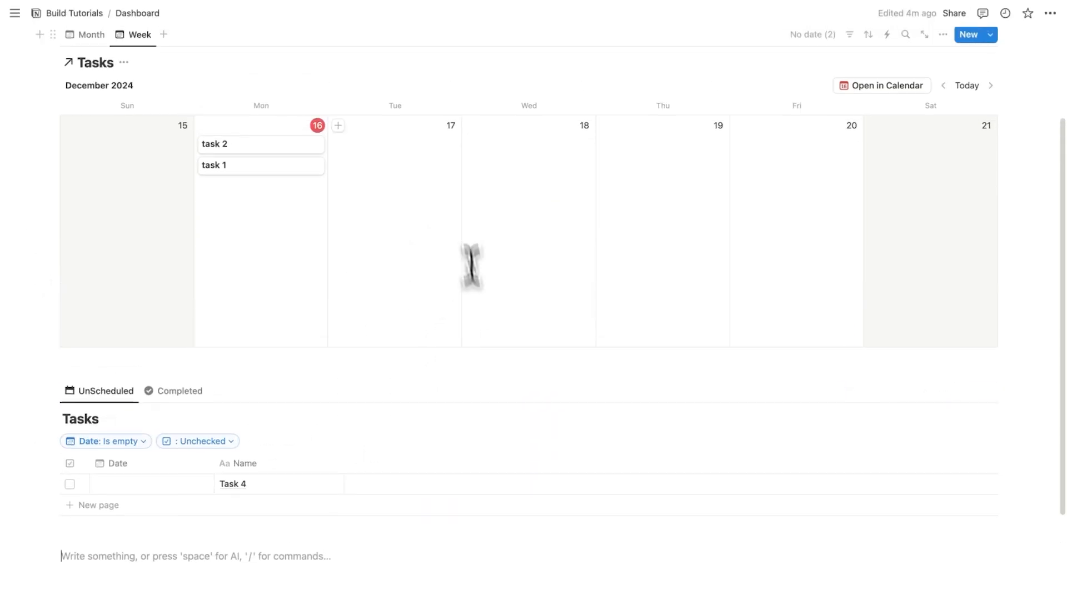
- Inspect the Week calendar's property visibility settings and open task 2 to examine its checkbox property
{"action": "scroll", "coordinate": [389, 261], "scroll_direction": "up", "scroll_amount": 2}
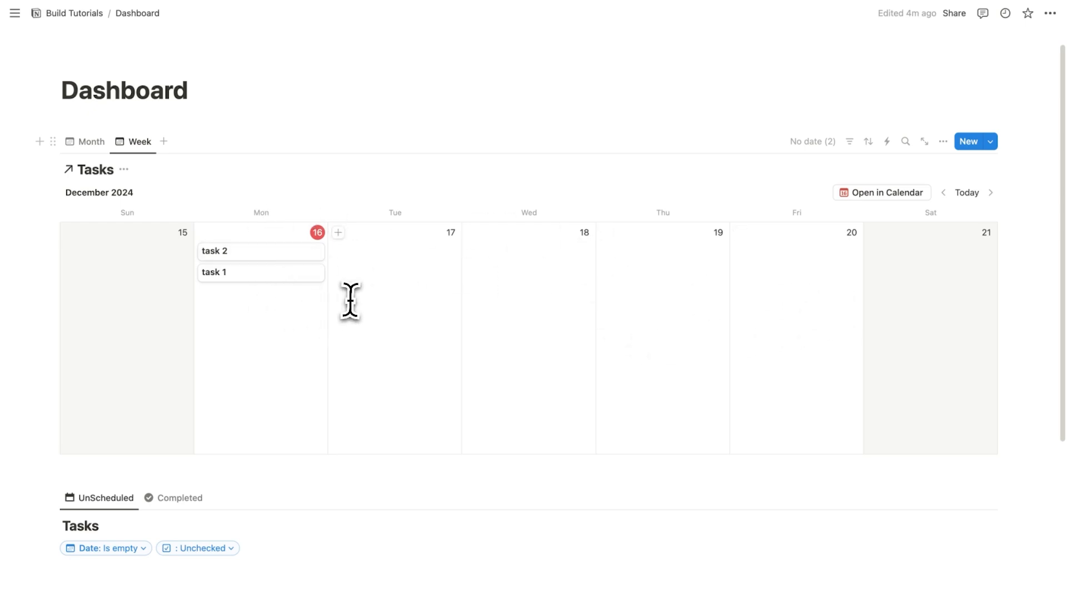
{"action": "left_click", "coordinate": [943, 141]}
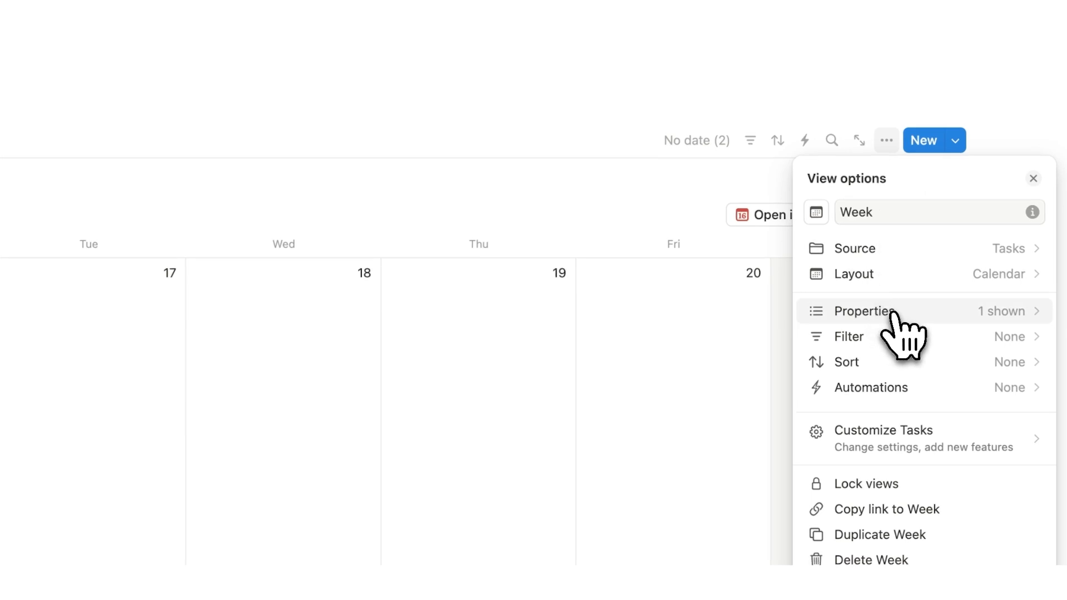
{"action": "left_click", "coordinate": [893, 312]}
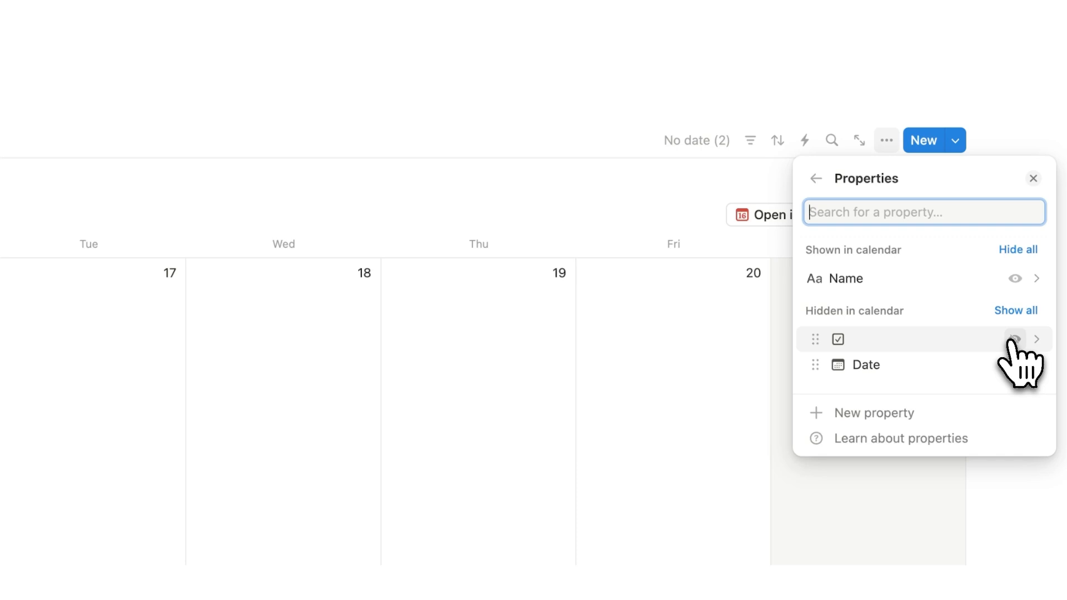
{"action": "left_click", "coordinate": [232, 293]}
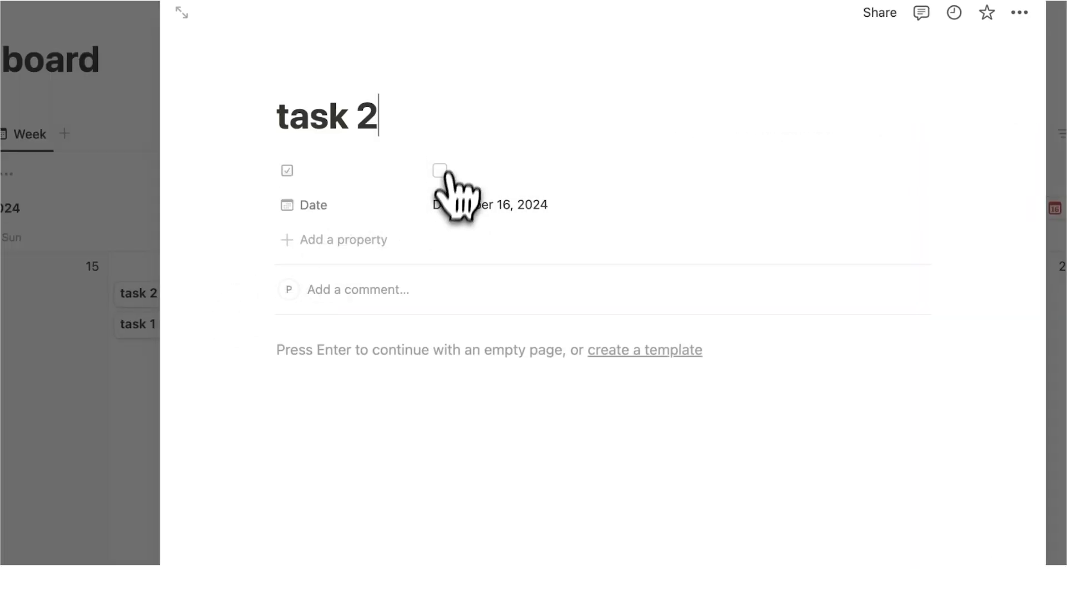
{"action": "left_click", "coordinate": [784, 356]}
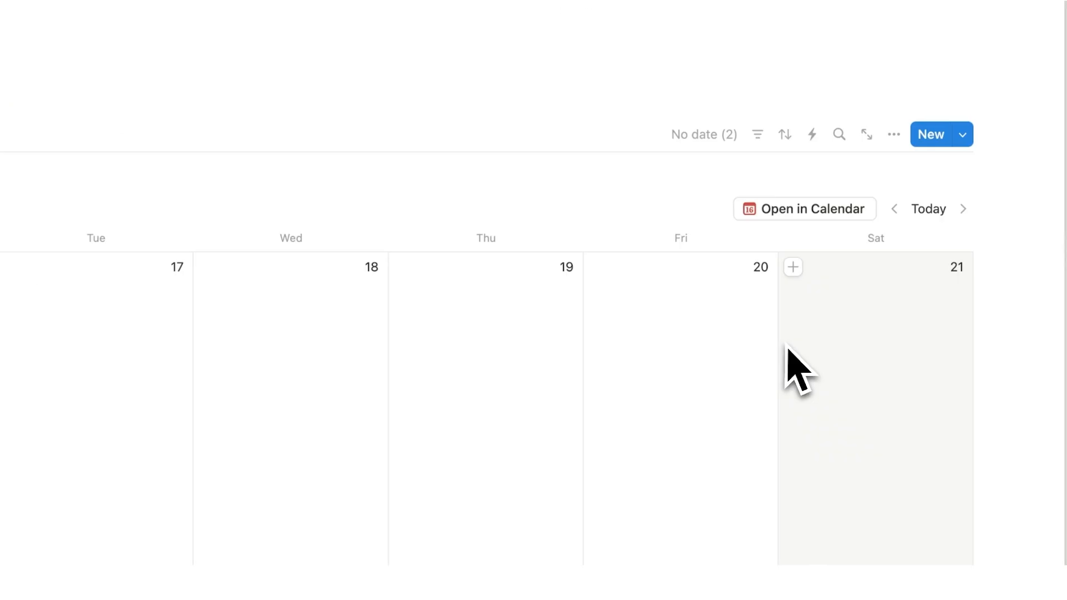
- Show the checkbox property on the Week calendar's cards and clear the checkbox of task 2
{"action": "left_click", "coordinate": [885, 145]}
{"action": "left_click", "coordinate": [920, 305]}
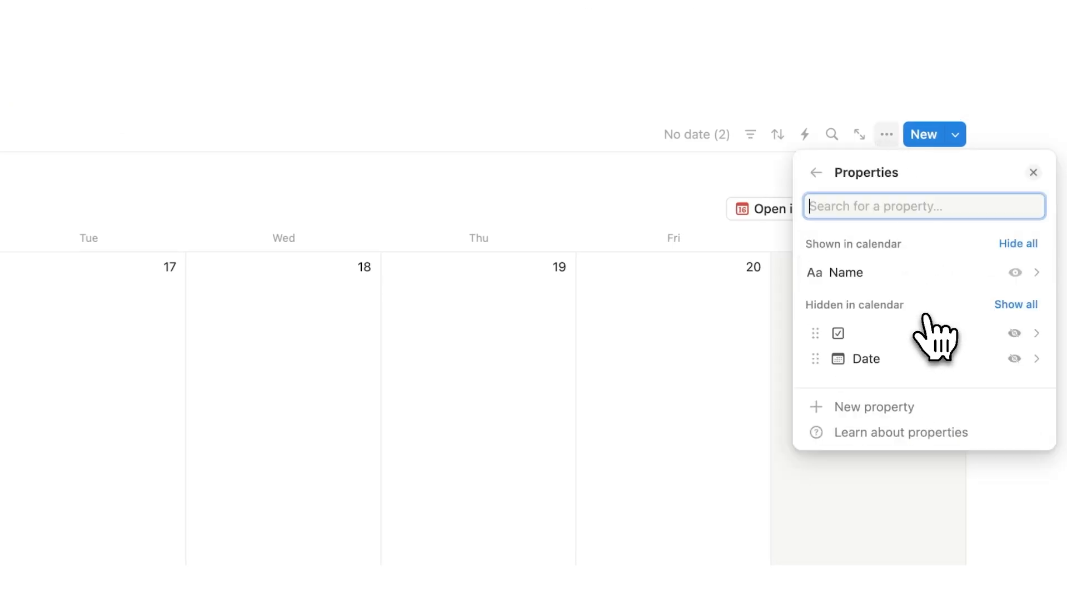
{"action": "left_click", "coordinate": [1014, 297]}
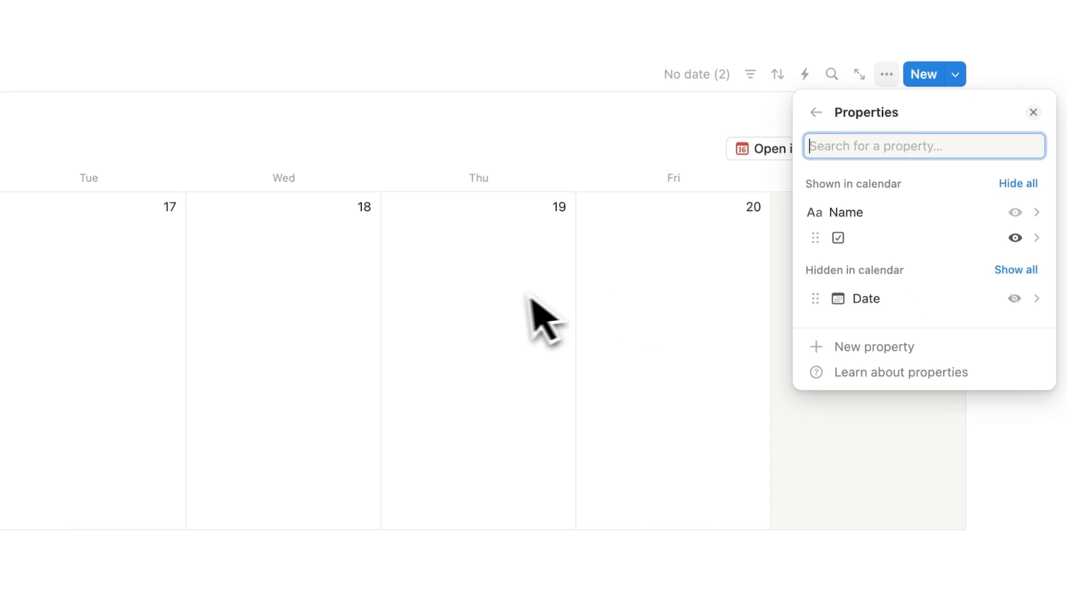
{"action": "left_click", "coordinate": [510, 300]}
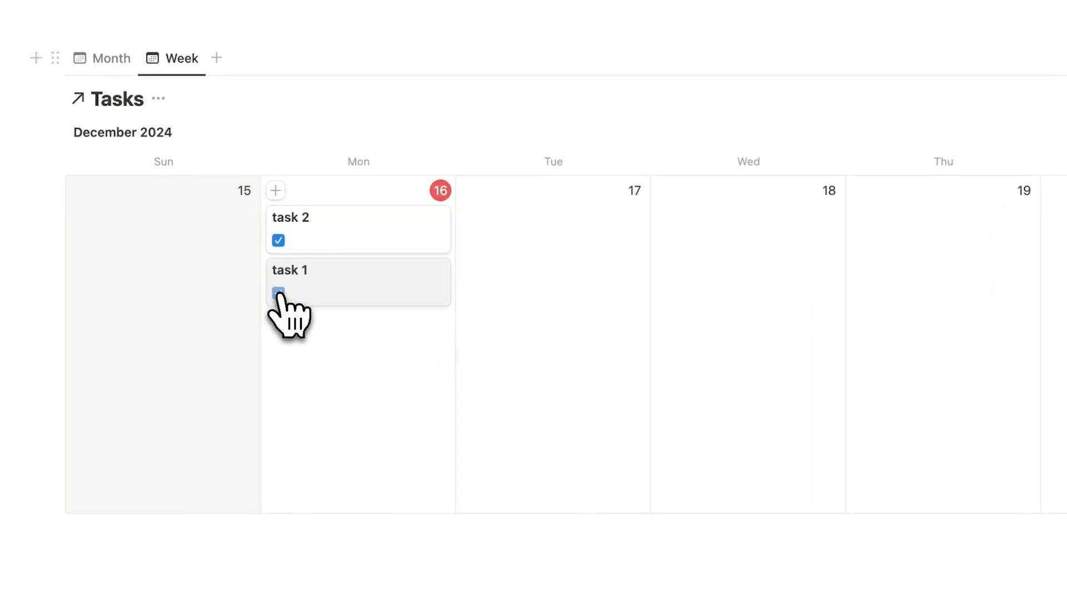
{"action": "left_click", "coordinate": [279, 240]}
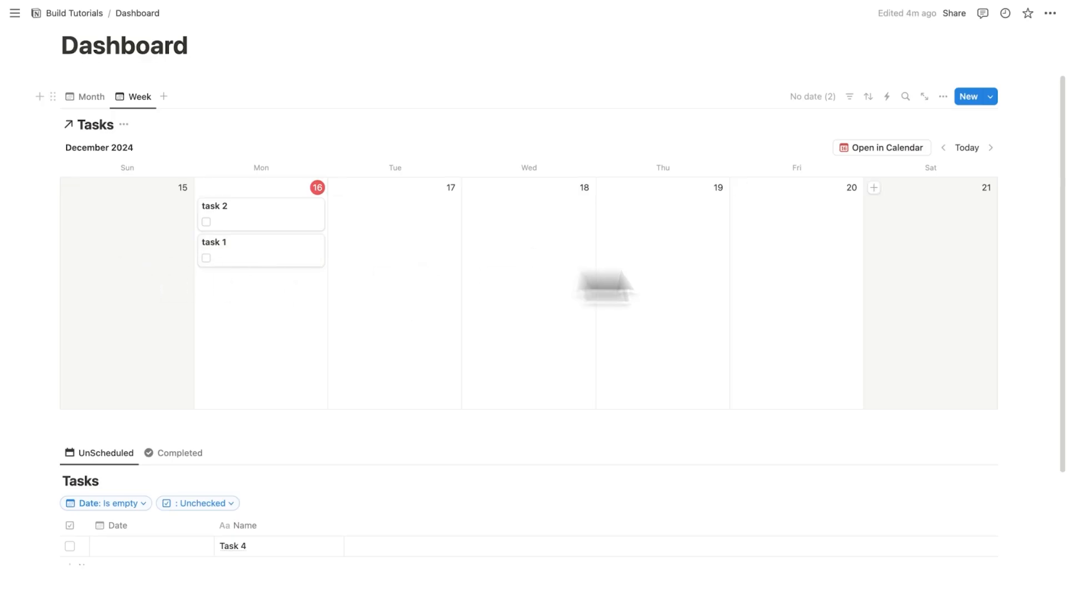
- Compare the task cards in the Month calendar with those in the Week calendar
{"action": "left_click", "coordinate": [86, 97]}
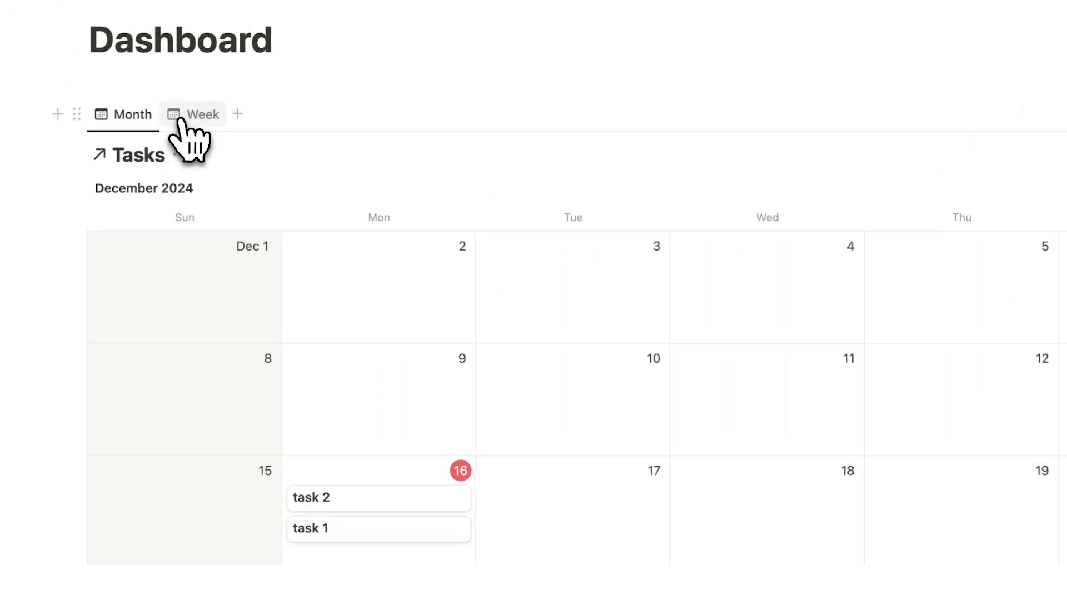
{"action": "scroll", "coordinate": [305, 190], "scroll_direction": "down", "scroll_amount": 7}
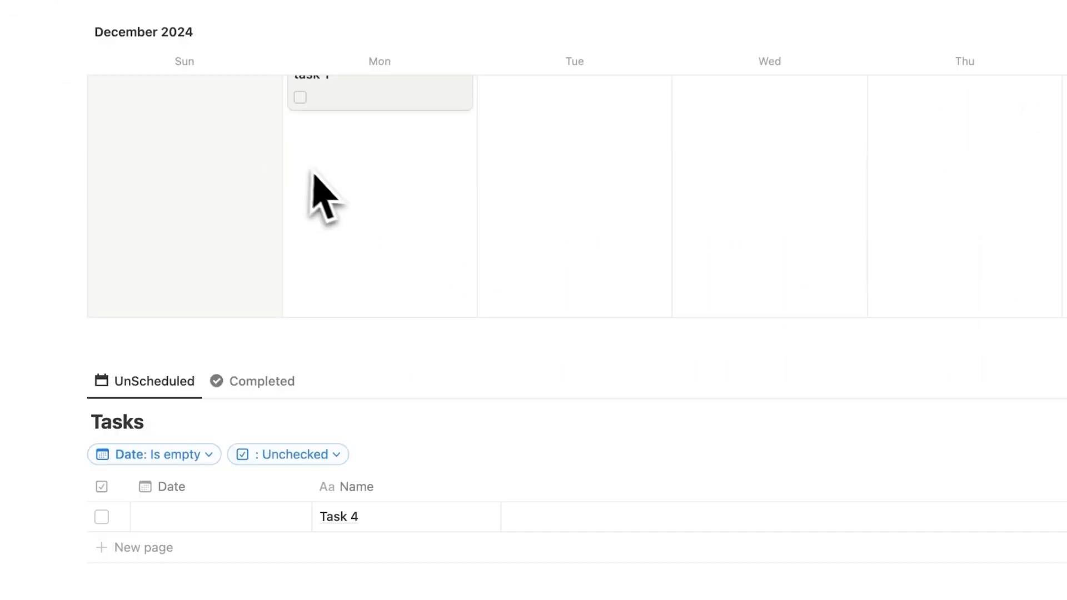
- Insert a new gallery database below the UnScheduled task table and title it Projects
{"action": "left_click", "coordinate": [333, 445]}
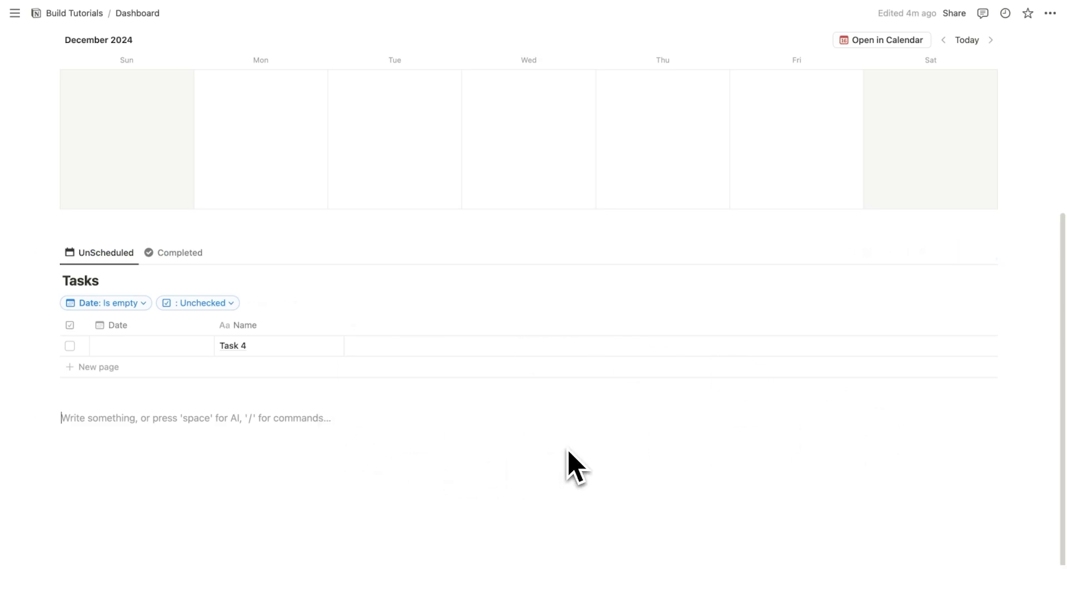
{"action": "type", "text": "/gallery"}
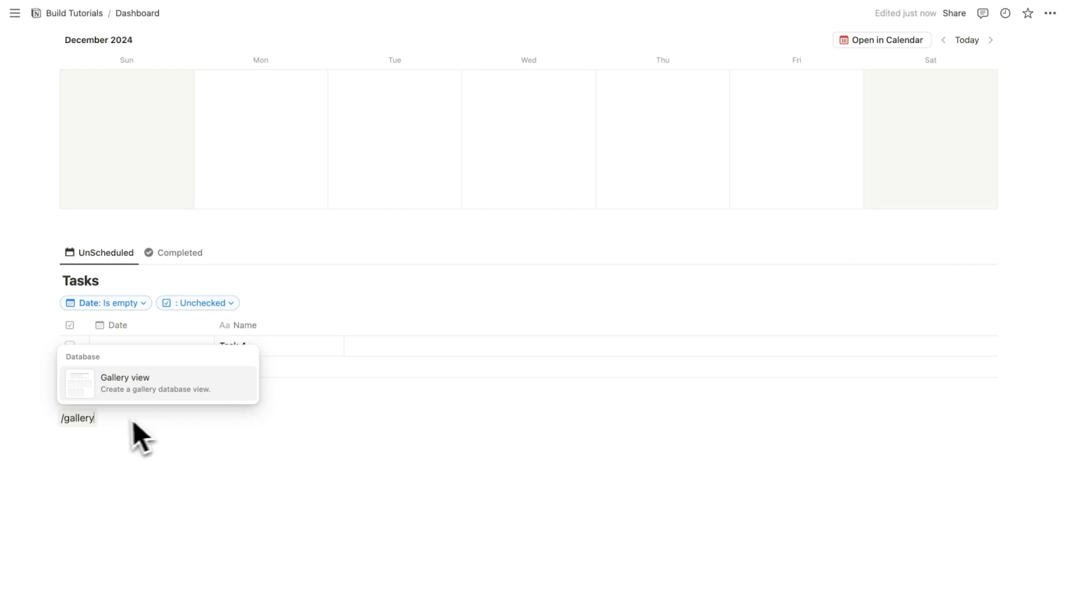
{"action": "left_click", "coordinate": [139, 389]}
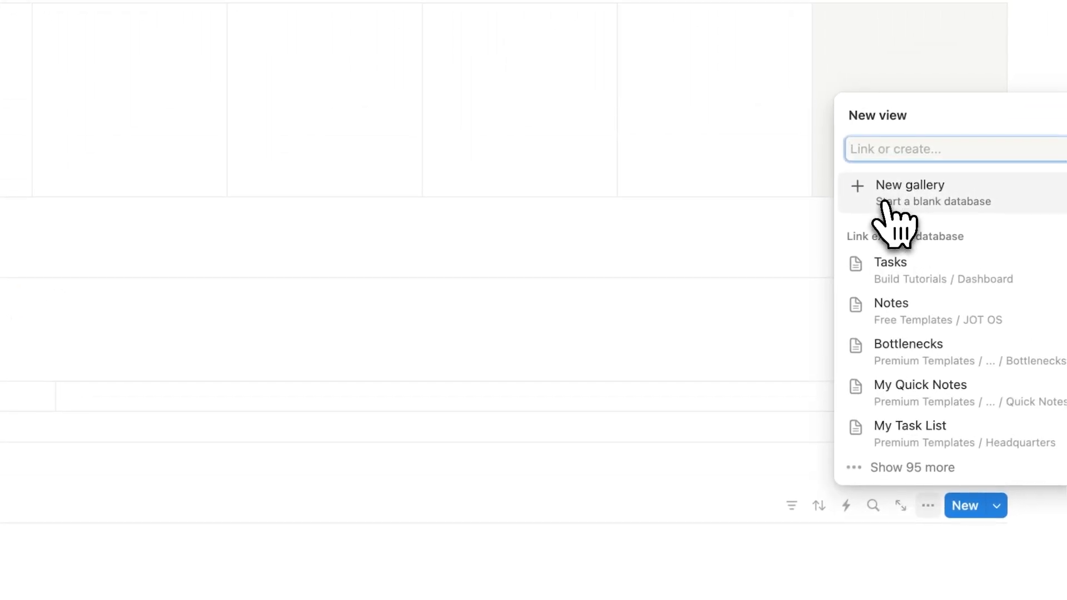
{"action": "left_click", "coordinate": [901, 192]}
{"action": "scroll", "coordinate": [578, 247], "scroll_direction": "down", "scroll_amount": 2}
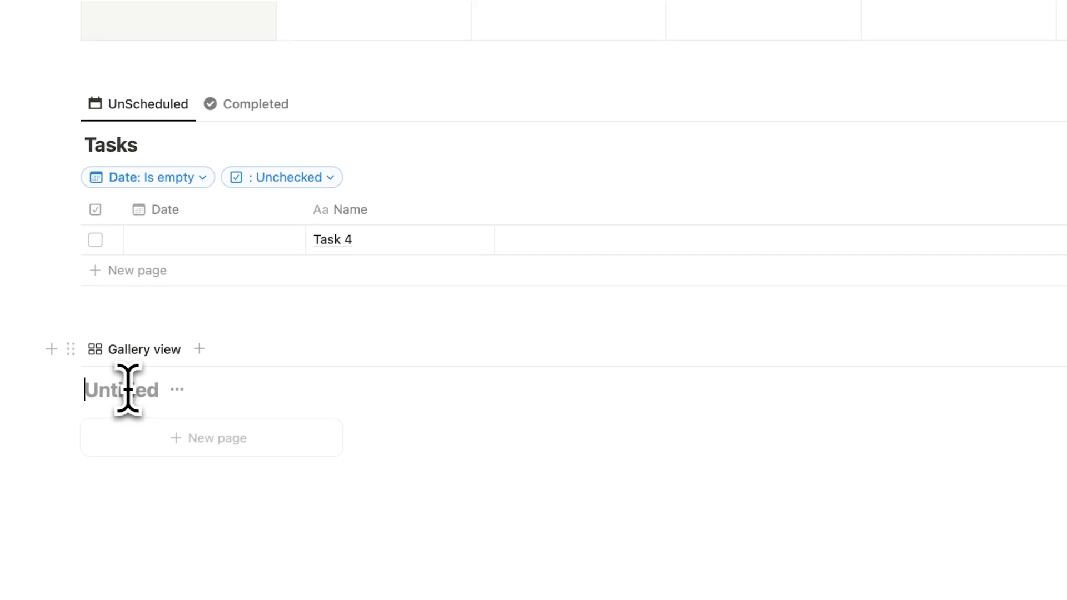
{"action": "left_click", "coordinate": [145, 389]}
{"action": "type", "text": "Projec"}
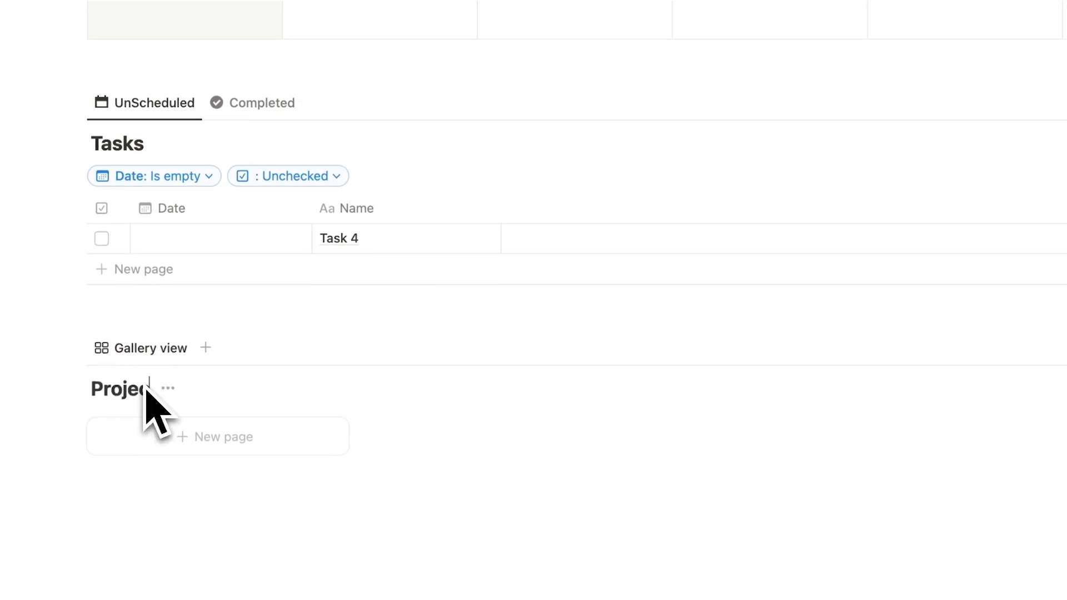
{"action": "type", "text": "ts"}
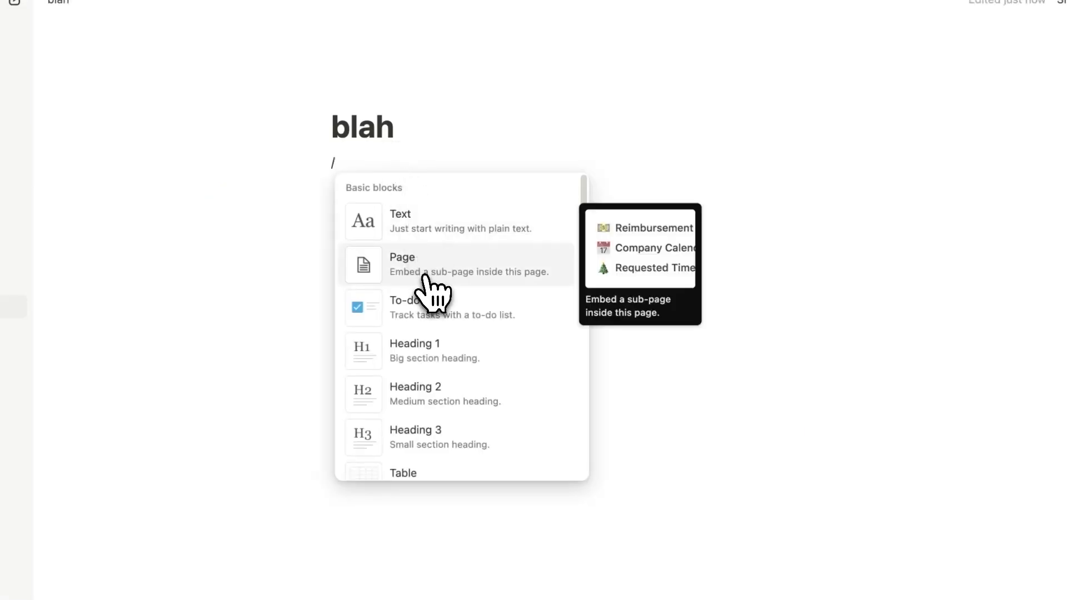
- Embed a sub-page named "blah blah" in the blah page and return to the parent page
{"action": "left_click", "coordinate": [425, 278]}
{"action": "type", "text": "blah blah"}
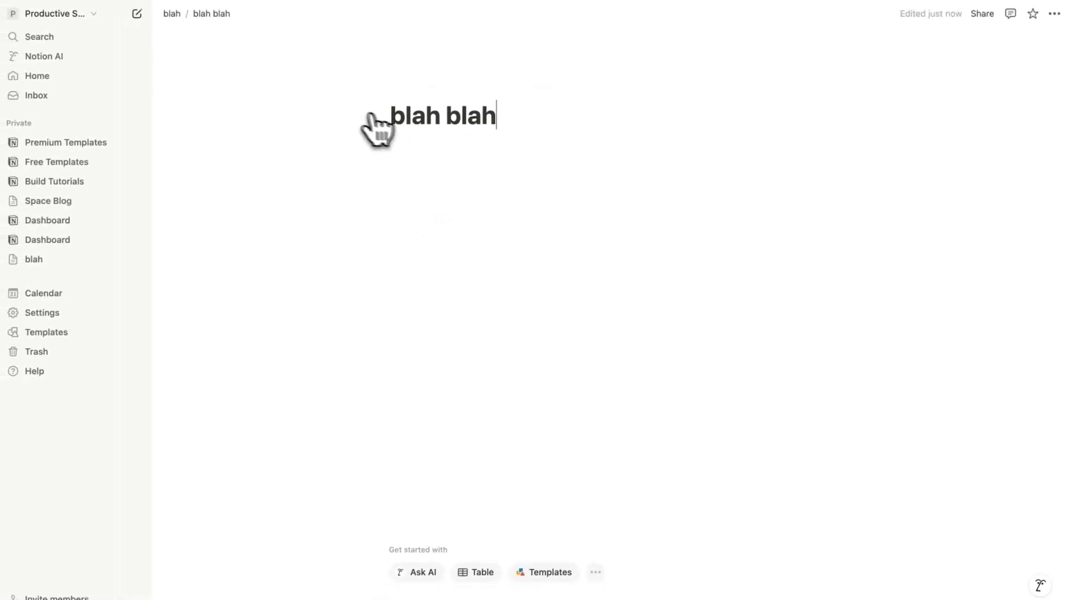
{"action": "left_click", "coordinate": [172, 14]}
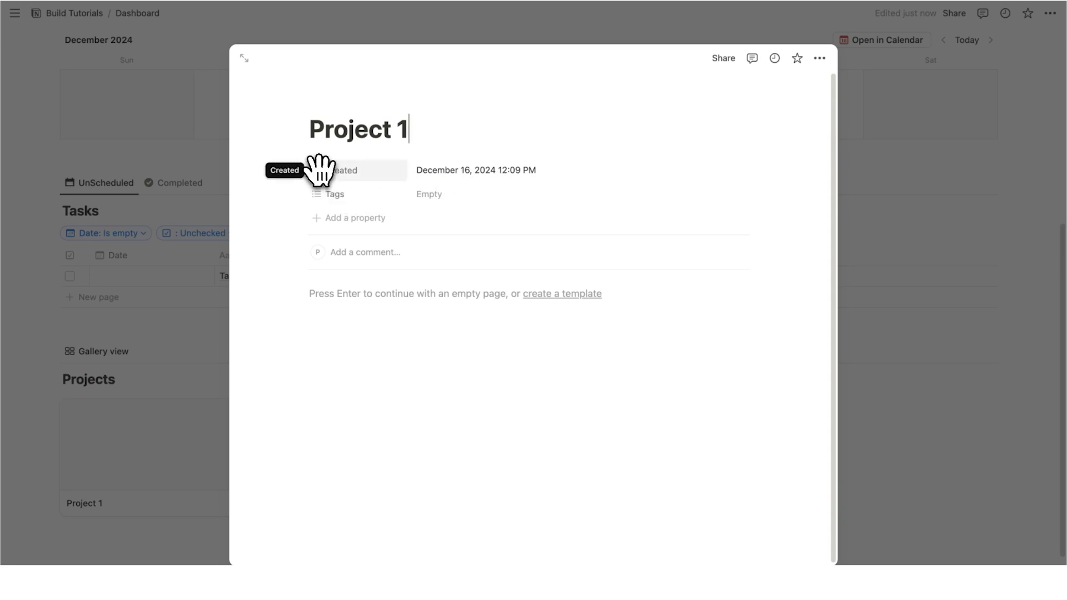
- Delete the Created property from the Projects database through the Project 1 page
{"action": "left_click", "coordinate": [320, 170]}
{"action": "left_click", "coordinate": [361, 277]}
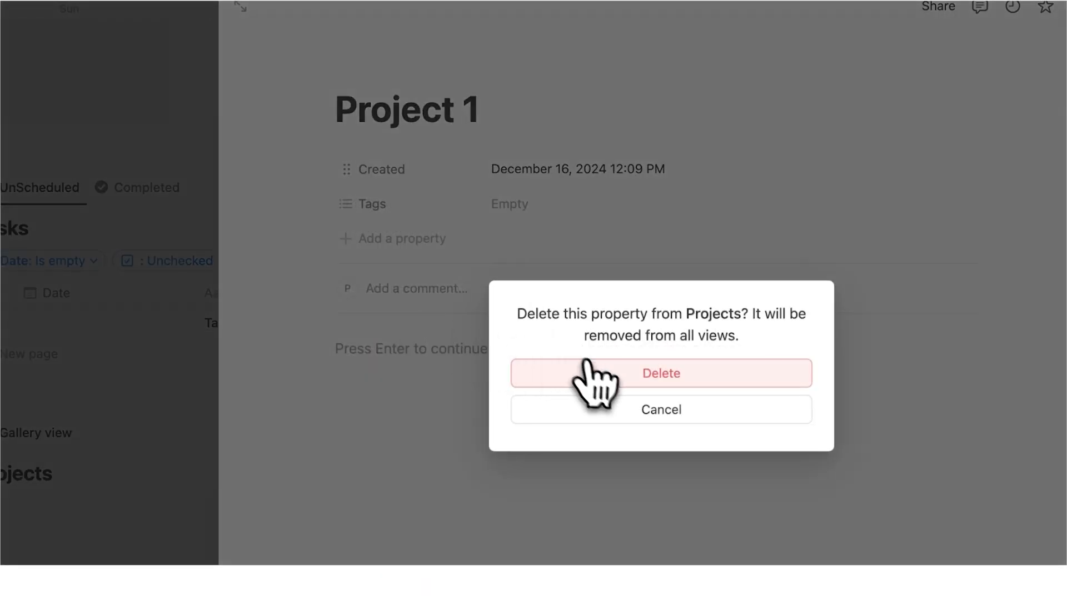
{"action": "left_click", "coordinate": [584, 372]}
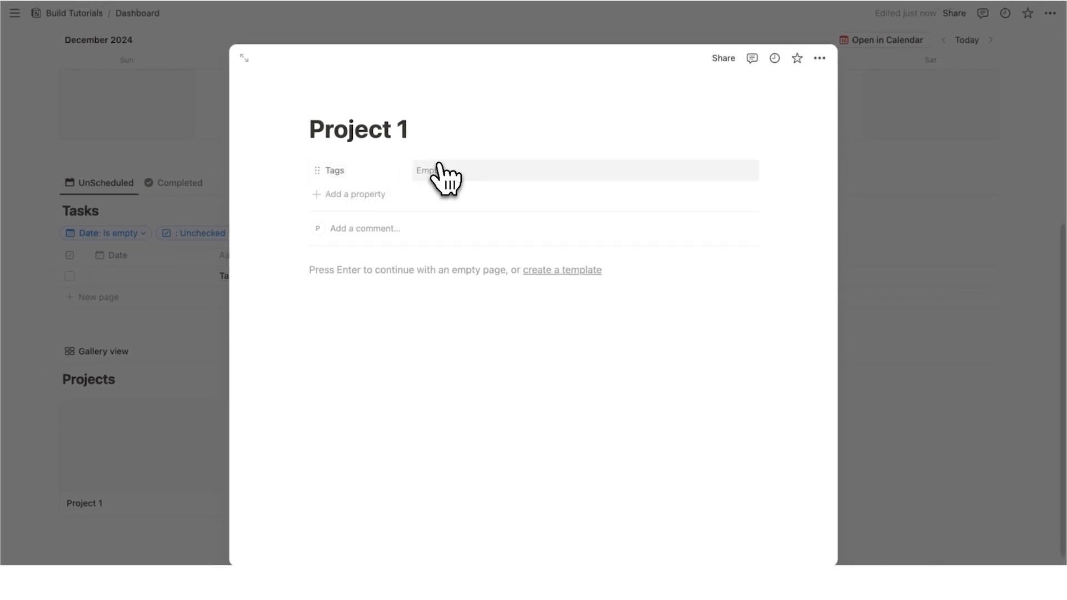
- Create the tag options Work and Personal in the Tags property of Project 1
{"action": "left_click", "coordinate": [439, 172]}
{"action": "type", "text": "Work"}
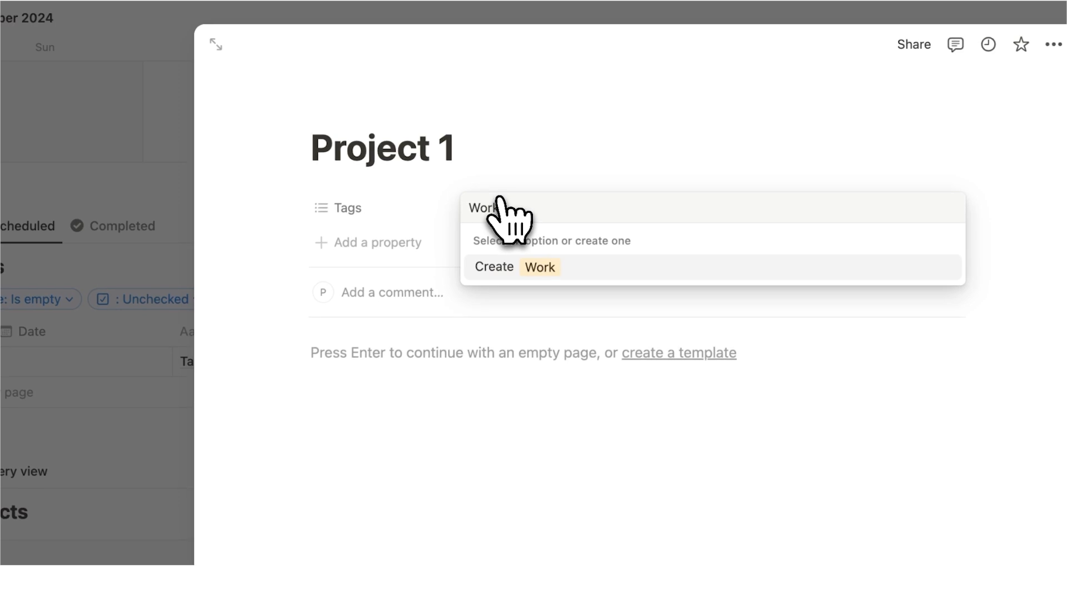
{"action": "left_click", "coordinate": [540, 268]}
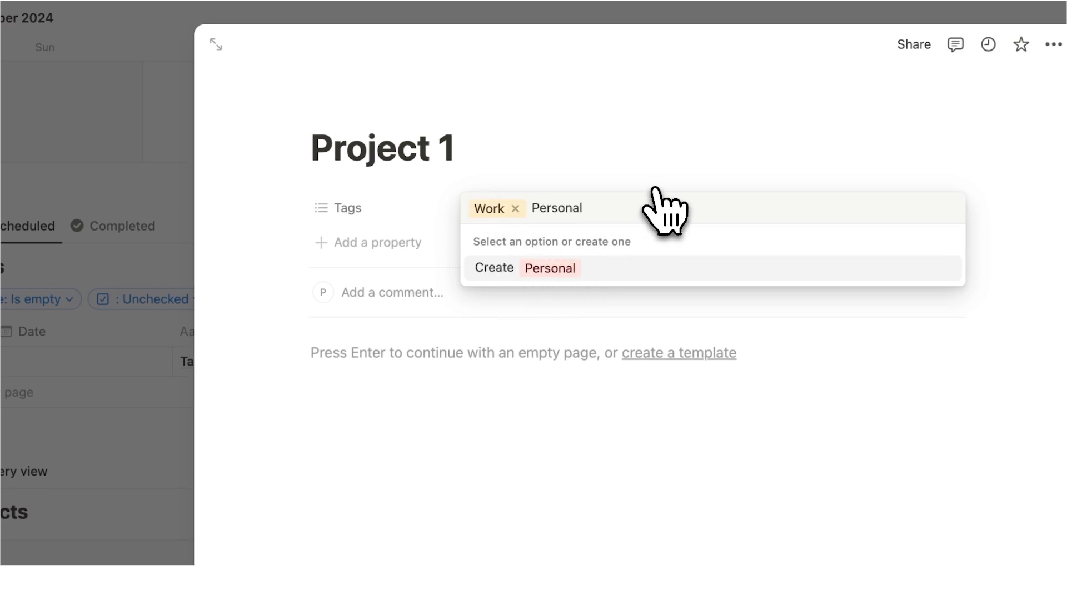
{"action": "left_click", "coordinate": [634, 270]}
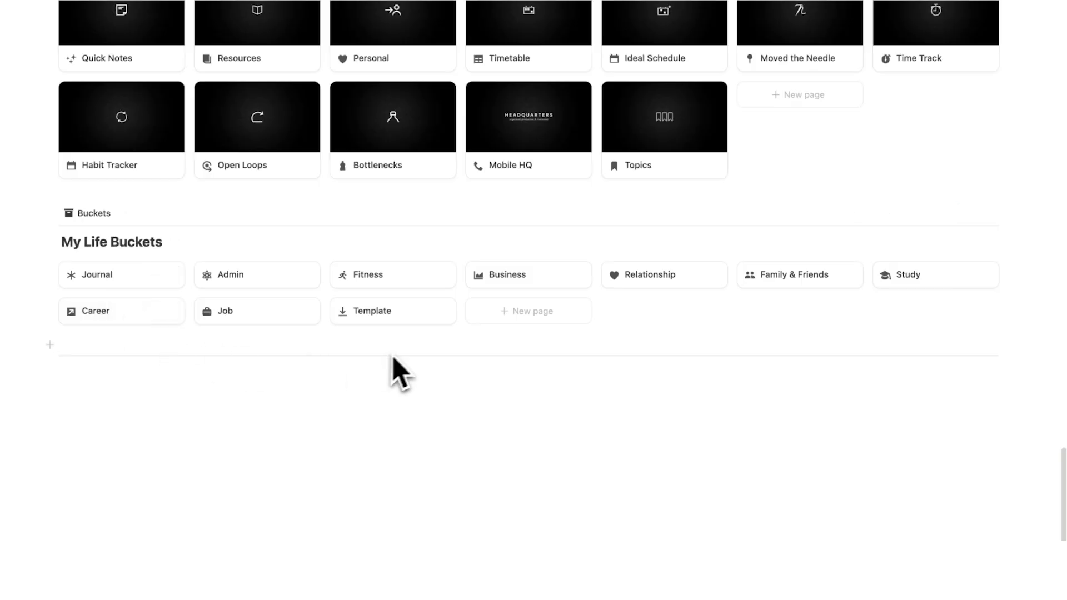
{"action": "left_click", "coordinate": [542, 282]}
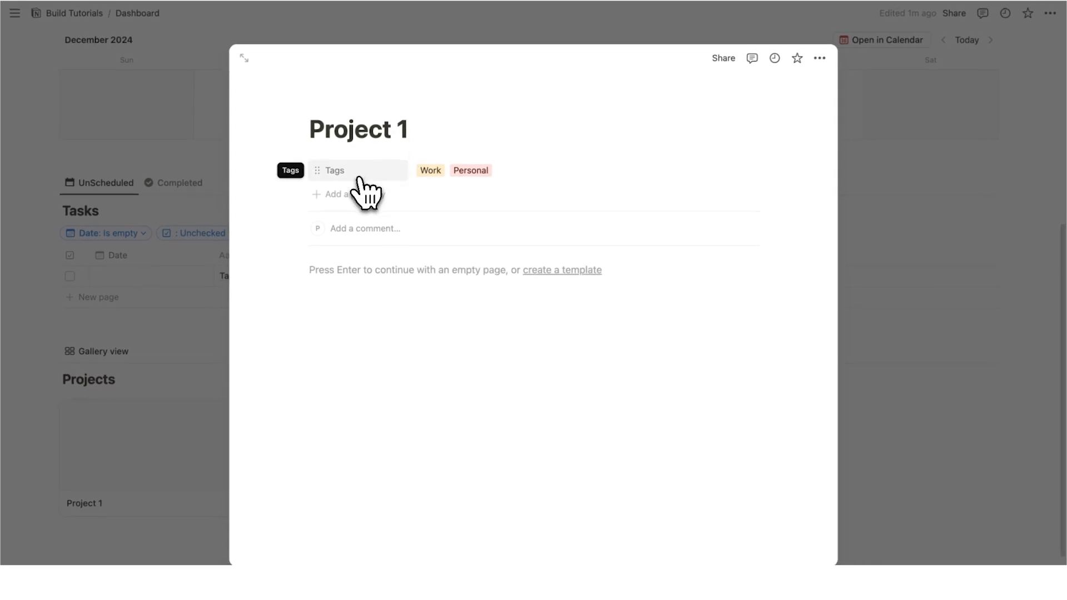
- Change the Tags property of the Projects database to the Select type and close the Project 1 page
{"action": "left_click", "coordinate": [359, 177]}
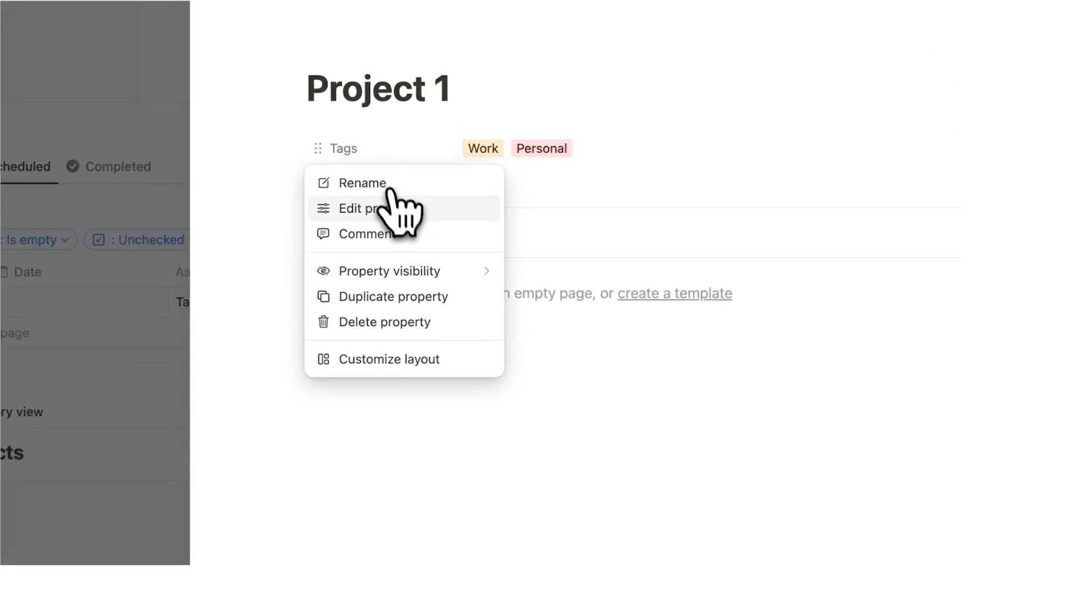
{"action": "left_click", "coordinate": [396, 212]}
{"action": "left_click", "coordinate": [398, 224]}
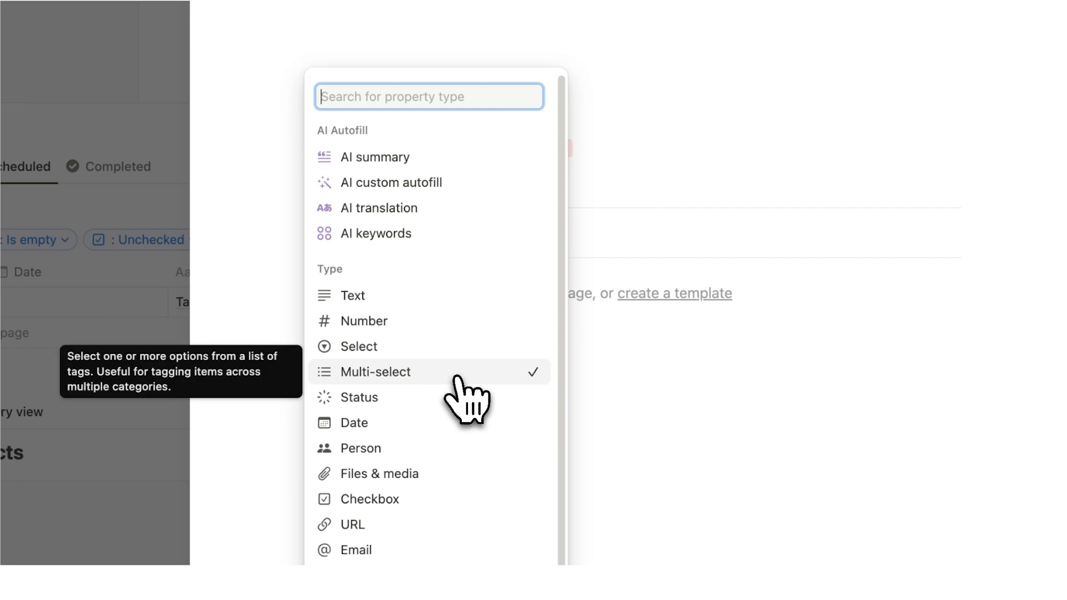
{"action": "left_click", "coordinate": [440, 349]}
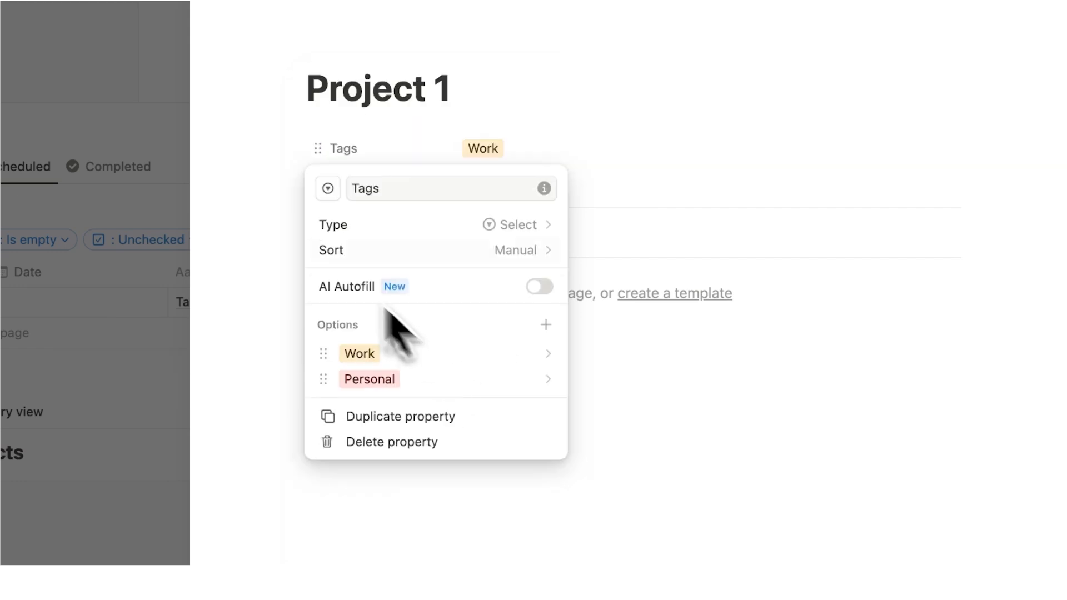
{"action": "left_click", "coordinate": [218, 198]}
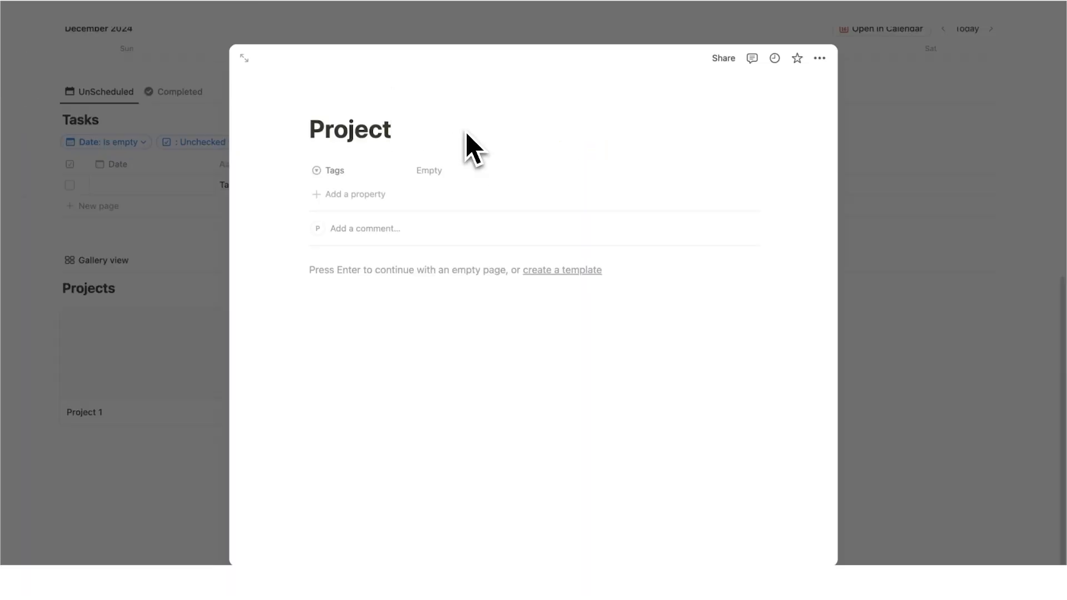
- Name the new project page Project 3, tag it Personal, and return to the dashboard
{"action": "type", "text": "3"}
{"action": "left_click", "coordinate": [427, 170]}
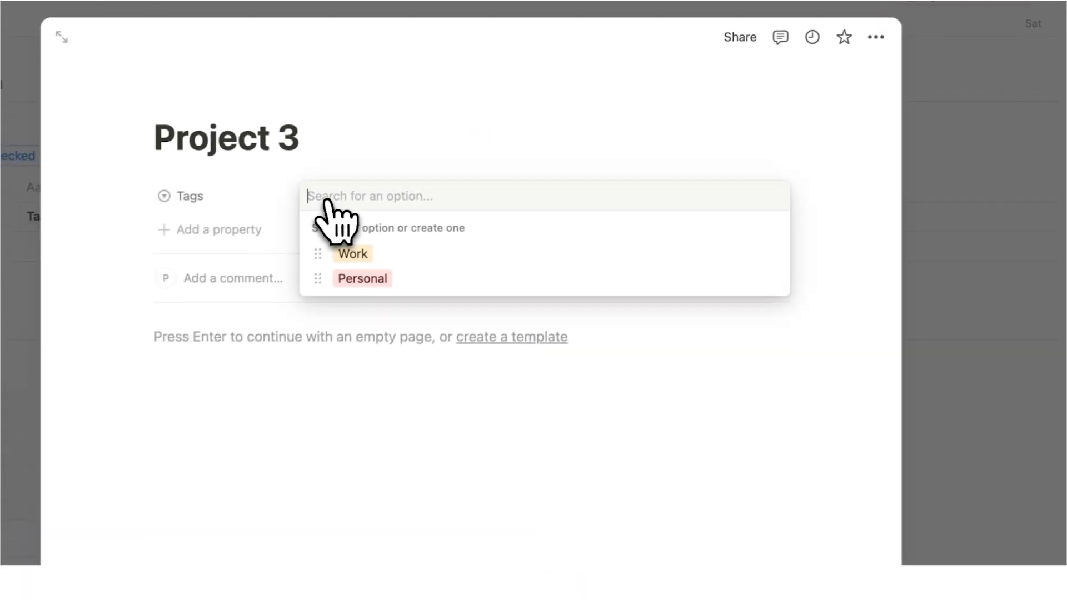
{"action": "left_click", "coordinate": [462, 230]}
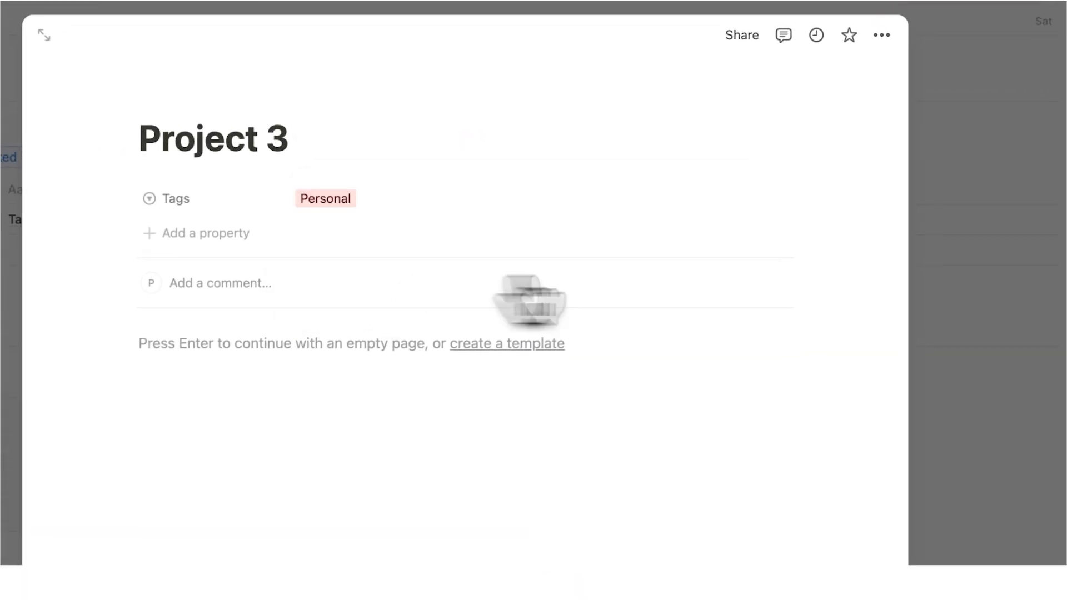
{"action": "left_click", "coordinate": [981, 264]}
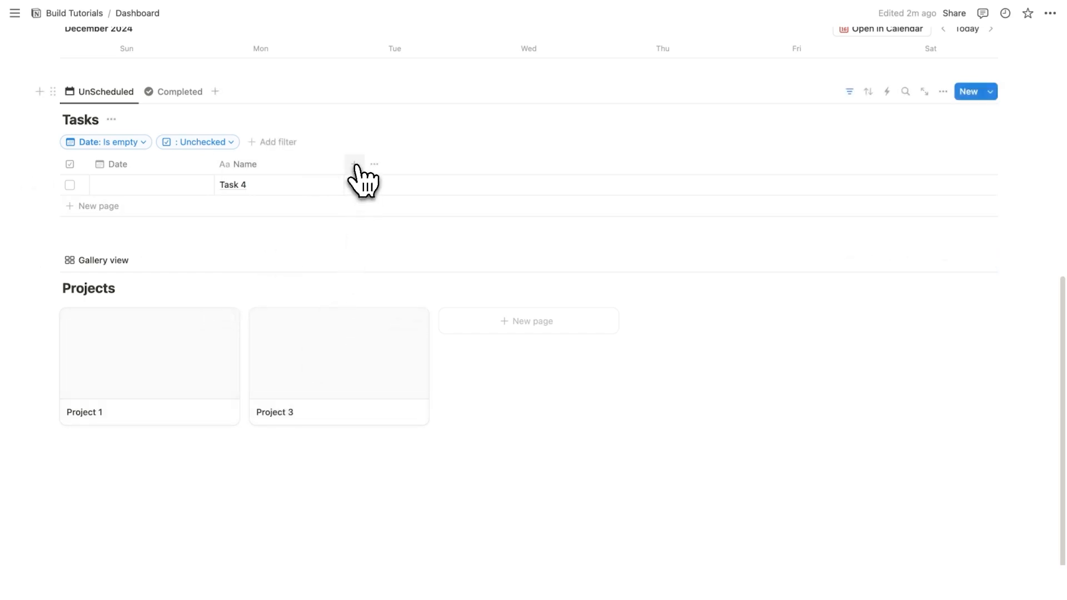
- Add a relation property to the Tasks table linking to this dashboard's Projects database, shown on Projects as well
{"action": "left_click", "coordinate": [355, 165]}
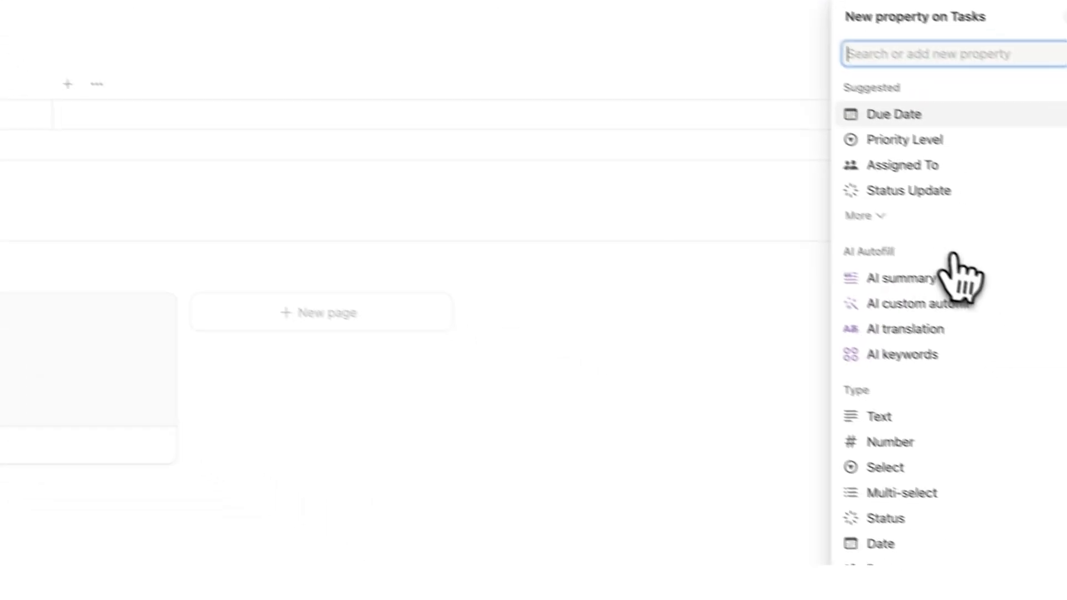
{"action": "scroll", "coordinate": [961, 277], "scroll_direction": "down", "scroll_amount": 5}
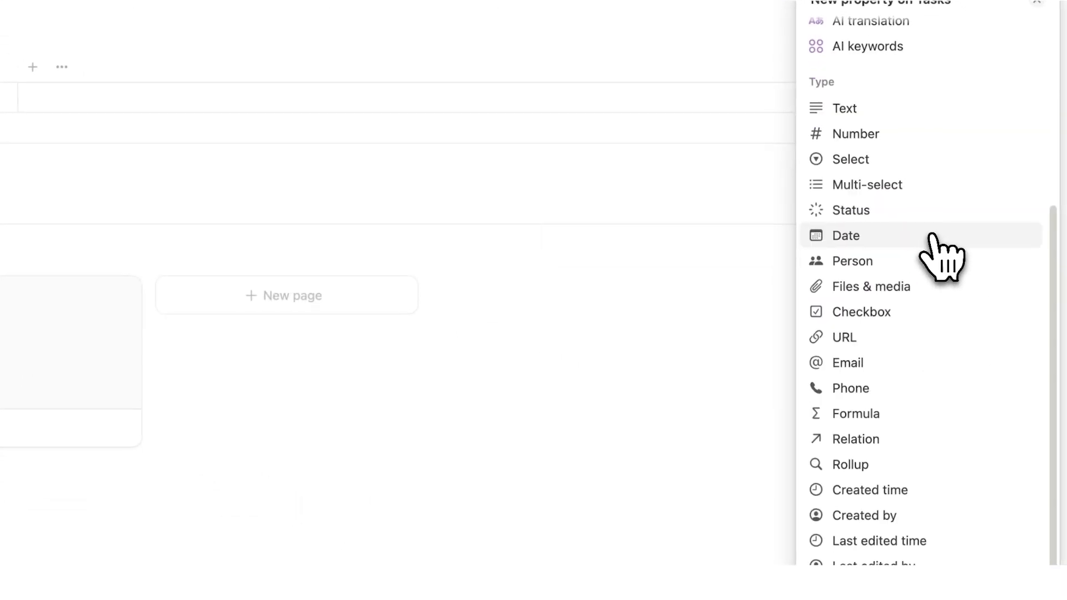
{"action": "left_click", "coordinate": [879, 440]}
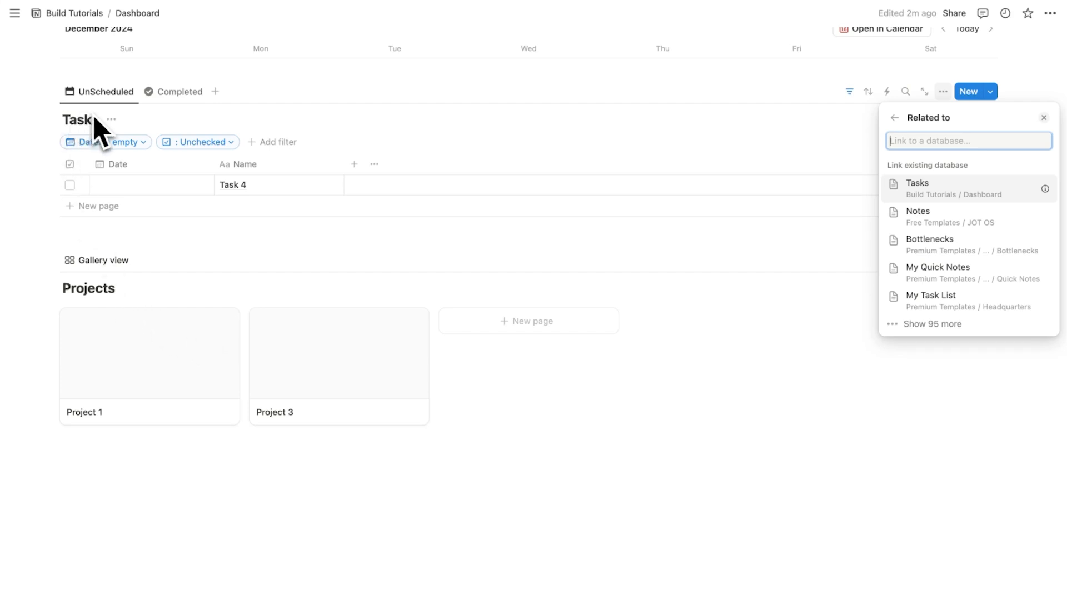
{"action": "type", "text": "Projects"}
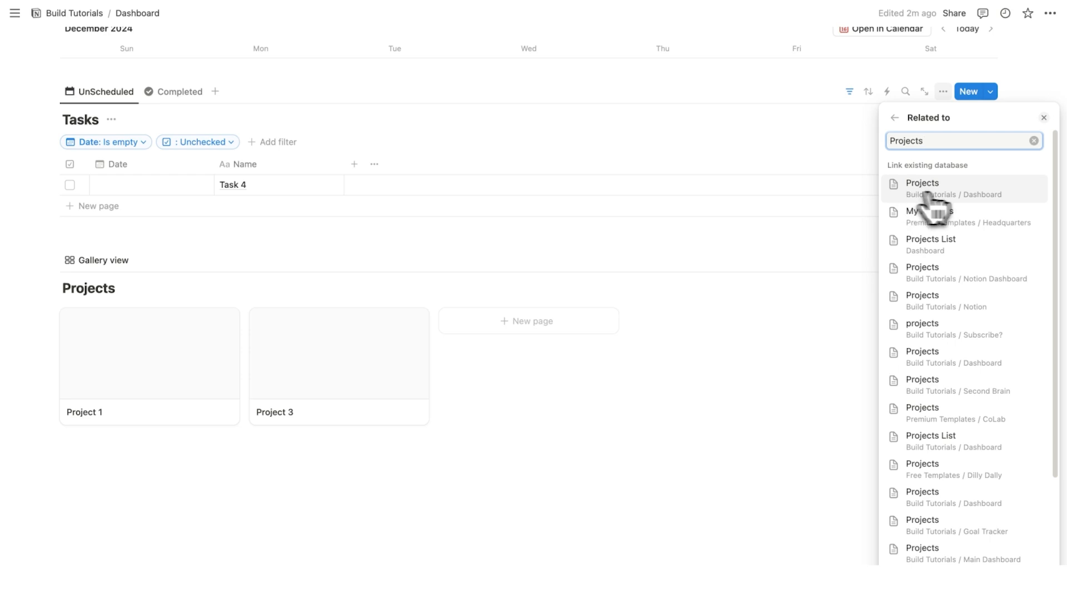
{"action": "left_click", "coordinate": [980, 196]}
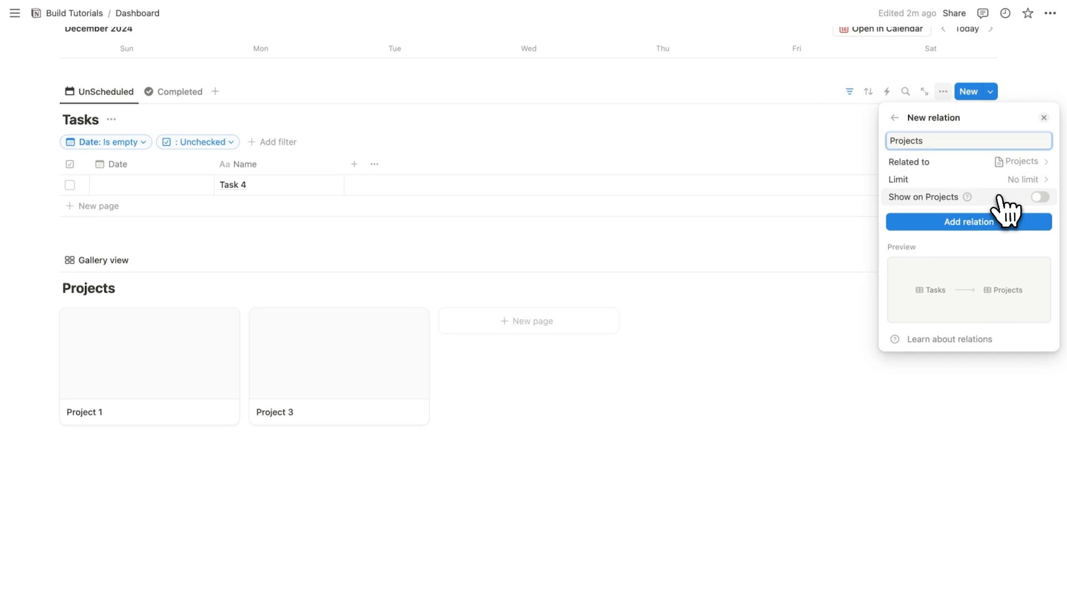
{"action": "left_click", "coordinate": [1038, 198]}
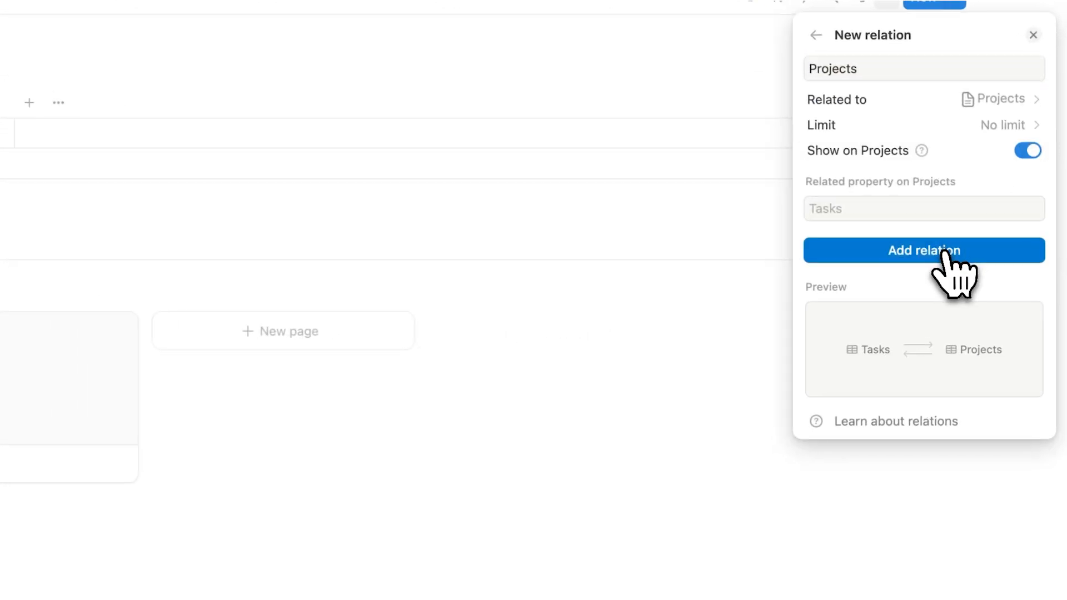
{"action": "left_click", "coordinate": [946, 252]}
{"action": "key", "text": "Escape"}
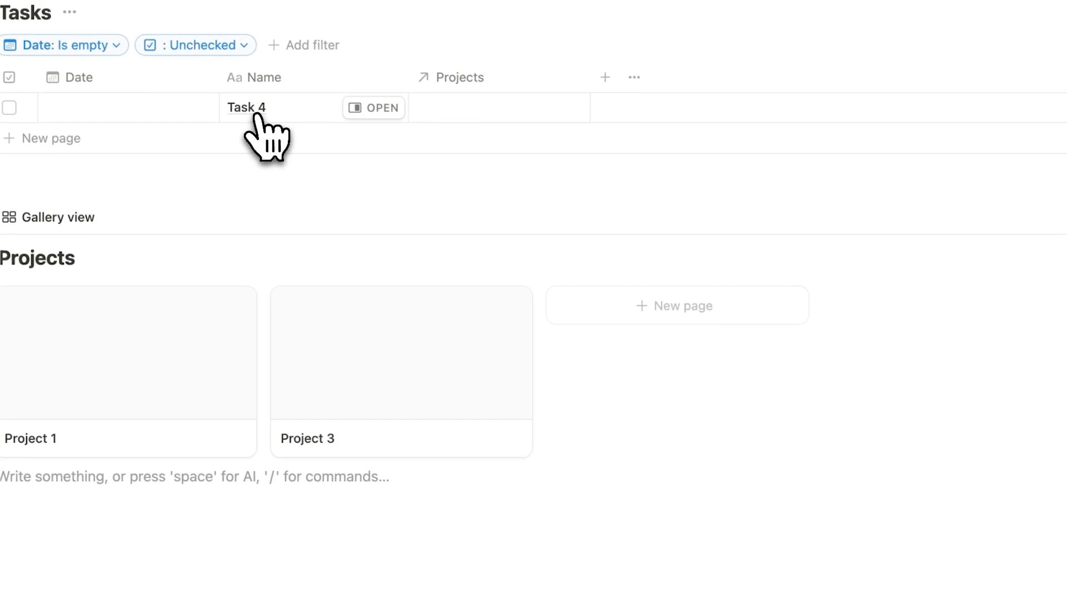
- Link Task 4 to Project 1 and check the relation on the Project 1 page
{"action": "left_click", "coordinate": [466, 117]}
{"action": "left_click", "coordinate": [512, 169]}
{"action": "key", "text": "Escape"}
{"action": "left_click", "coordinate": [187, 389]}
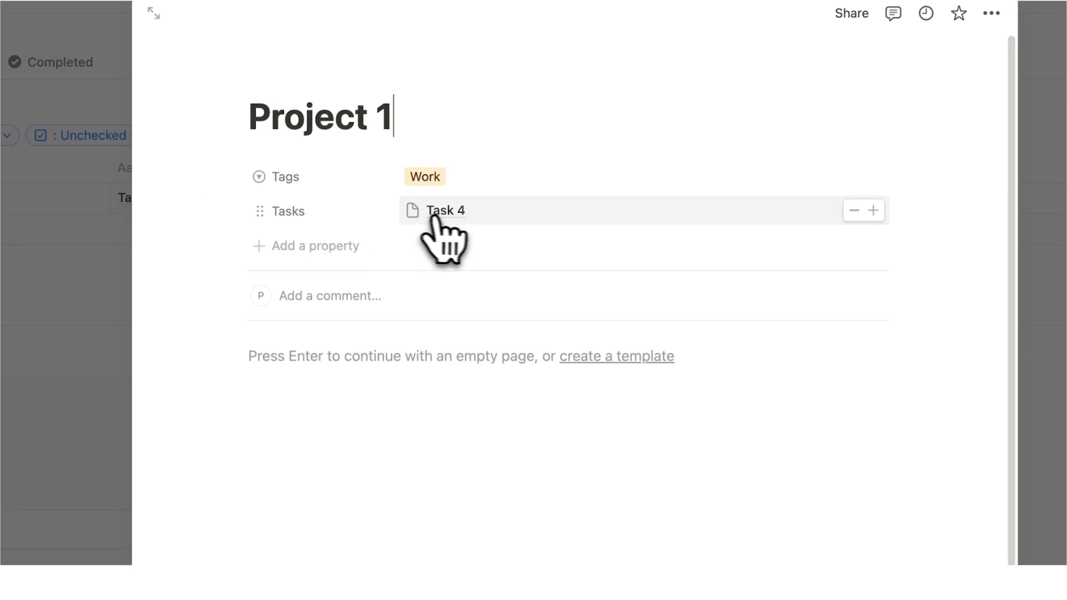
{"action": "left_click", "coordinate": [1031, 381]}
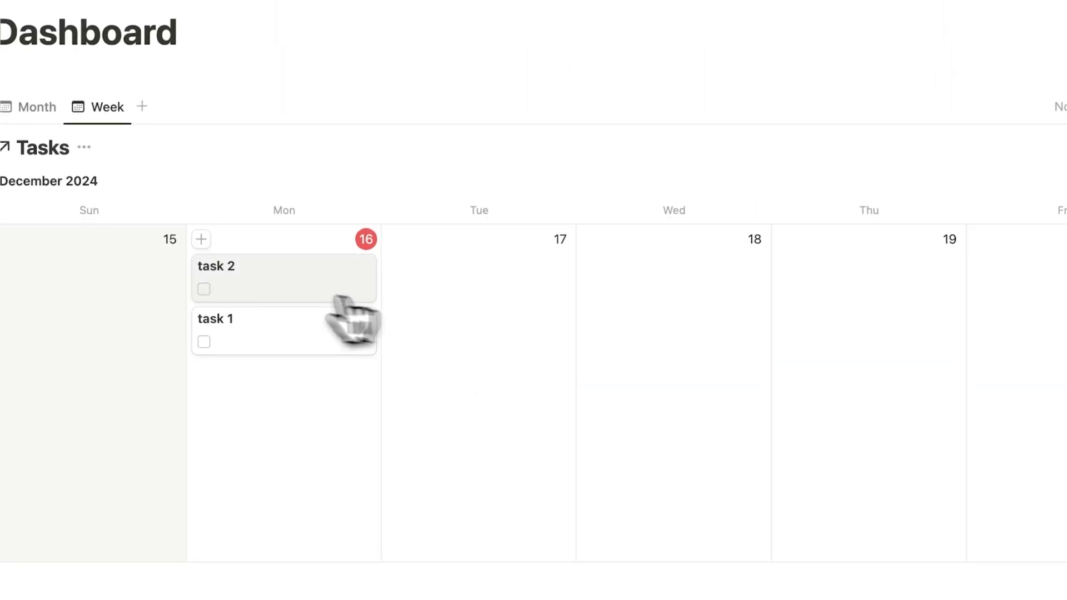
- Link task 2 in the Week calendar to Project 1 through its Projects property
{"action": "left_click", "coordinate": [272, 282]}
{"action": "left_click", "coordinate": [567, 219]}
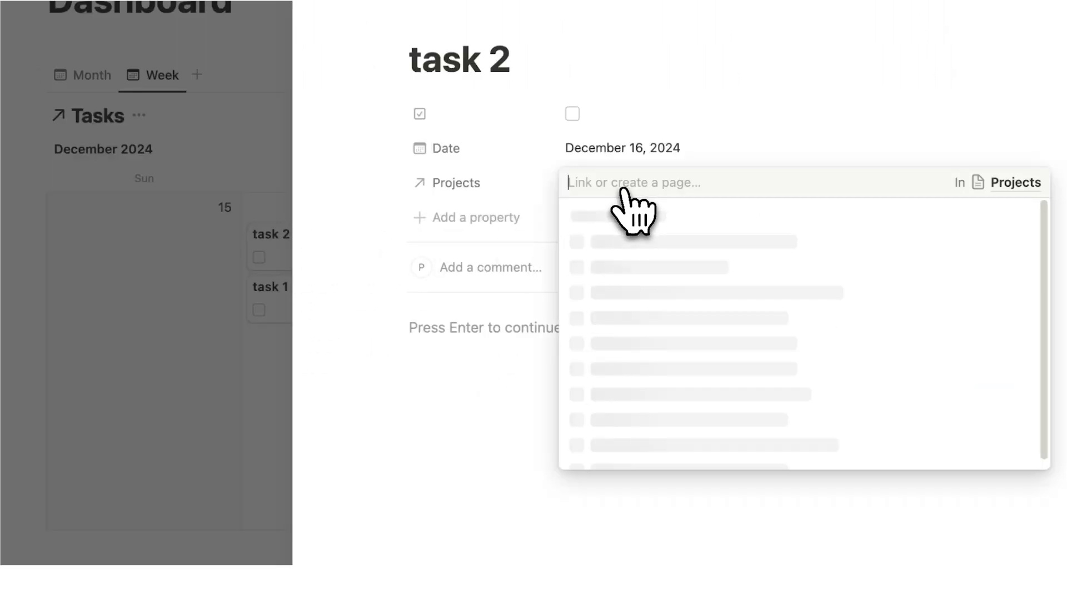
{"action": "left_click", "coordinate": [634, 241]}
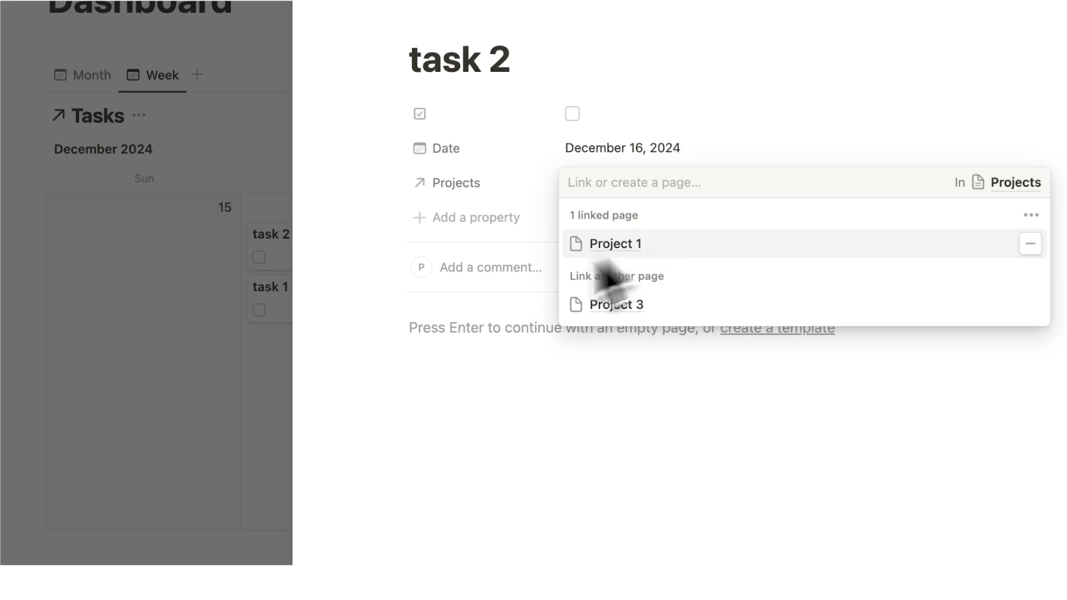
{"action": "left_click", "coordinate": [202, 358]}
{"action": "left_click", "coordinate": [228, 369]}
- Link task 1 in the Week calendar to Project 1 and return to the dashboard
{"action": "left_click", "coordinate": [328, 300]}
{"action": "left_click", "coordinate": [573, 211]}
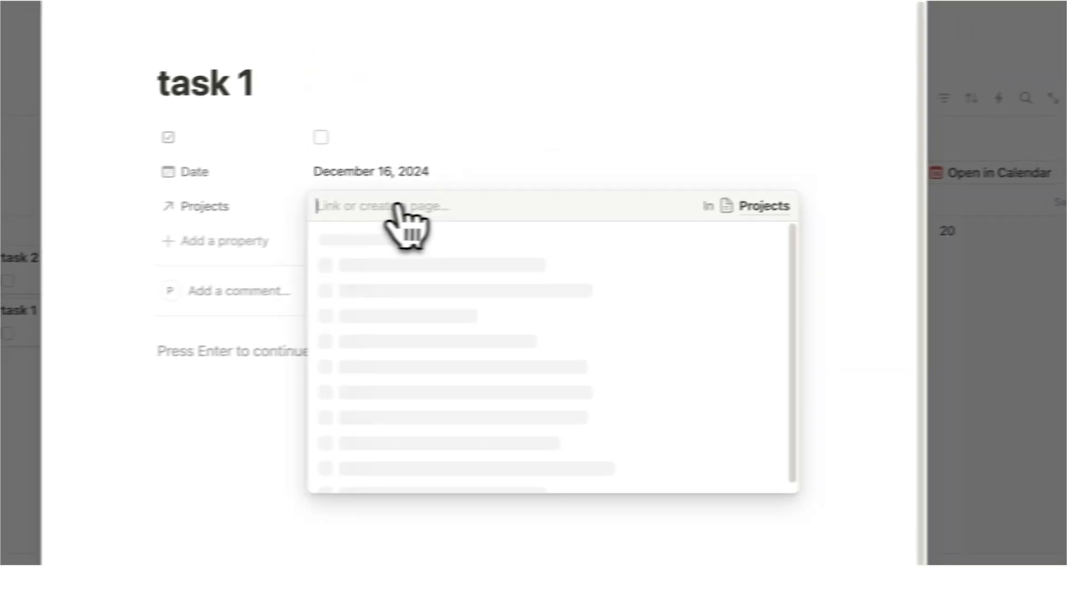
{"action": "left_click", "coordinate": [367, 271]}
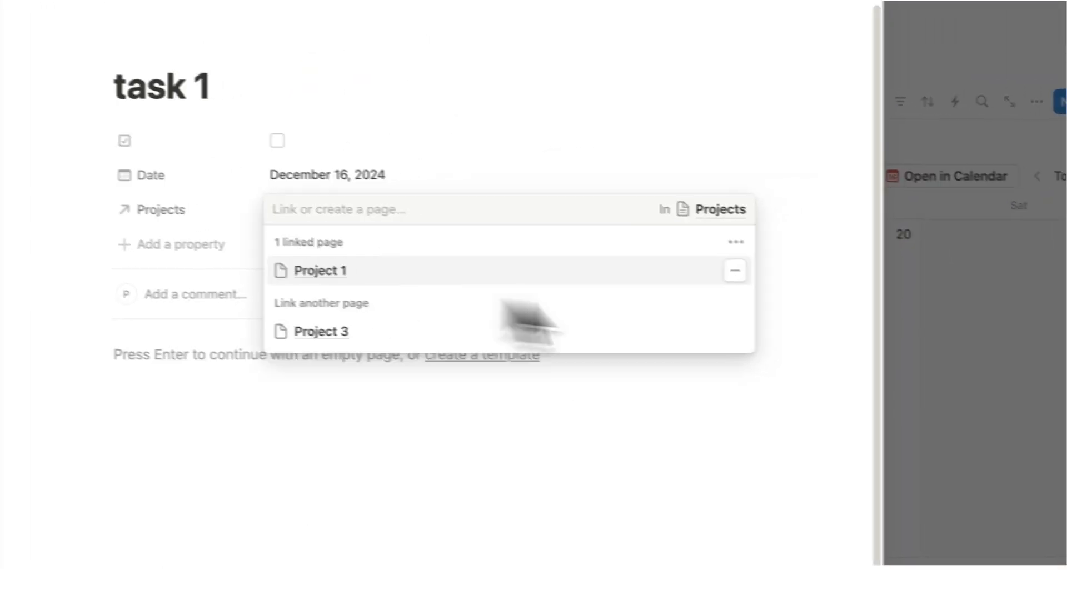
{"action": "left_click", "coordinate": [940, 305]}
{"action": "left_click", "coordinate": [941, 305]}
- Customize the Project 1 page layout with Tasks as its own section below the property group, and apply it to all pages
{"action": "scroll", "coordinate": [591, 285], "scroll_direction": "down", "scroll_amount": 5}
{"action": "left_click", "coordinate": [134, 411]}
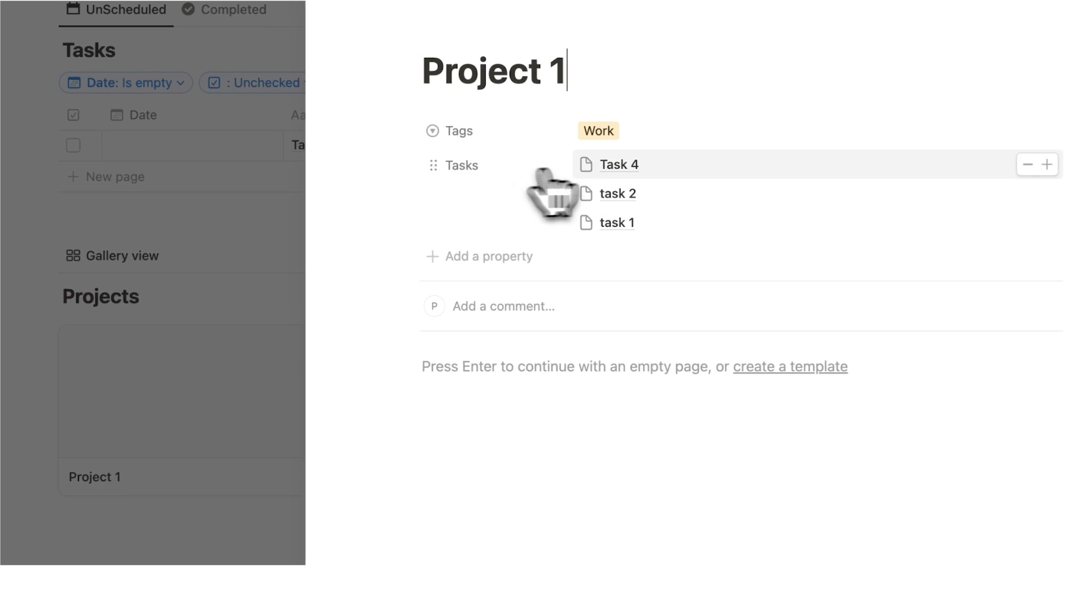
{"action": "left_click", "coordinate": [438, 164]}
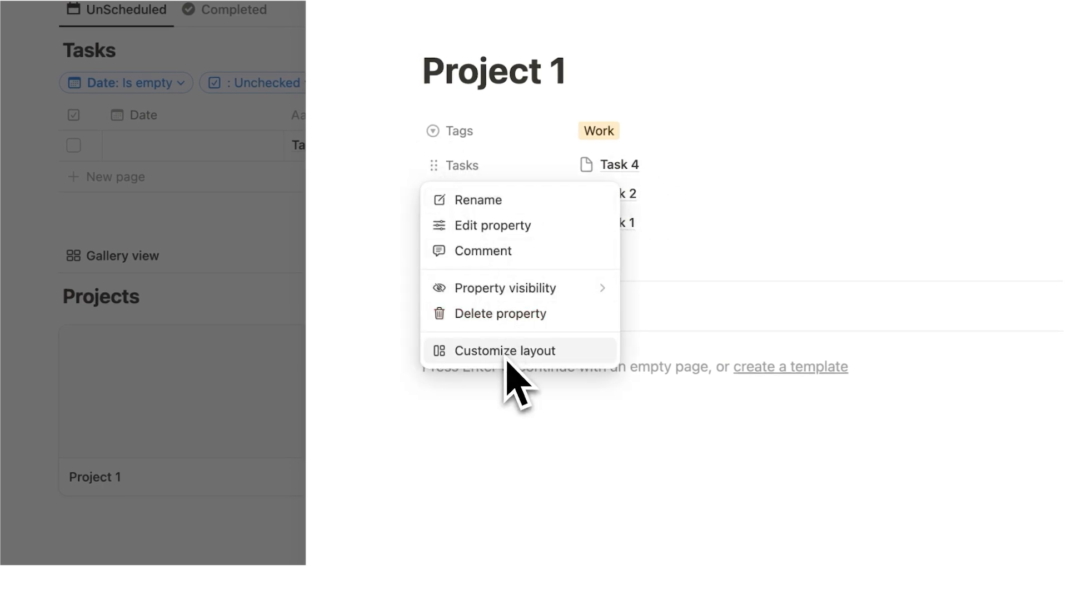
{"action": "left_click", "coordinate": [506, 359]}
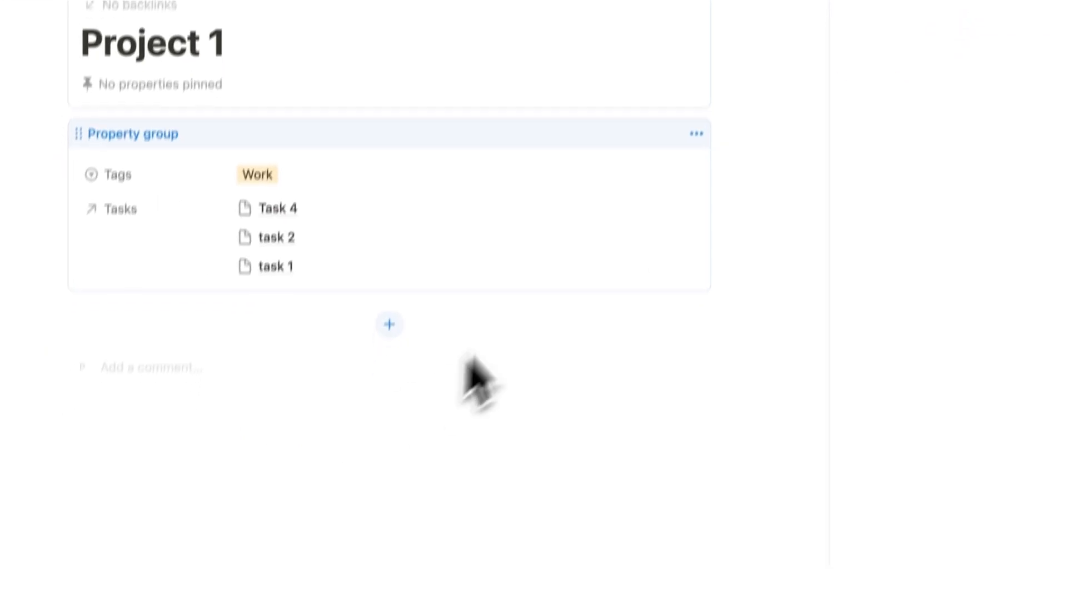
{"action": "left_click", "coordinate": [401, 290]}
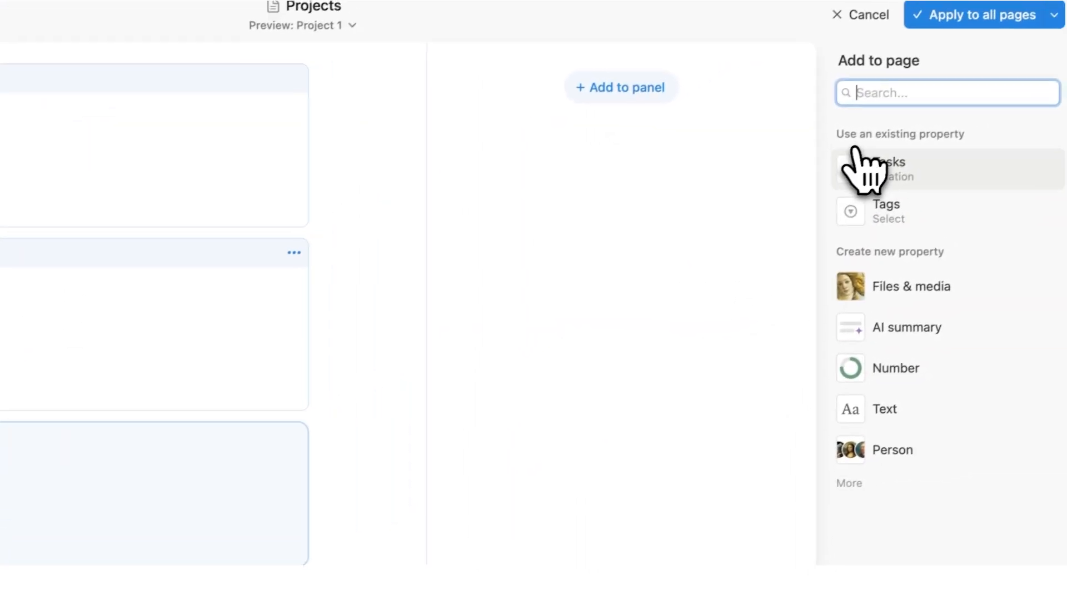
{"action": "left_click", "coordinate": [920, 176]}
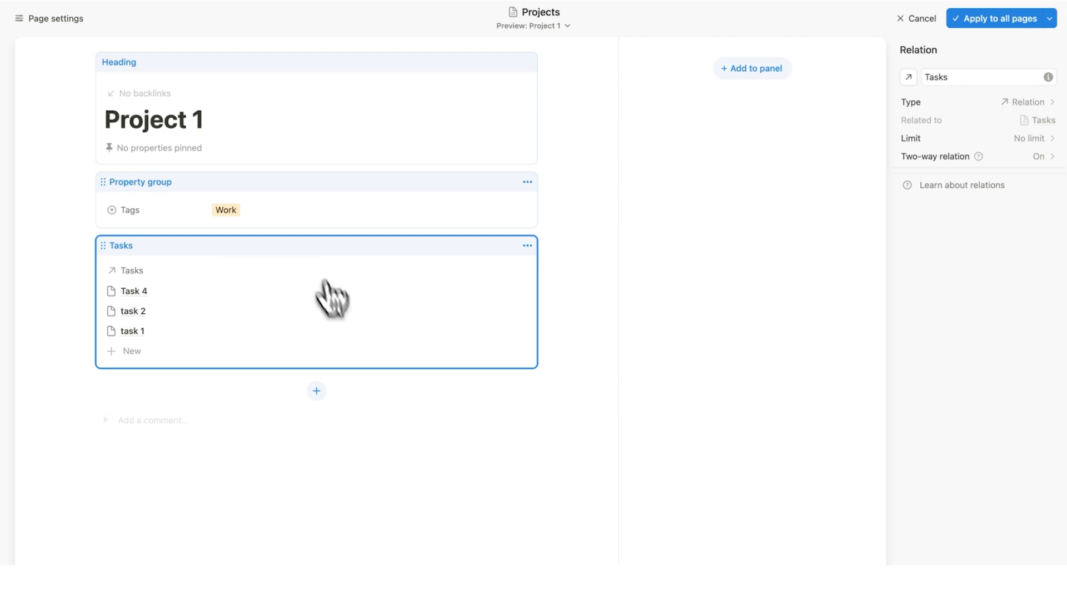
{"action": "key", "text": "Escape"}
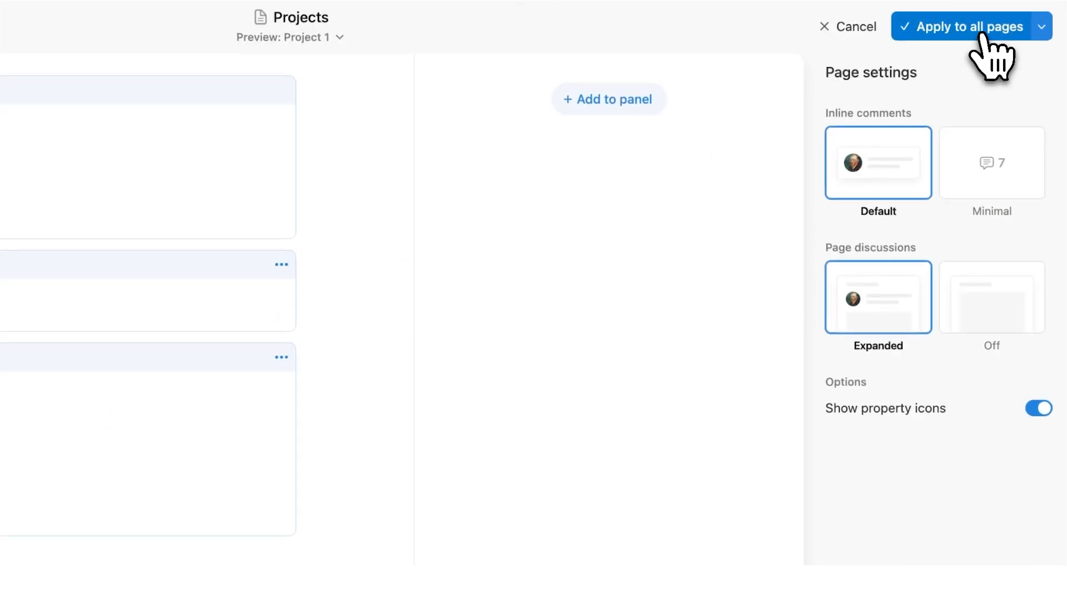
{"action": "left_click", "coordinate": [979, 37]}
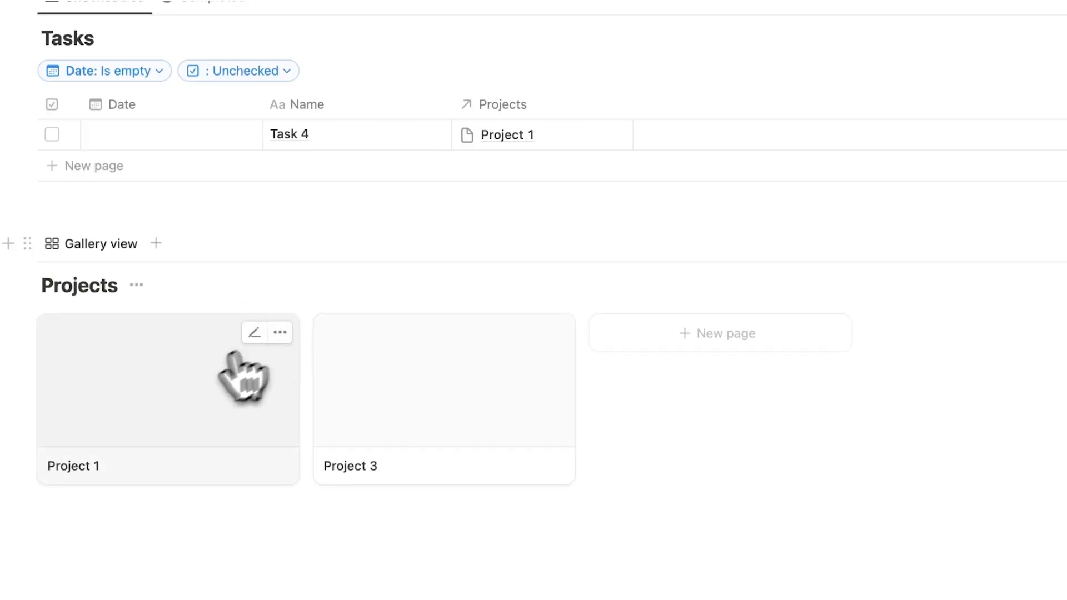
- Review the new page layout in Project 1 and Project 3 from the Projects gallery
{"action": "left_click", "coordinate": [234, 383]}
{"action": "left_click", "coordinate": [236, 325]}
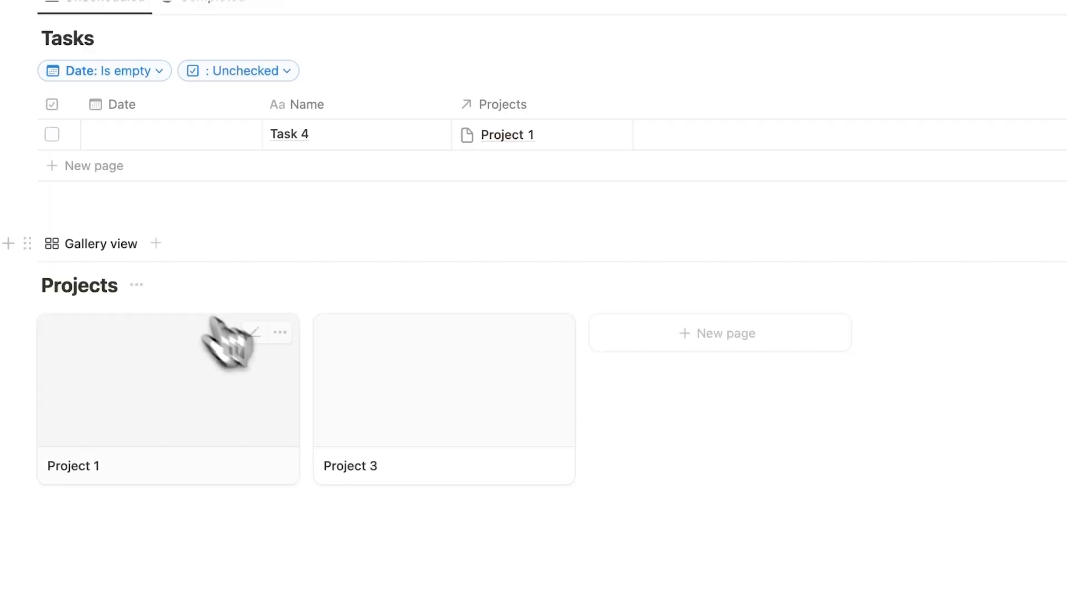
{"action": "left_click", "coordinate": [461, 355]}
{"action": "left_click", "coordinate": [262, 287]}
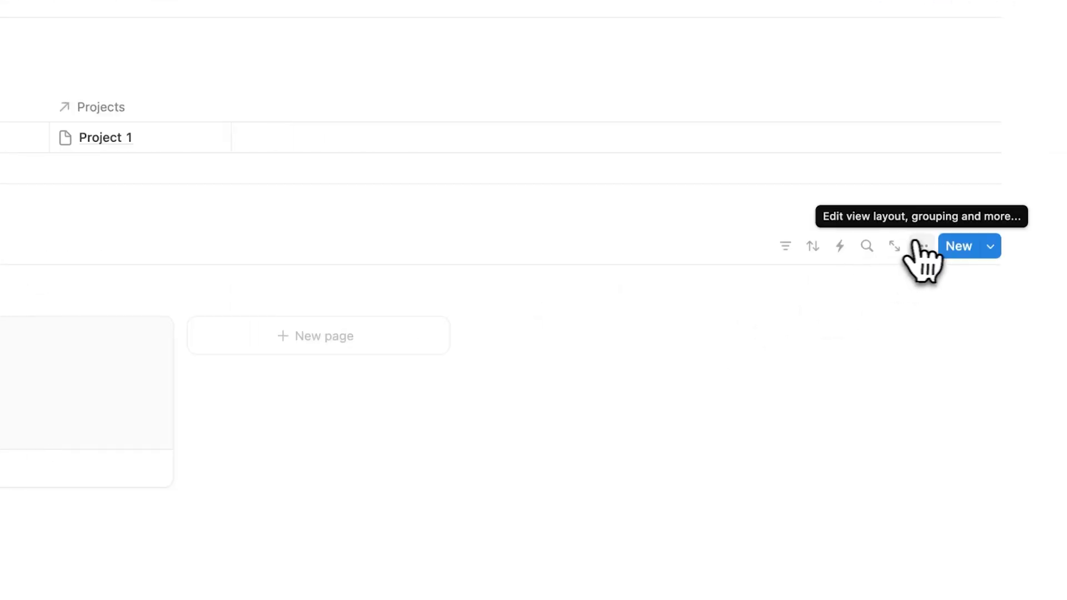
{"action": "left_click", "coordinate": [919, 248]}
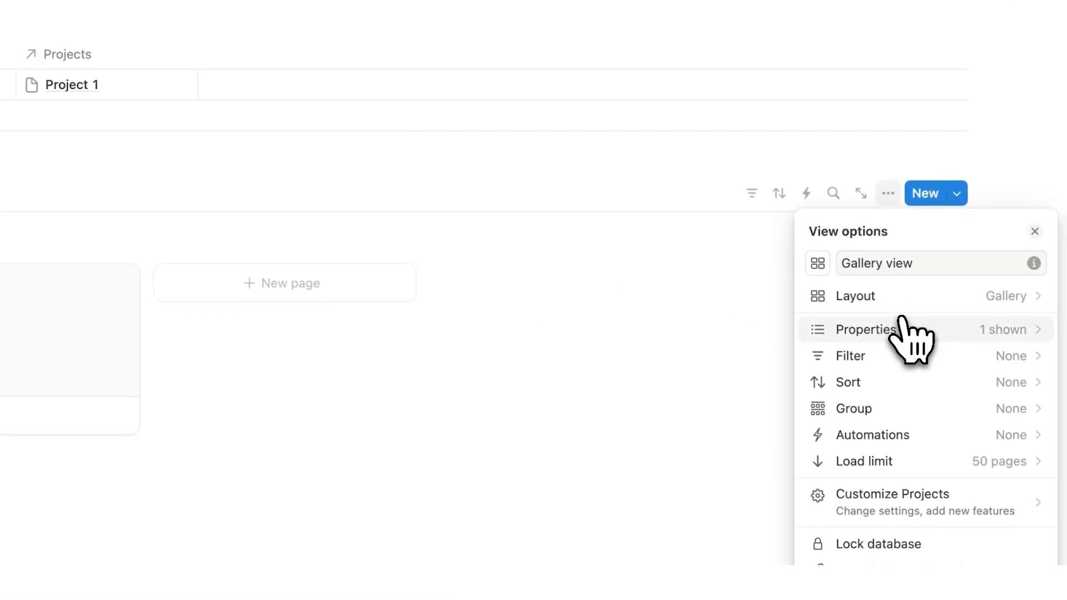
{"action": "left_click", "coordinate": [931, 384]}
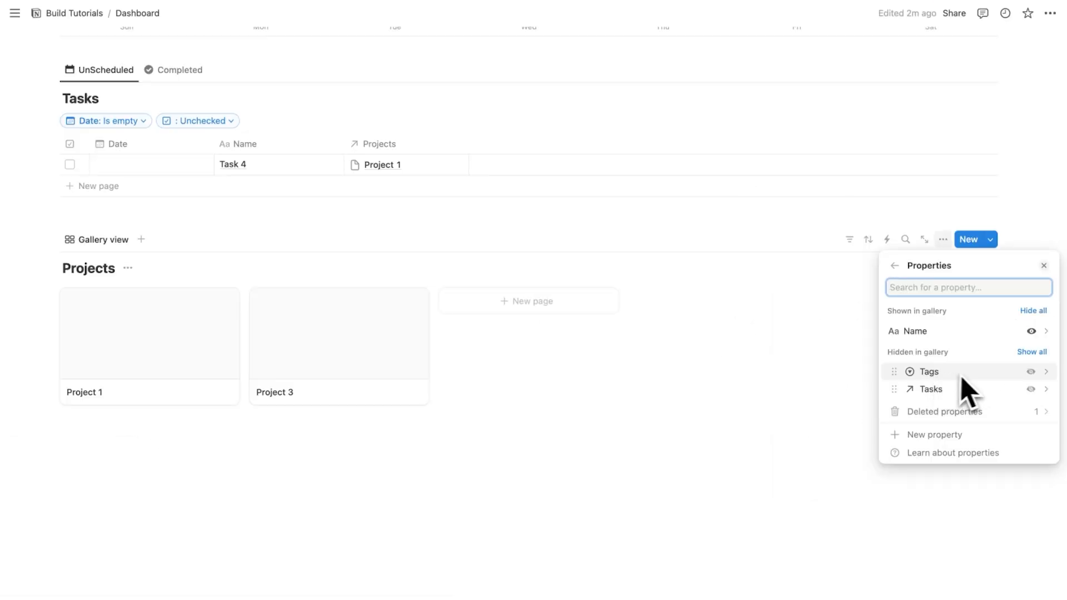
{"action": "left_click", "coordinate": [872, 389]}
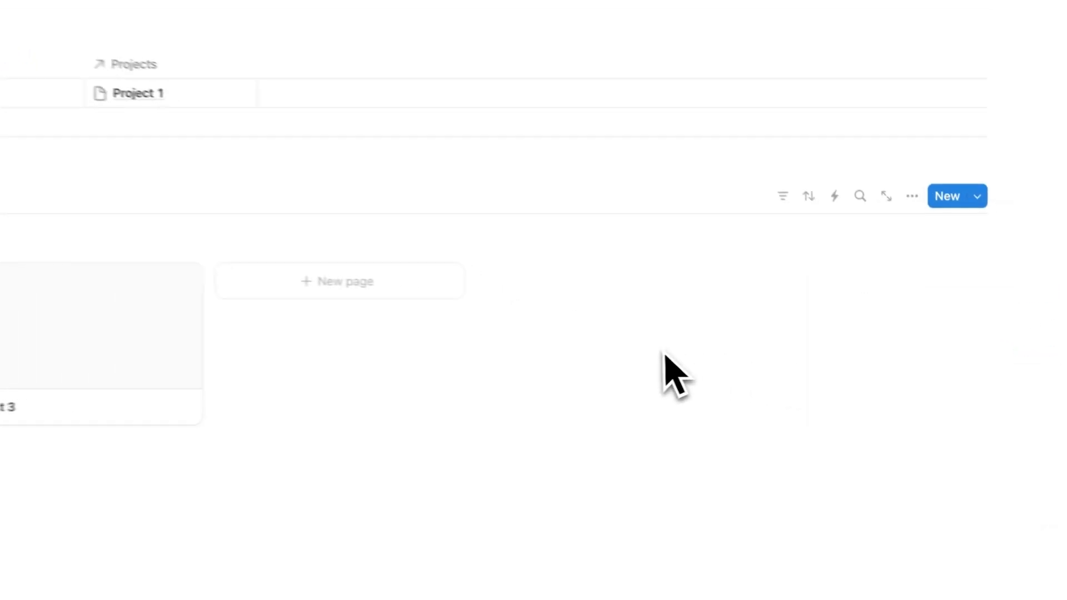
- Group the Projects gallery view by the Tags property
{"action": "left_click", "coordinate": [944, 240]}
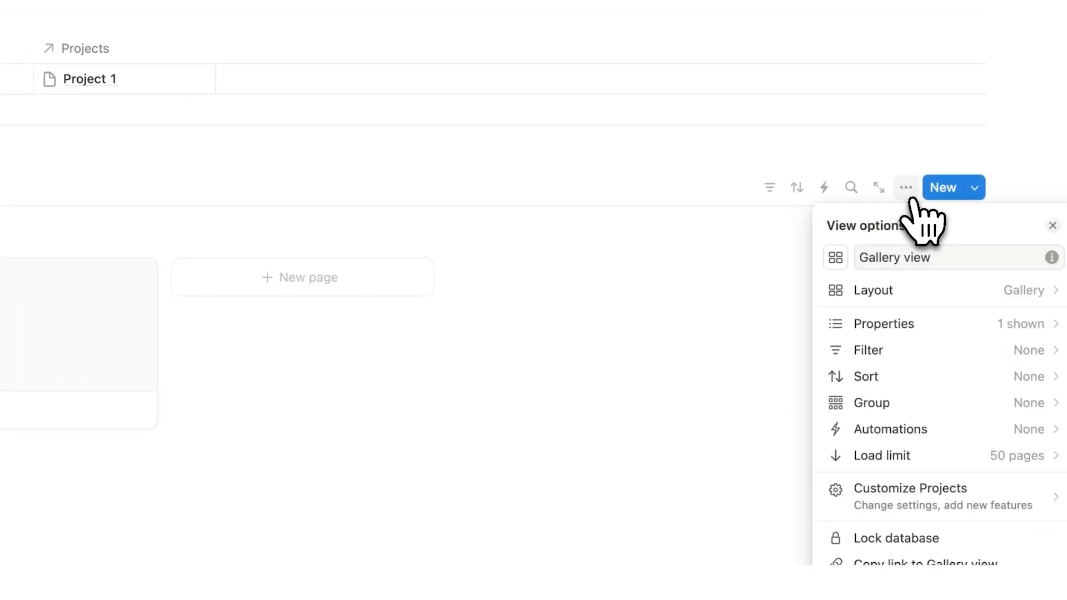
{"action": "left_click", "coordinate": [923, 413]}
{"action": "left_click", "coordinate": [901, 356]}
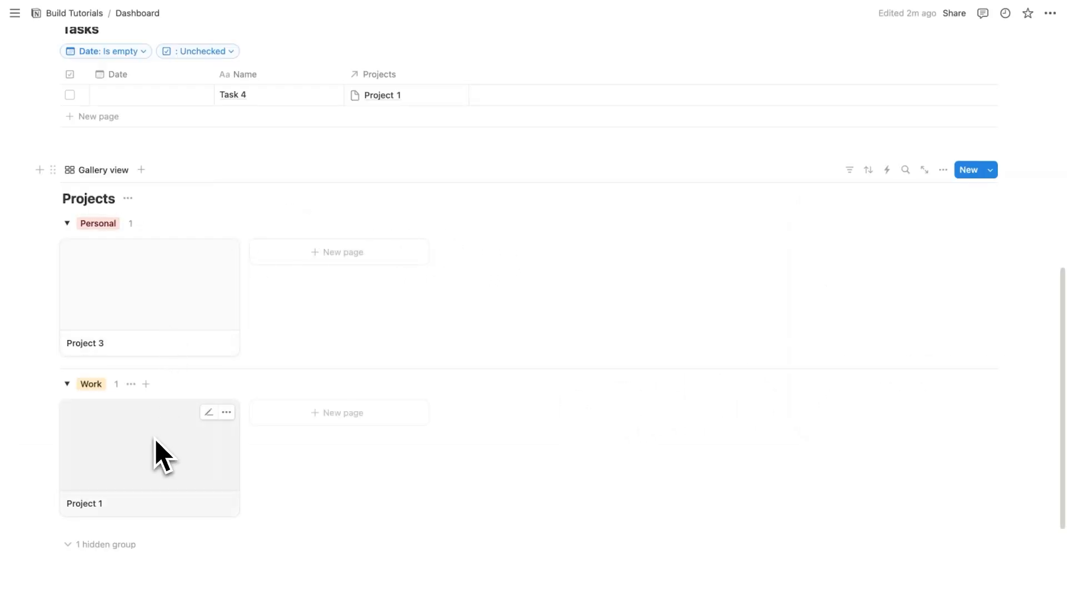
{"action": "scroll", "coordinate": [155, 439], "scroll_direction": "down", "scroll_amount": 2}
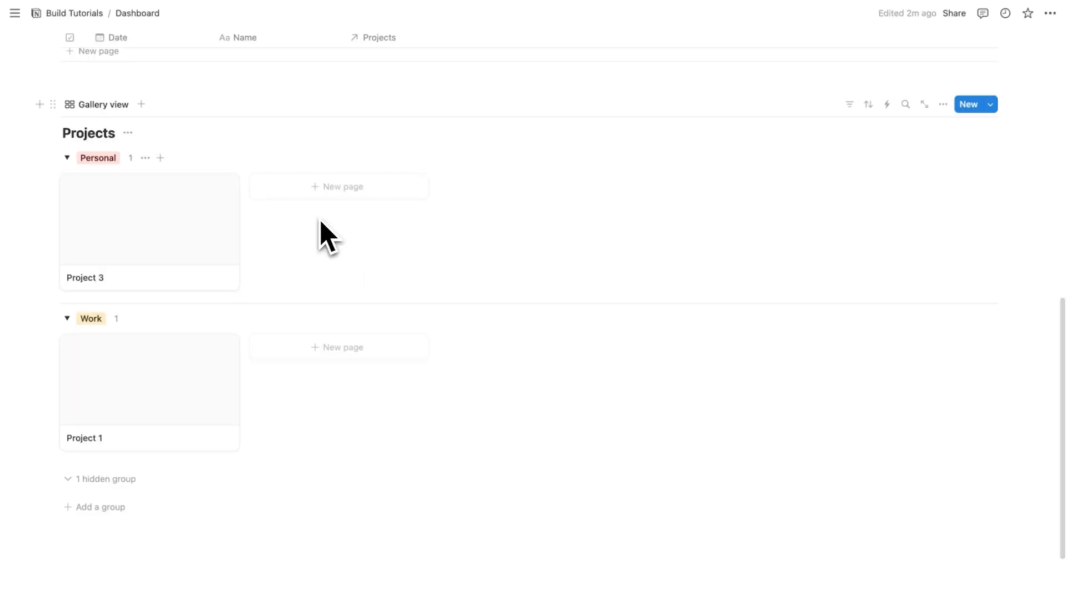
- Add a new gallery database titled Project 3 Folder to the body of the Project 3 page
{"action": "left_click", "coordinate": [184, 243]}
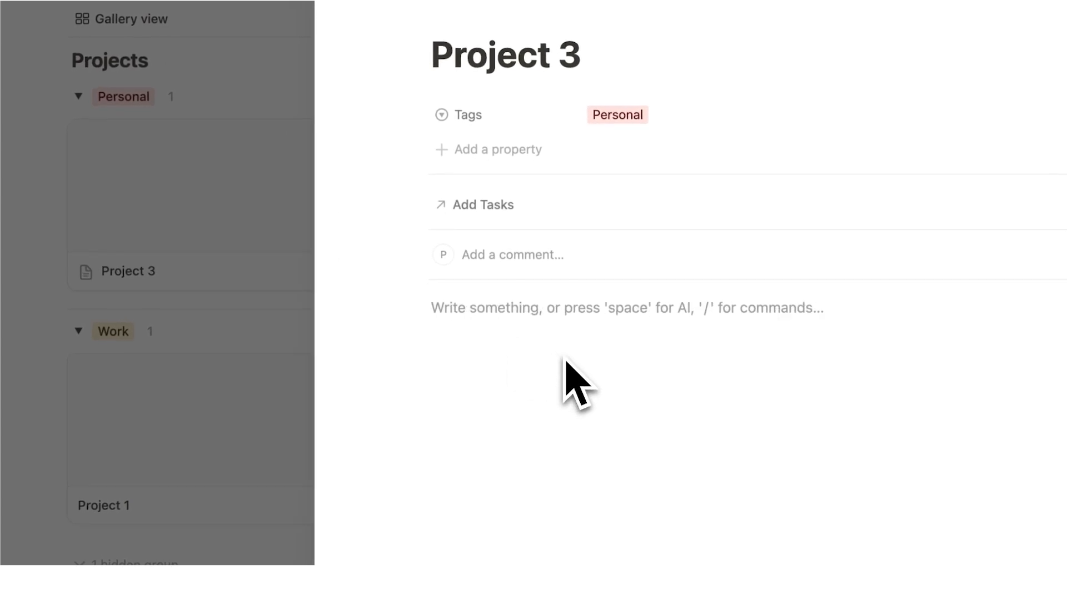
{"action": "type", "text": "/gall"}
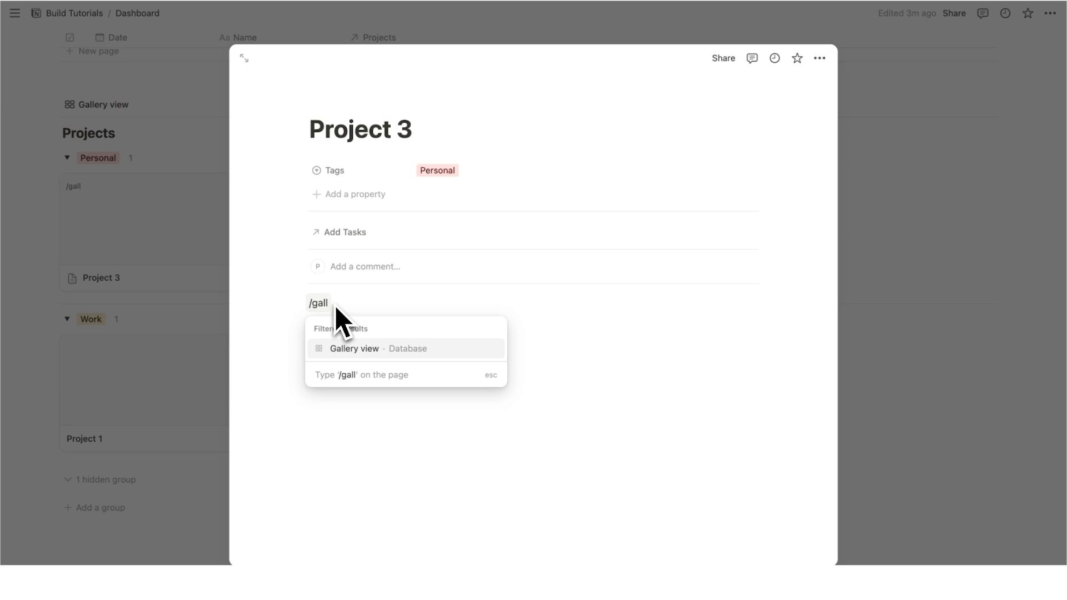
{"action": "left_click", "coordinate": [350, 349]}
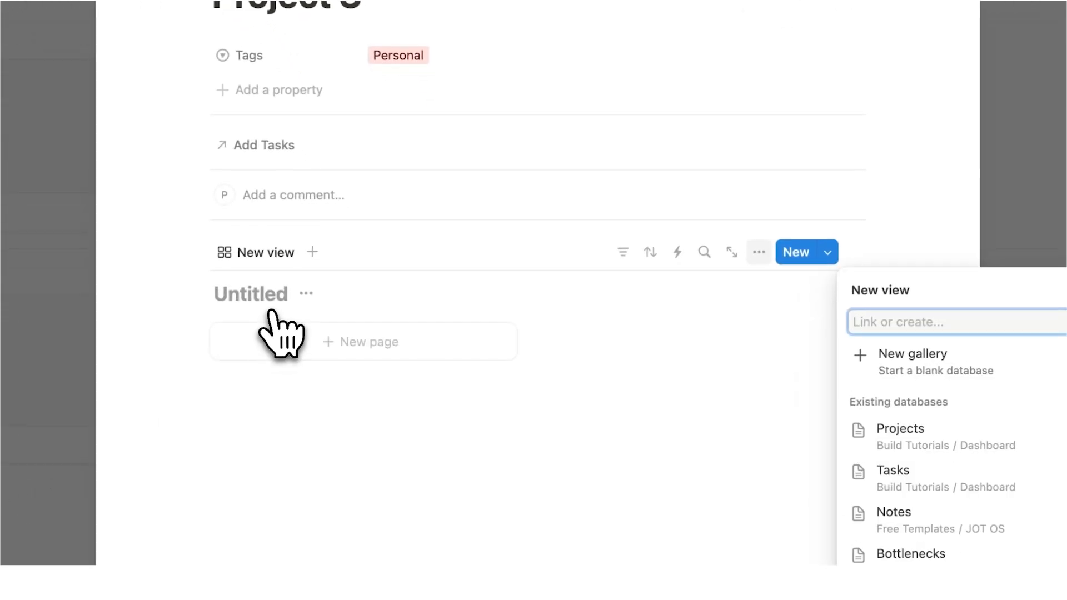
{"action": "left_click", "coordinate": [889, 358]}
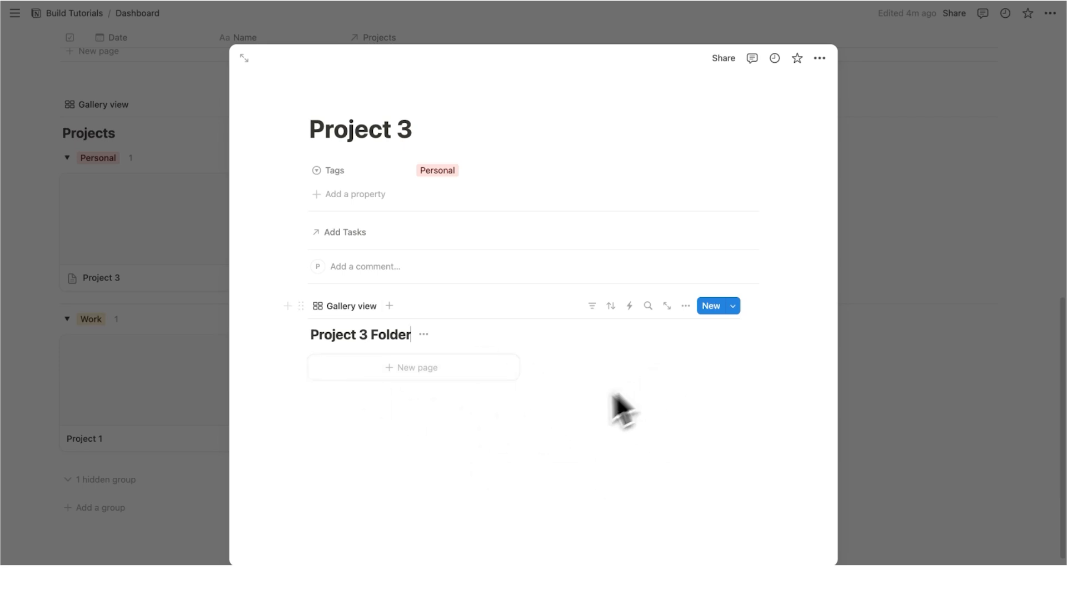
{"action": "left_click_drag", "start_coordinate": [412, 129], "coordinate": [302, 107]}
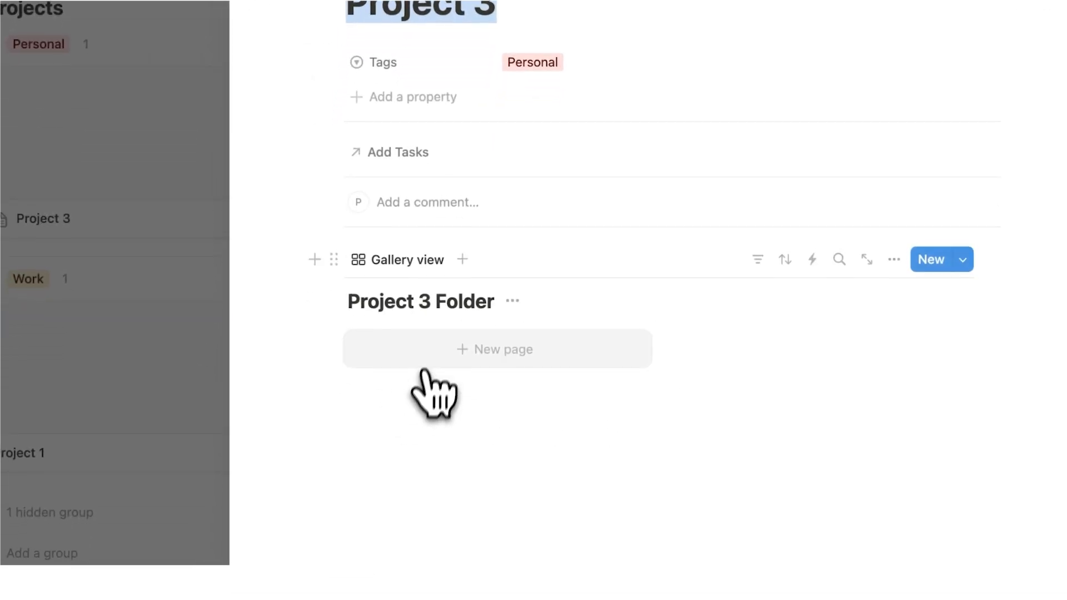
- Add a page titled "Notes for thing" with the text "blah blah blah" to Project 3 Folder and return to the dashboard
{"action": "left_click", "coordinate": [424, 371]}
{"action": "type", "text": "Notes"}
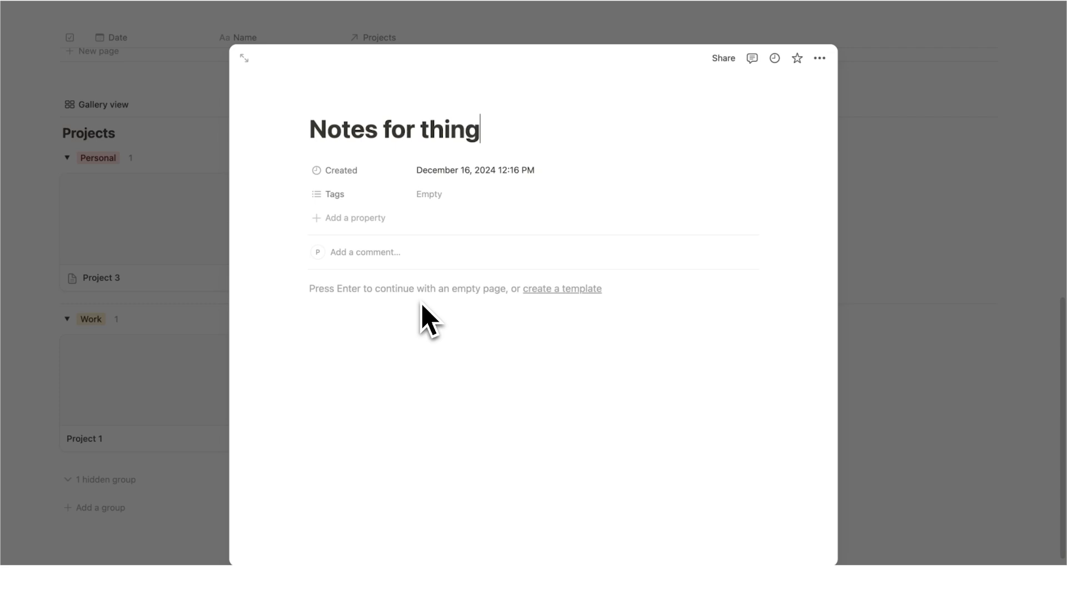
{"action": "key", "text": "Return"}
{"action": "type", "text": "blah blah blah"}
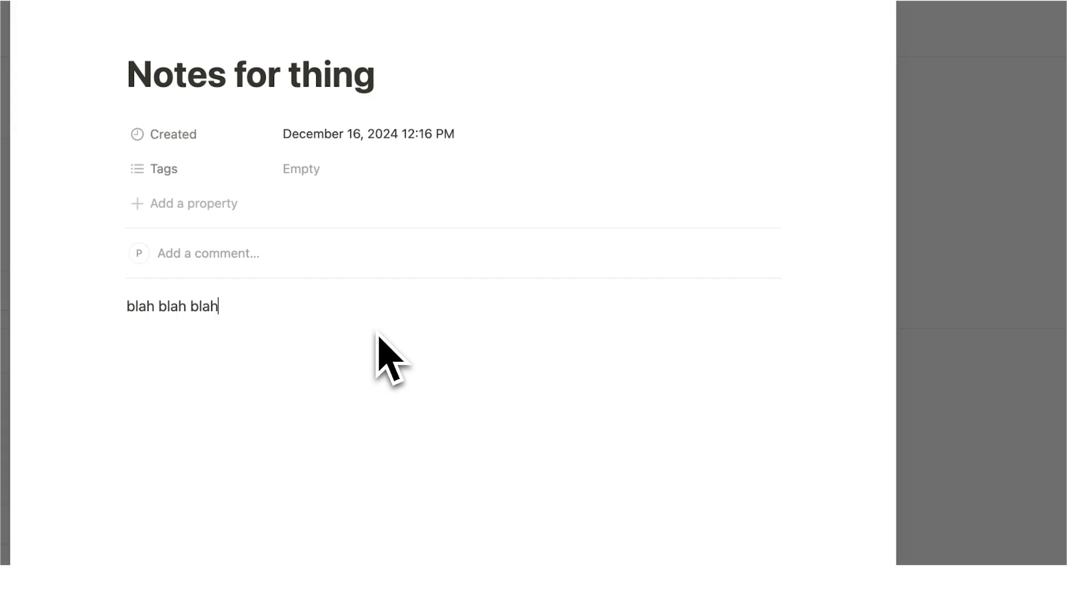
{"action": "key", "text": "Escape"}
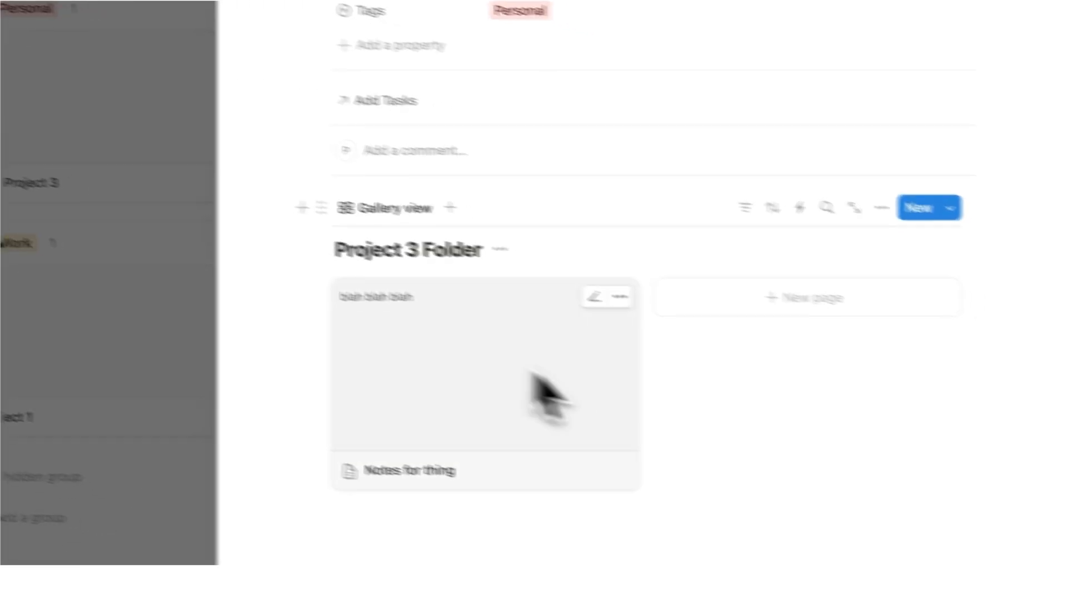
{"action": "double_click", "coordinate": [284, 227]}
{"action": "left_click_drag", "start_coordinate": [280, 236], "coordinate": [554, 255]}
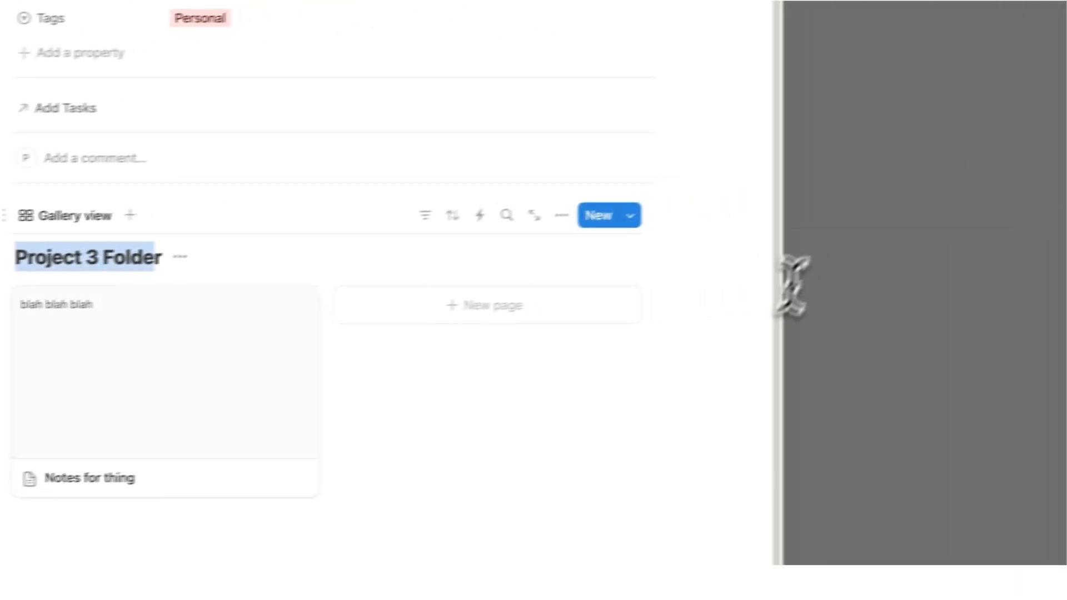
{"action": "left_click", "coordinate": [1033, 281]}
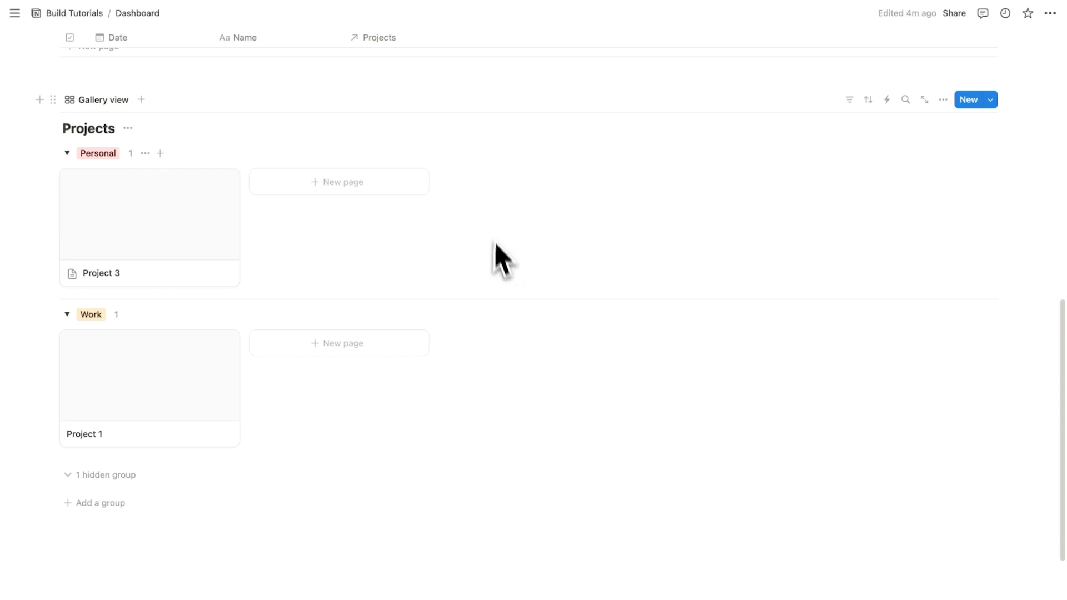
- Review the finished dashboard: the Week calendar, the UnScheduled and Completed task views, and the grouped Projects gallery with Project 1
{"action": "scroll", "coordinate": [503, 260], "scroll_direction": "up", "scroll_amount": 4}
{"action": "scroll", "coordinate": [520, 337], "scroll_direction": "up", "scroll_amount": 3}
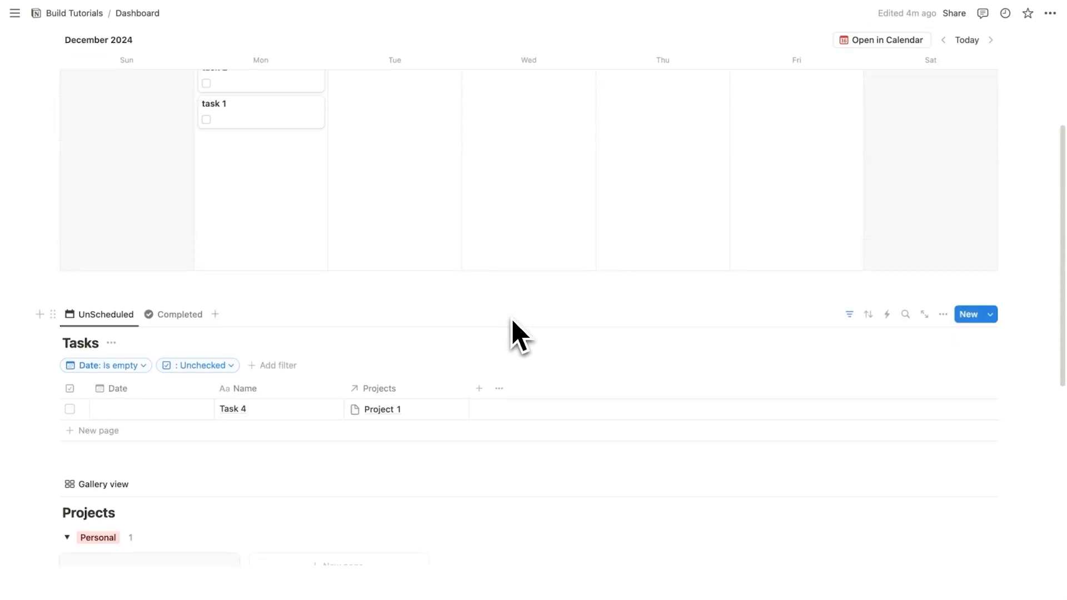
{"action": "scroll", "coordinate": [520, 336], "scroll_direction": "up", "scroll_amount": 4}
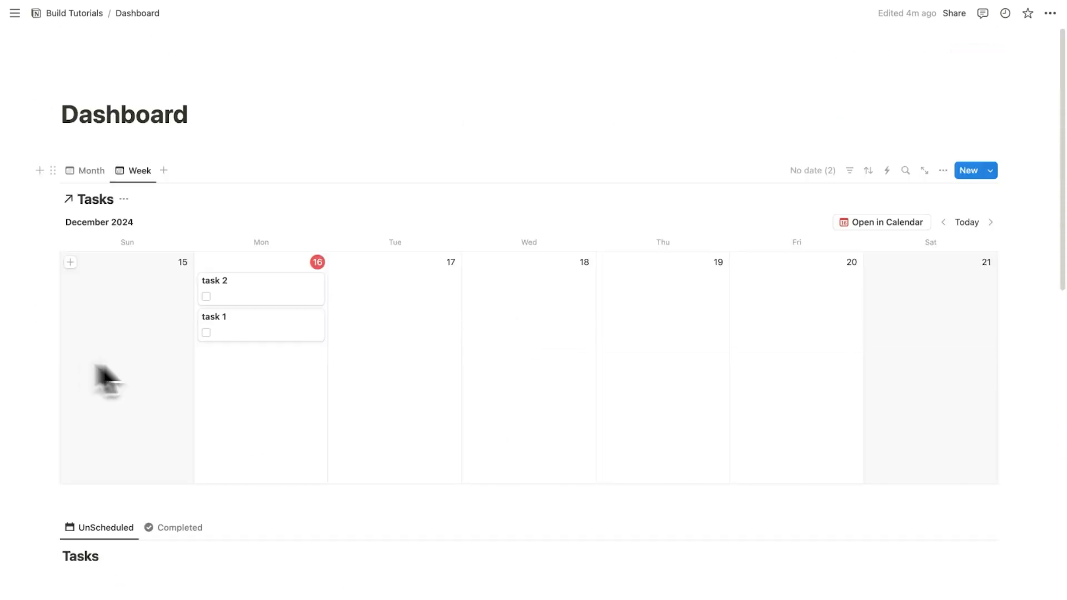
{"action": "scroll", "coordinate": [615, 317], "scroll_direction": "down", "scroll_amount": 3}
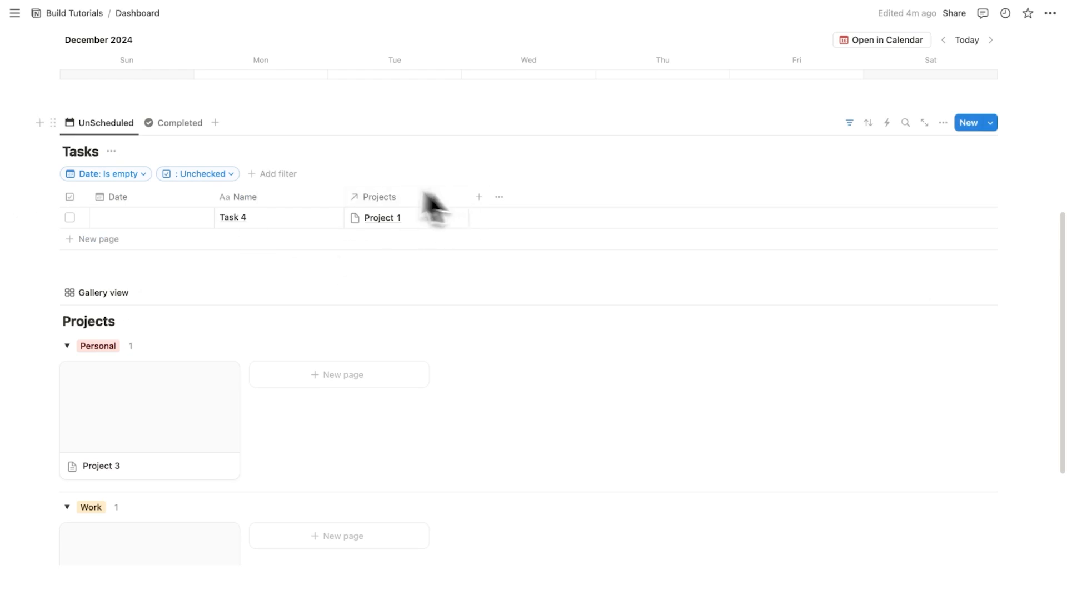
{"action": "left_click", "coordinate": [183, 125]}
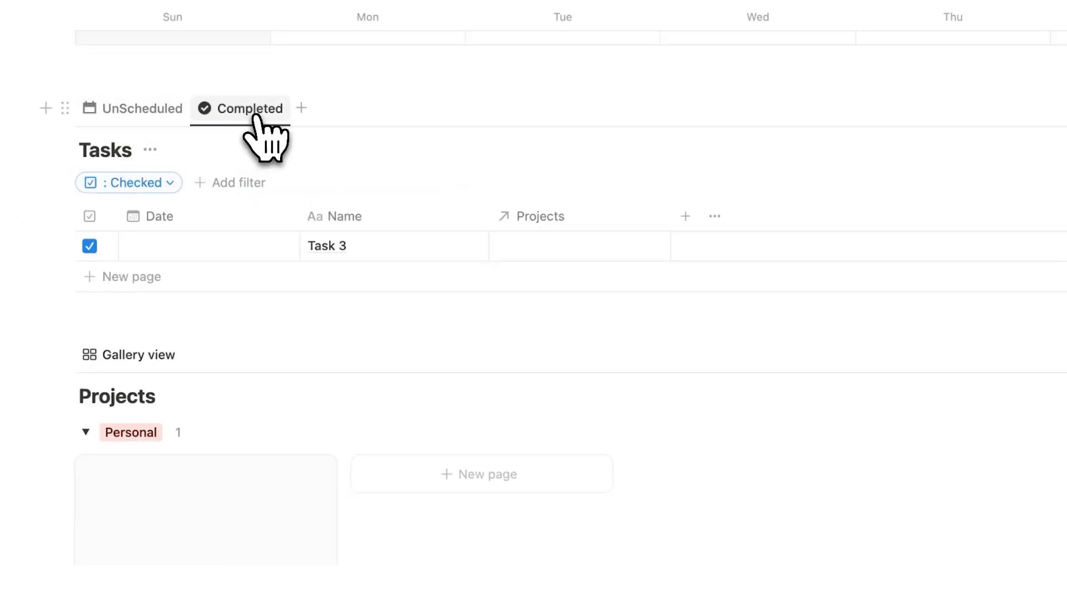
{"action": "scroll", "coordinate": [265, 115], "scroll_direction": "down", "scroll_amount": 4}
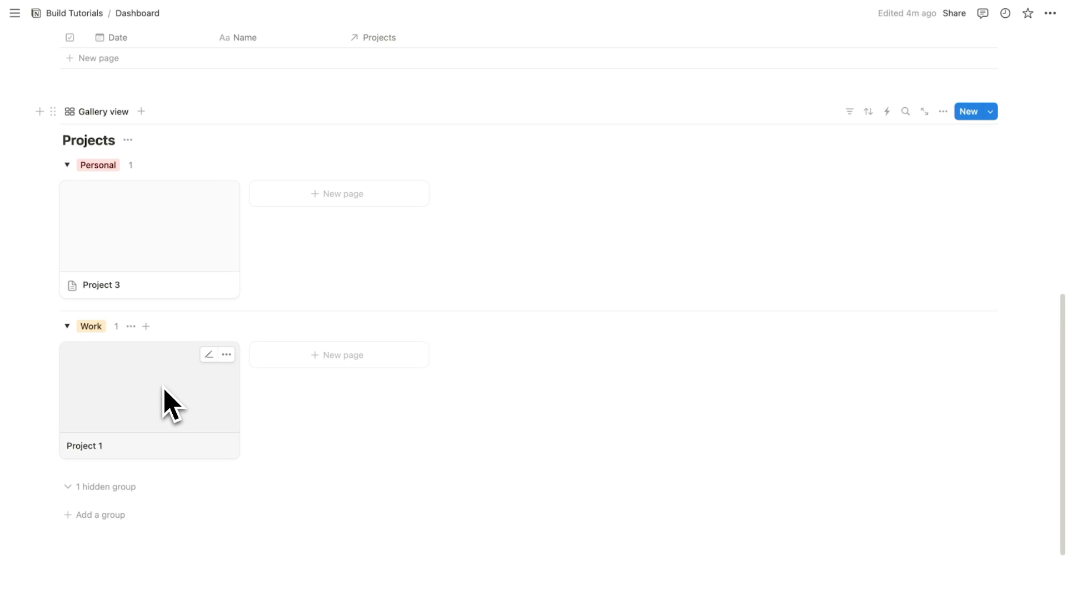
{"action": "left_click", "coordinate": [151, 382]}
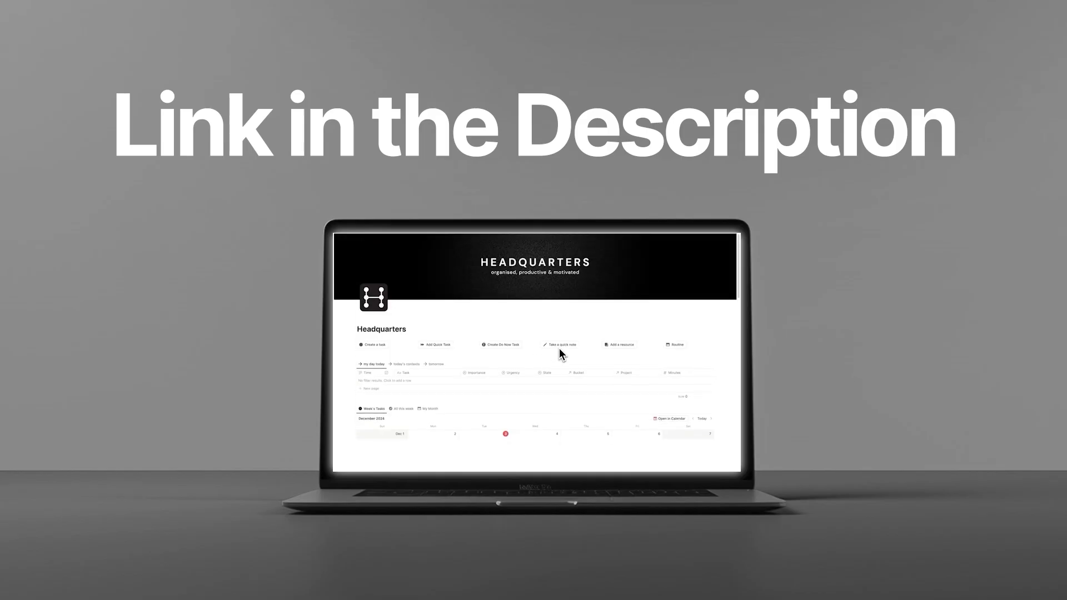
{"action": "scroll", "coordinate": [490, 310], "scroll_direction": "down", "scroll_amount": 15}
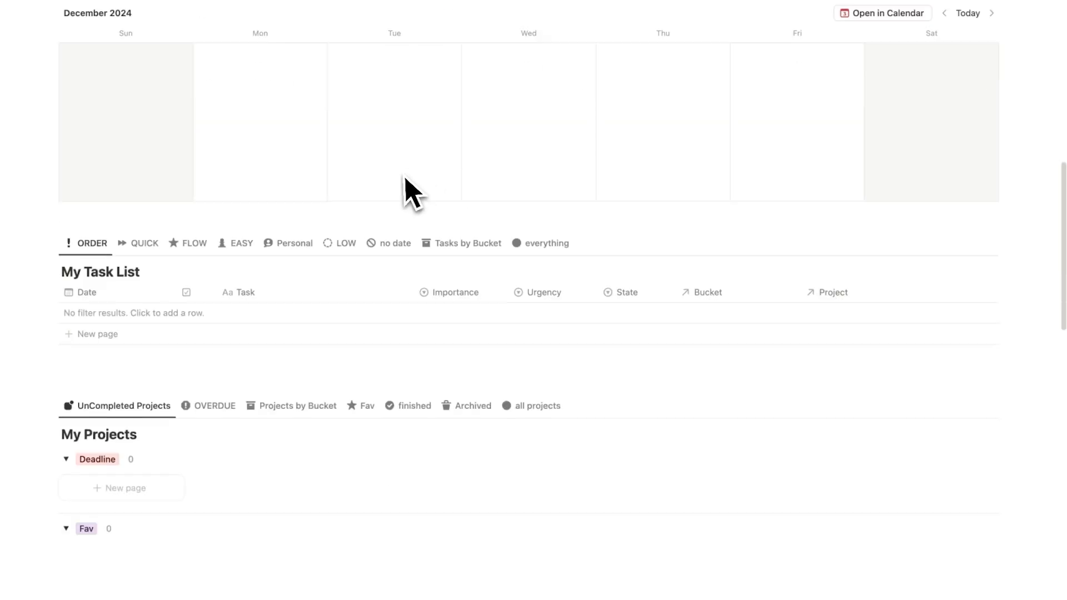